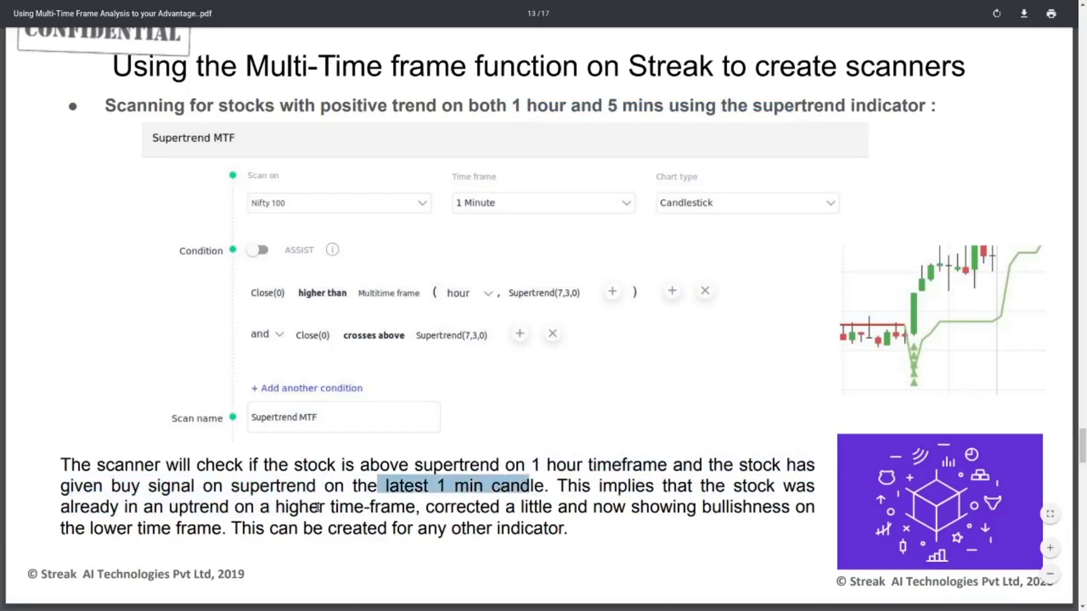
Read the scanner explanation on the higher time-frame uptrend, the lower time-frame bullishness and its use with other indicators, highlighting each passage.
{"action": "left_click", "coordinate": [424, 511]}
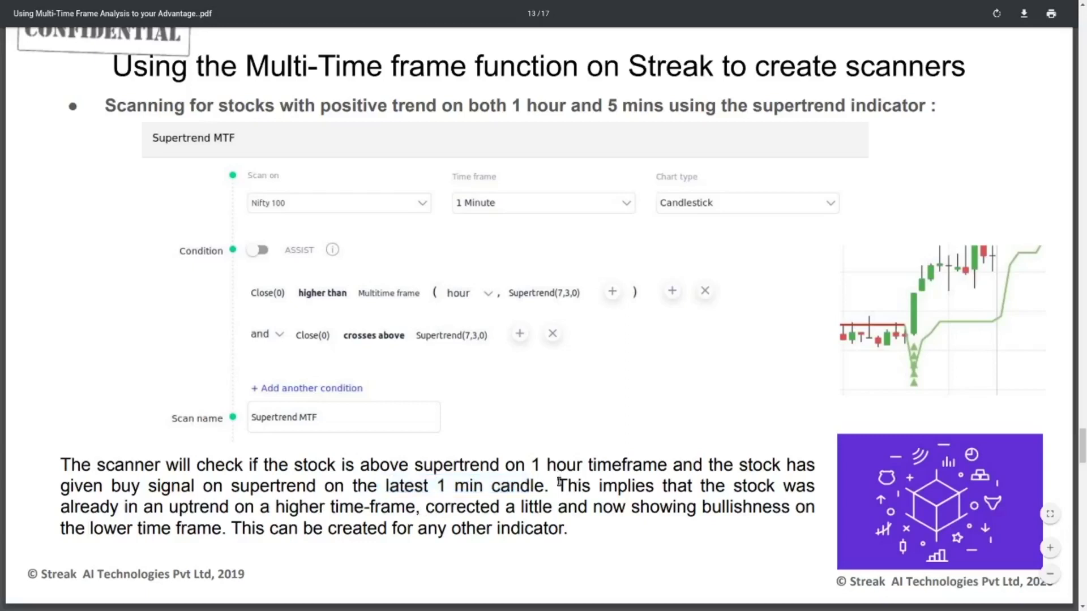
{"action": "left_click_drag", "start_coordinate": [558, 484], "coordinate": [420, 507]}
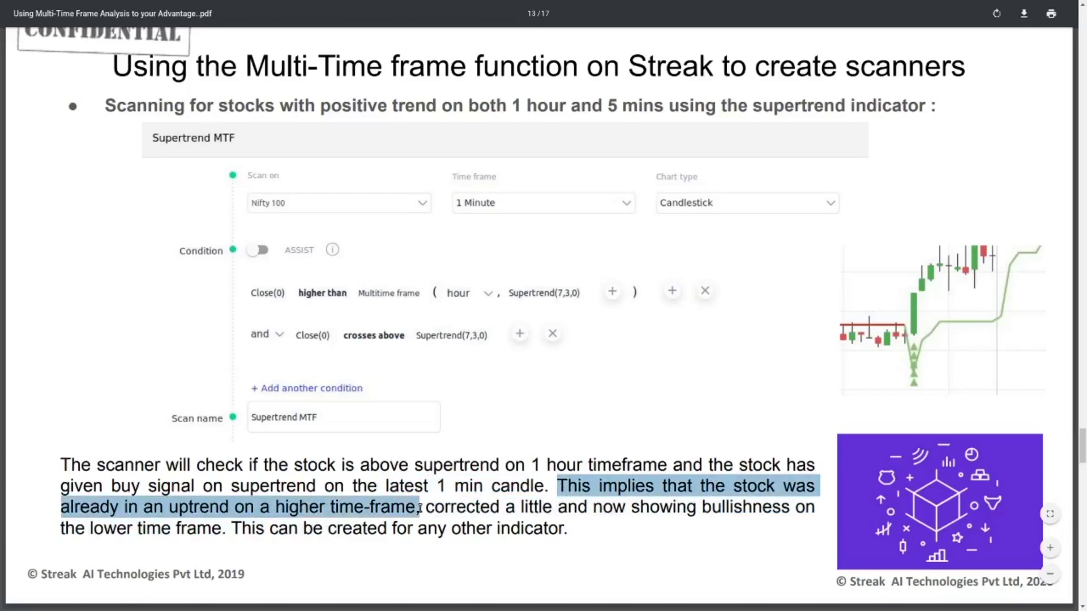
{"action": "left_click", "coordinate": [421, 508]}
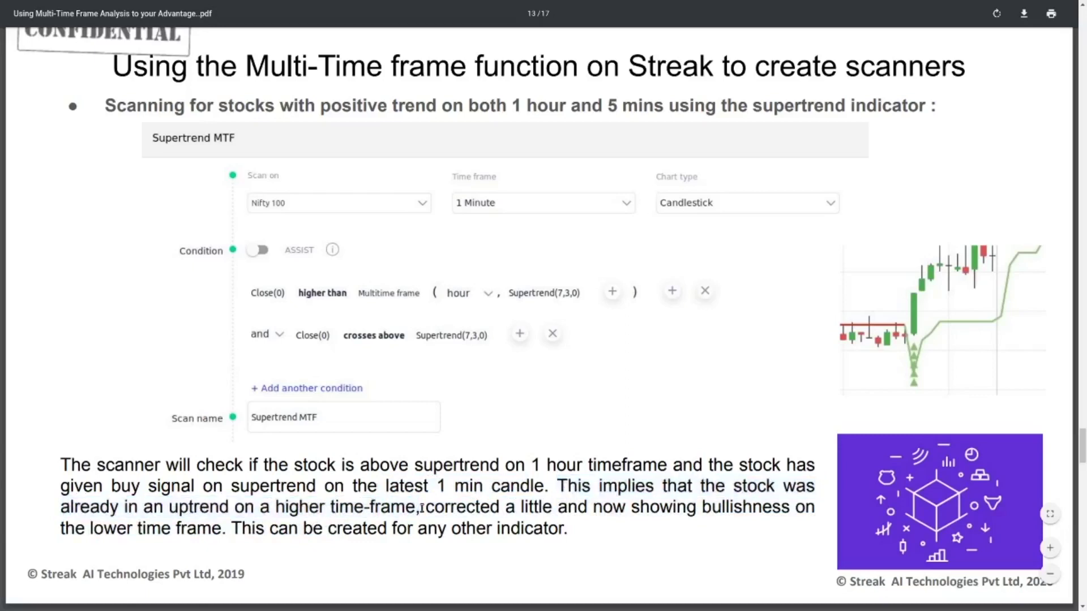
{"action": "left_click_drag", "start_coordinate": [508, 507], "coordinate": [362, 527]}
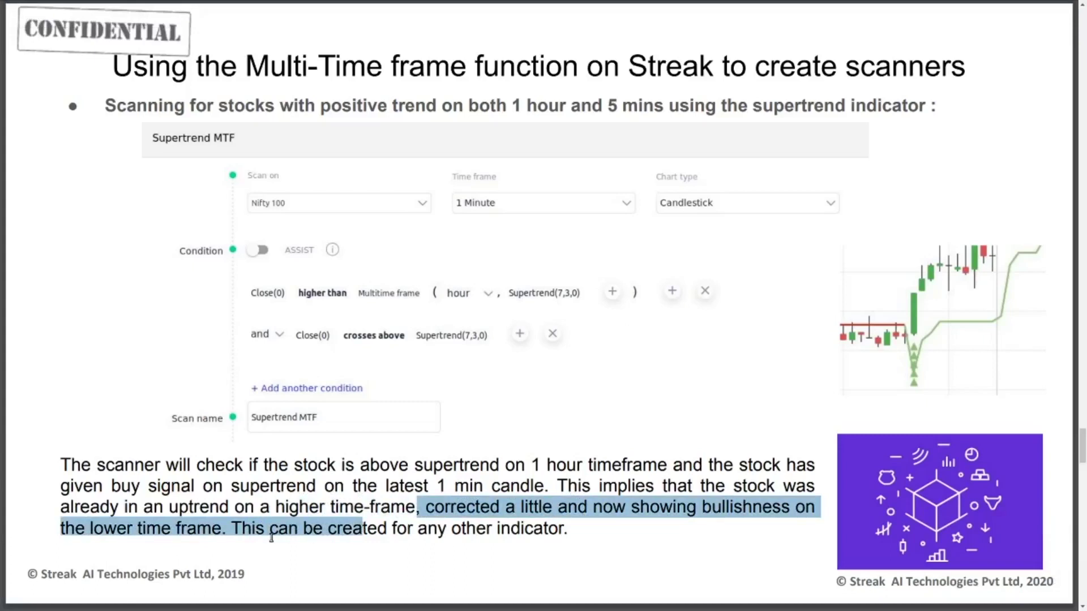
{"action": "left_click", "coordinate": [311, 531]}
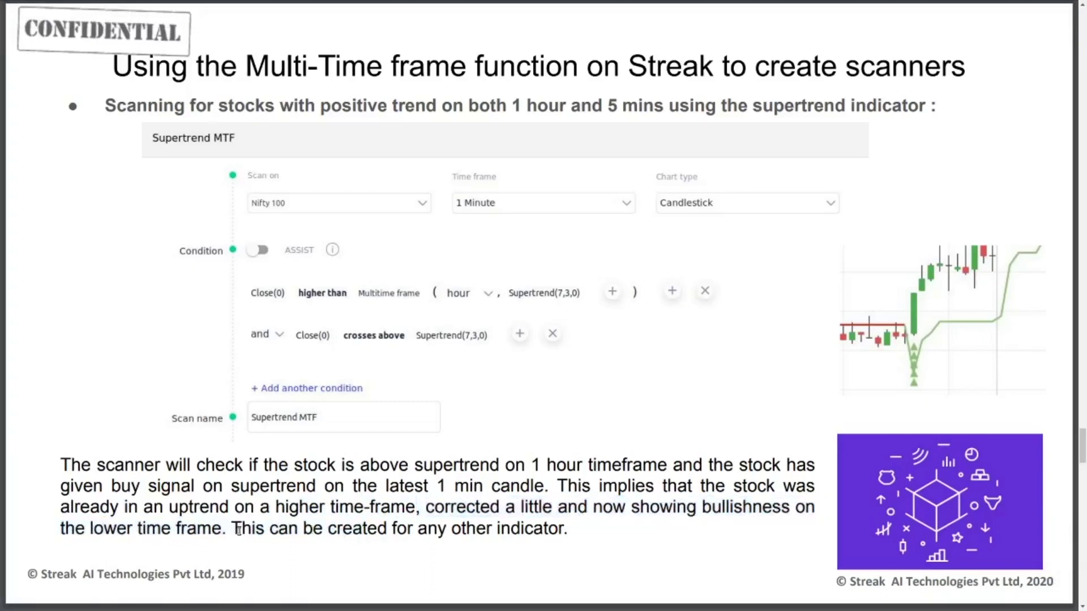
{"action": "left_click_drag", "start_coordinate": [227, 529], "coordinate": [567, 531]}
{"action": "left_click", "coordinate": [566, 531]}
Switch to Streak and start a new scan from the list of own scanners.
{"action": "key", "text": "alt+Tab"}
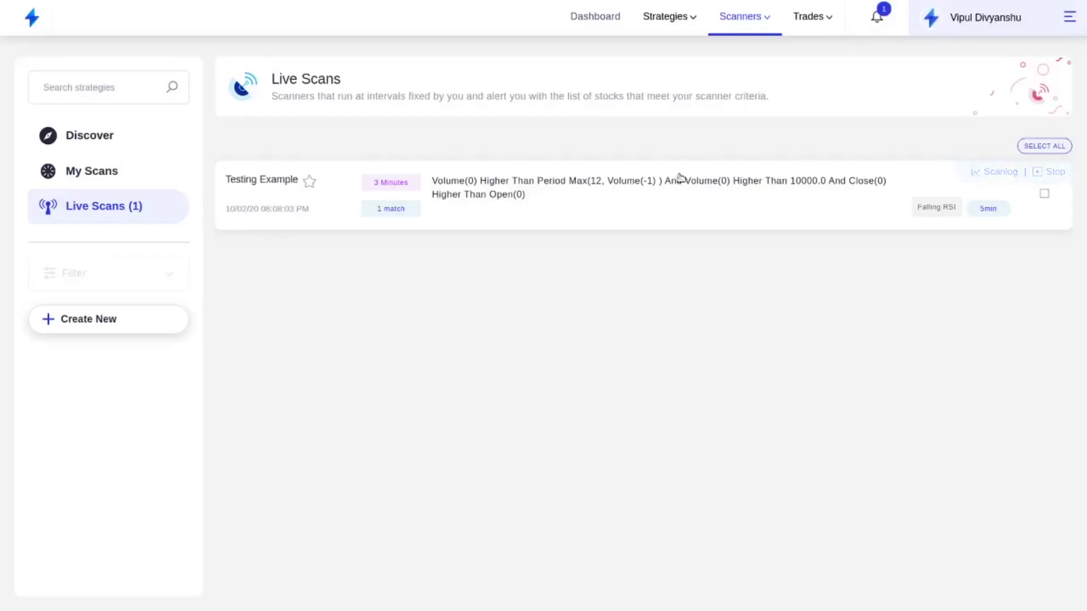
{"action": "left_click", "coordinate": [104, 168]}
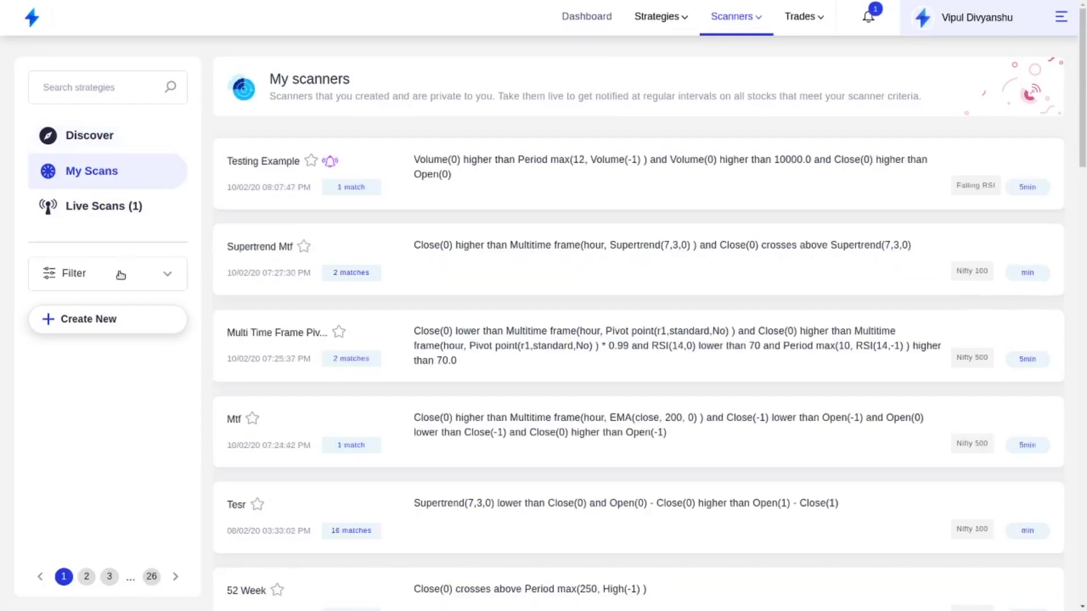
{"action": "left_click", "coordinate": [134, 321]}
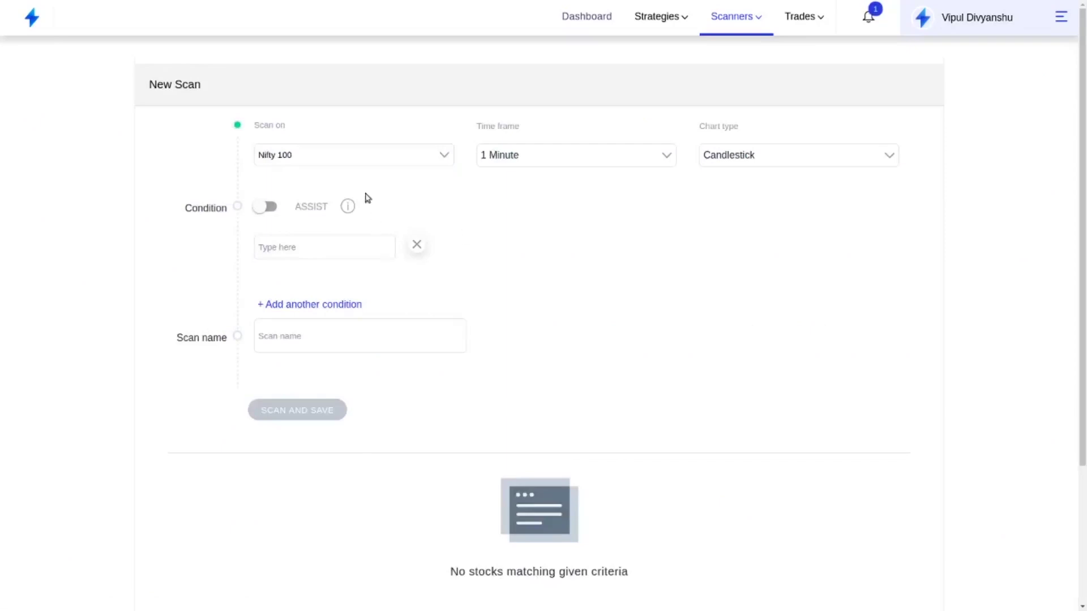
Set the scan to run on Nifty 500 with a 1 Minute time frame, leaving condition assist off.
{"action": "left_click", "coordinate": [352, 165]}
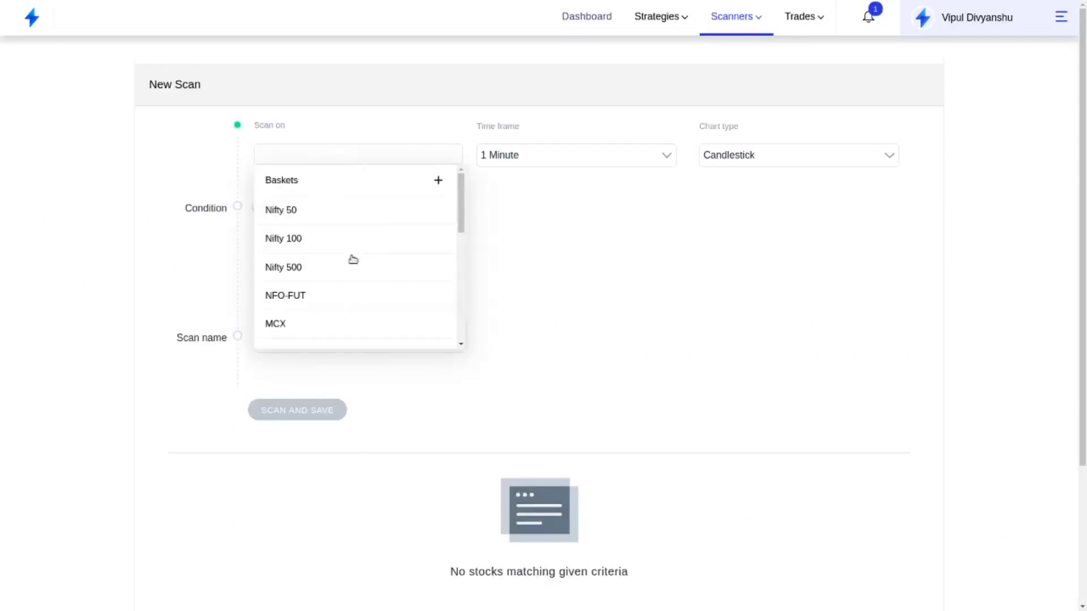
{"action": "left_click", "coordinate": [352, 273]}
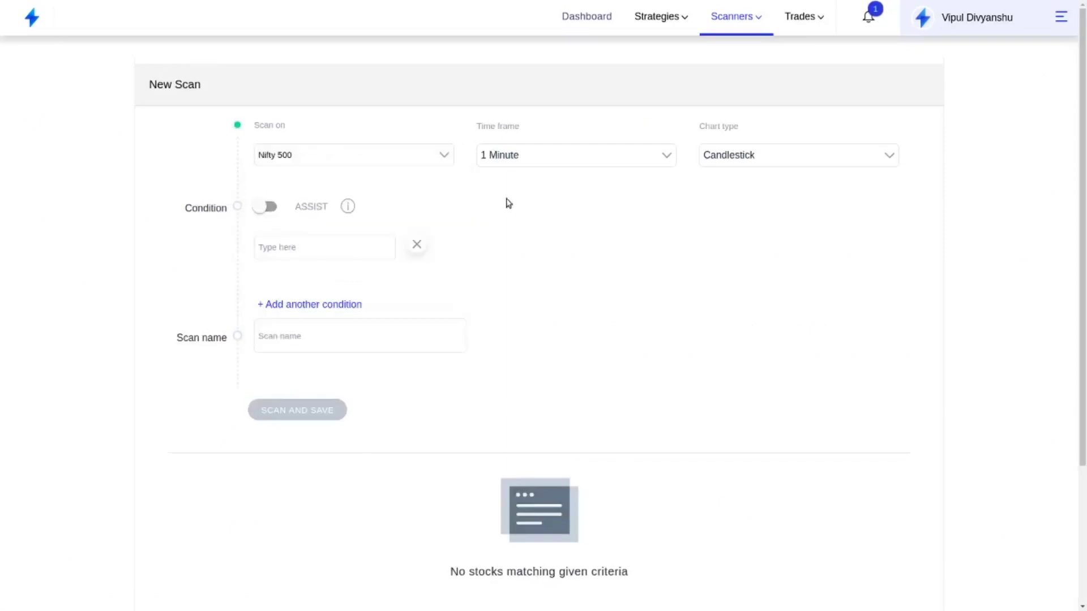
{"action": "left_click", "coordinate": [552, 162]}
{"action": "left_click", "coordinate": [553, 187]}
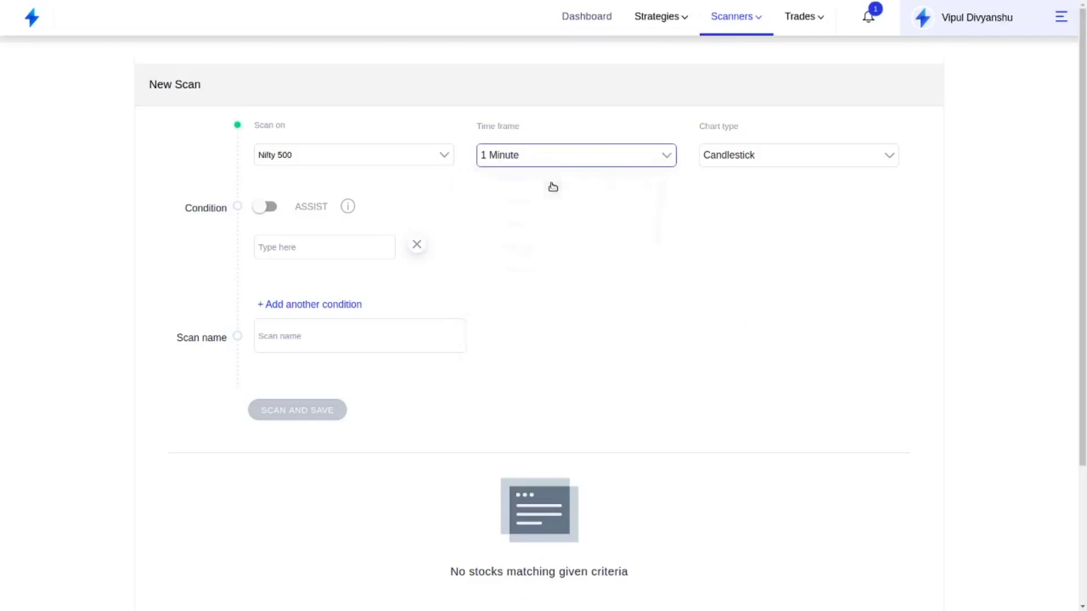
{"action": "left_click", "coordinate": [268, 208]}
{"action": "left_click", "coordinate": [268, 208]}
Begin the first condition with the Close price at offset 0 and the comparator "higher than".
{"action": "left_click", "coordinate": [289, 242]}
{"action": "type", "text": "clo"}
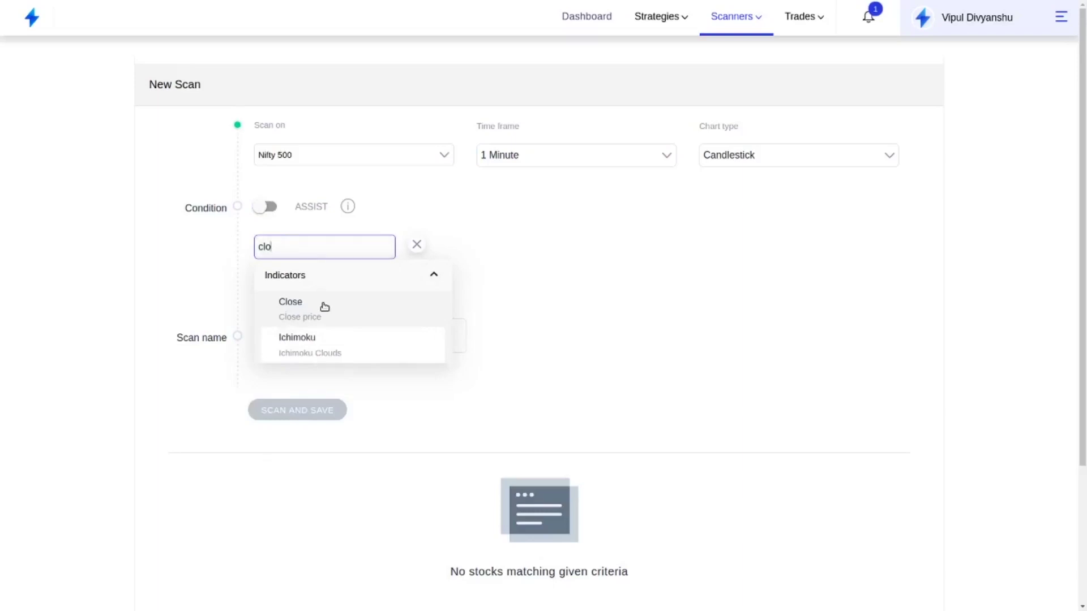
{"action": "left_click", "coordinate": [324, 307]}
{"action": "left_click", "coordinate": [309, 385]}
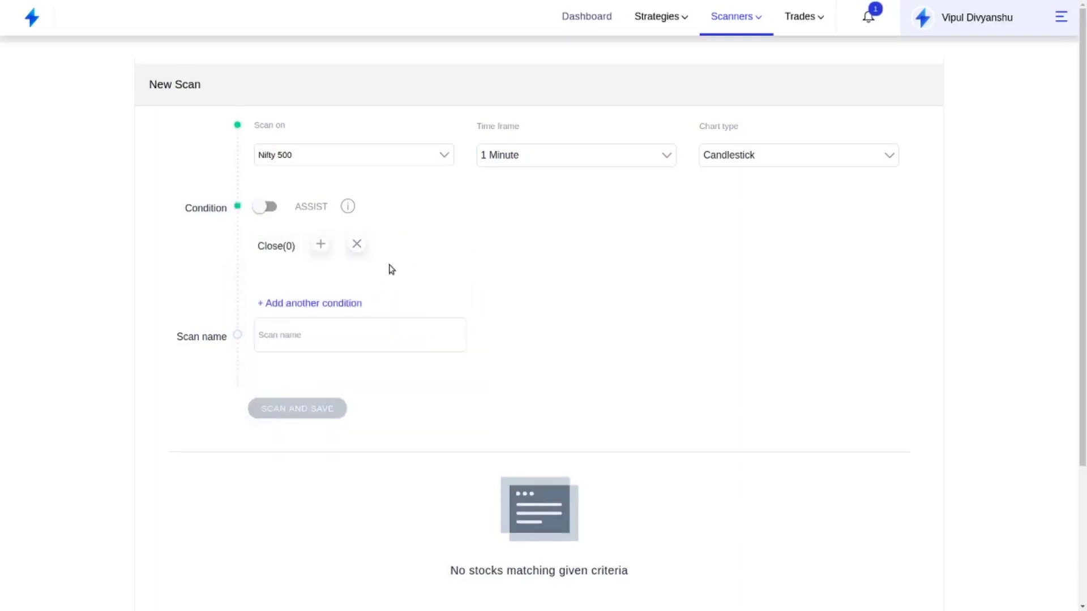
{"action": "left_click", "coordinate": [320, 244]}
{"action": "left_click", "coordinate": [343, 248]}
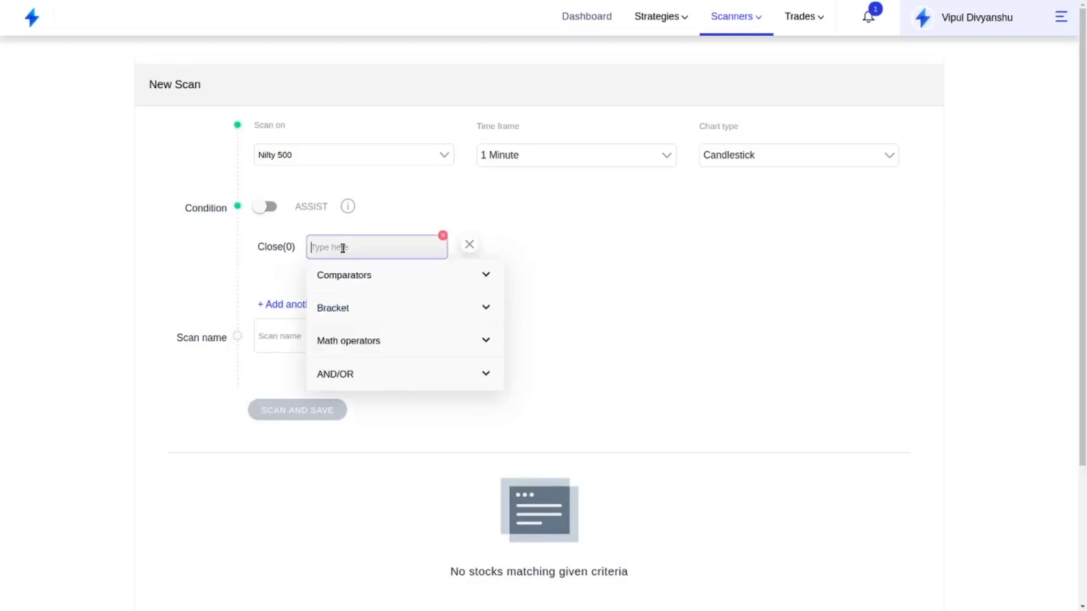
{"action": "type", "text": "hig"}
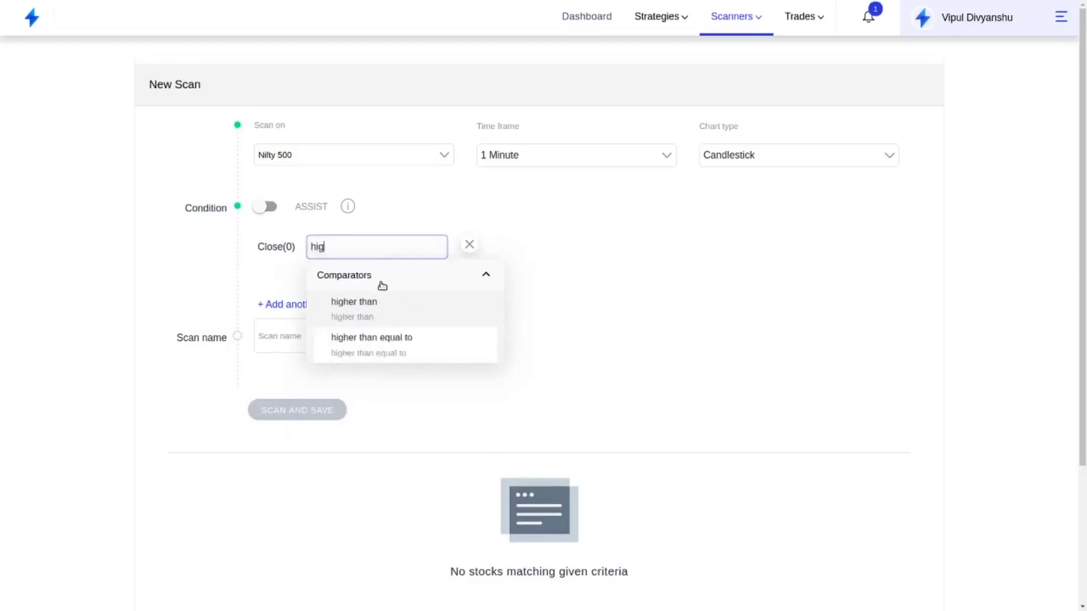
{"action": "left_click", "coordinate": [388, 310]}
Compare the first condition's close against a Multitime frame function set to hour.
{"action": "left_click", "coordinate": [392, 244]}
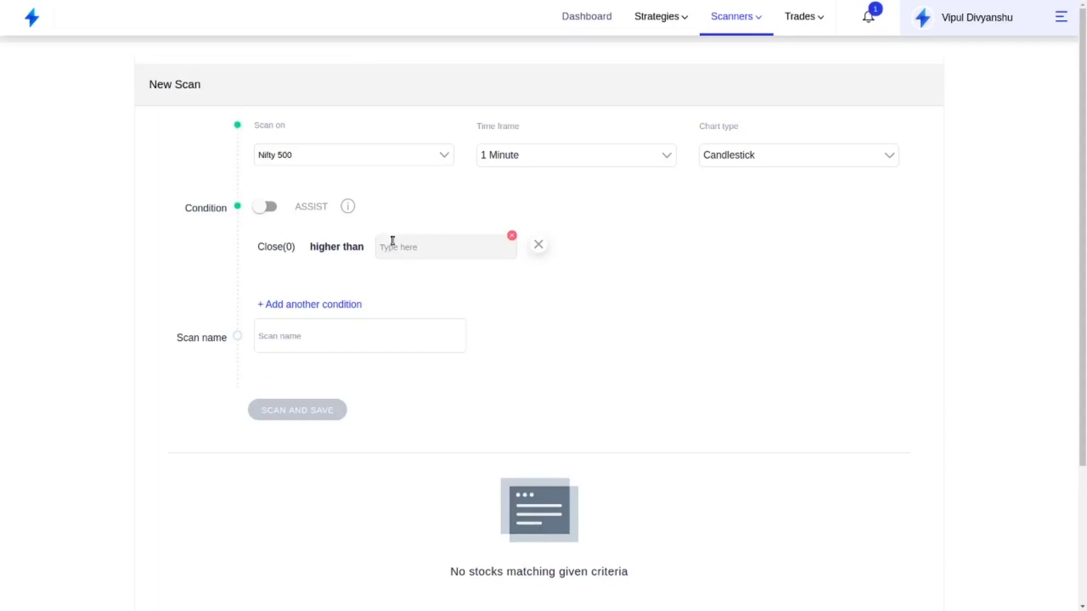
{"action": "left_click", "coordinate": [396, 246]}
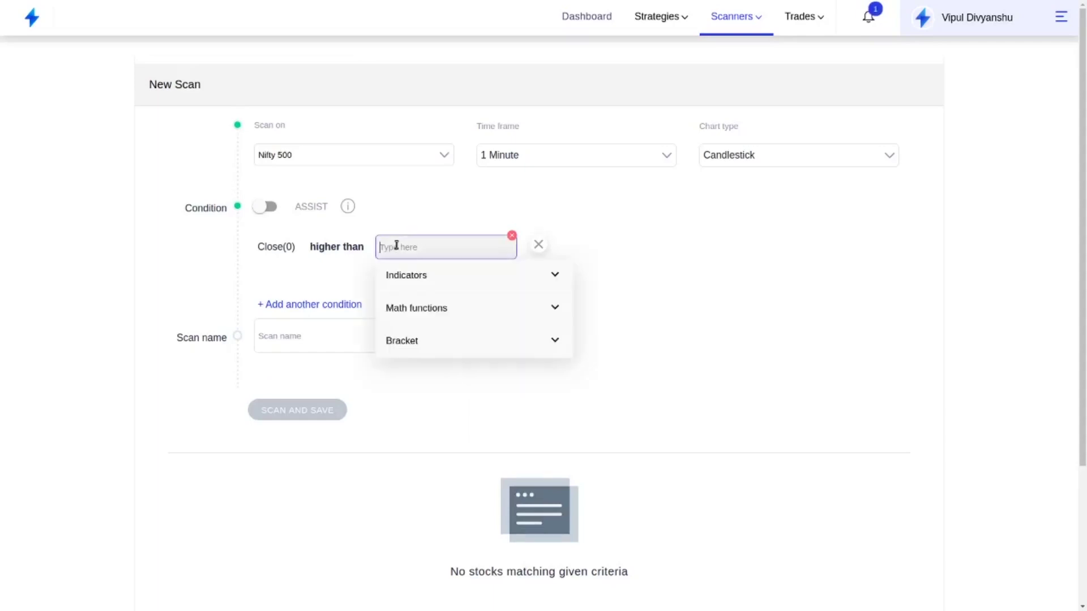
{"action": "type", "text": "mu"}
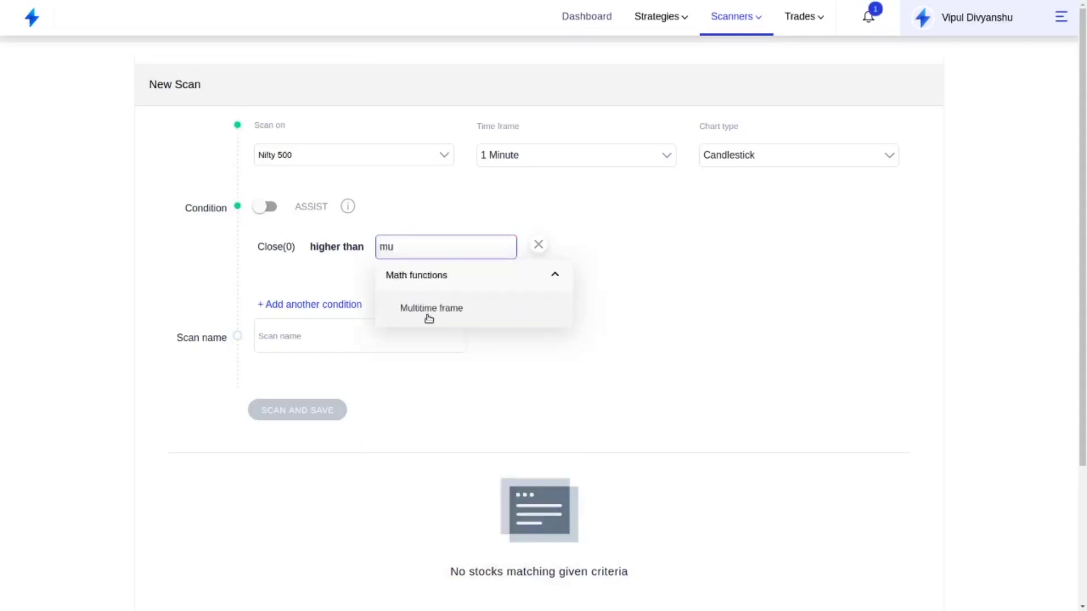
{"action": "left_click", "coordinate": [429, 319]}
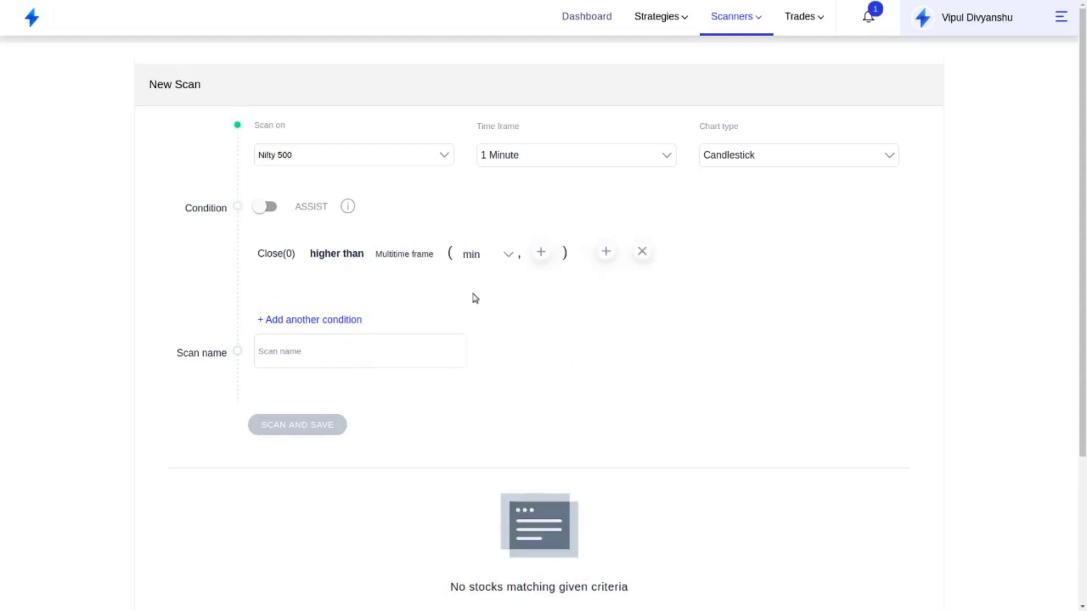
{"action": "left_click", "coordinate": [507, 256]}
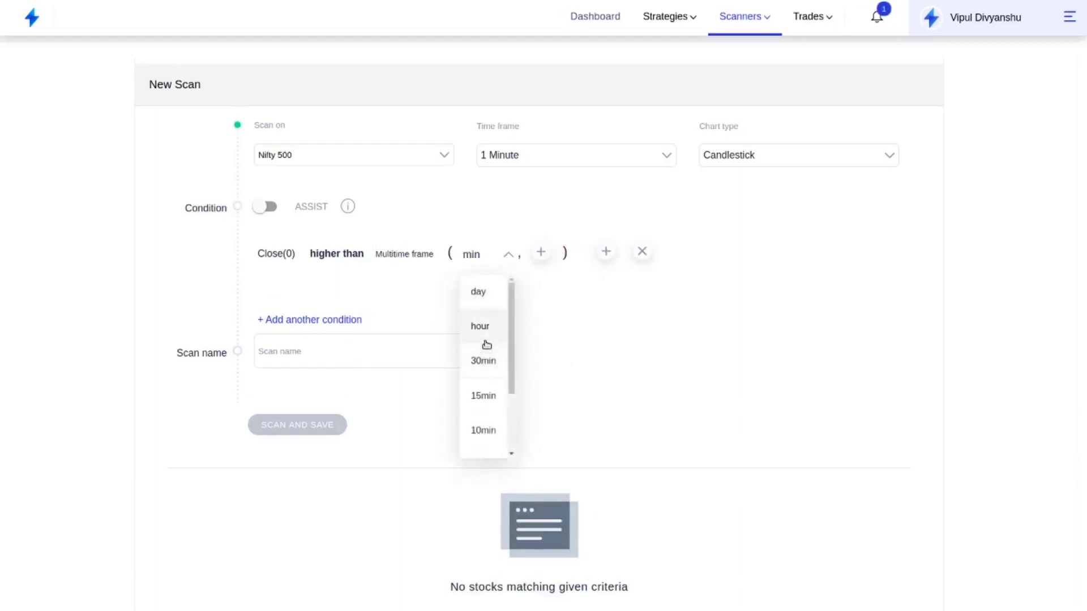
{"action": "left_click", "coordinate": [484, 335]}
Fill the Multitime frame function with Supertrend using period 7, multiplier 3 and offset 0.
{"action": "left_click", "coordinate": [542, 253]}
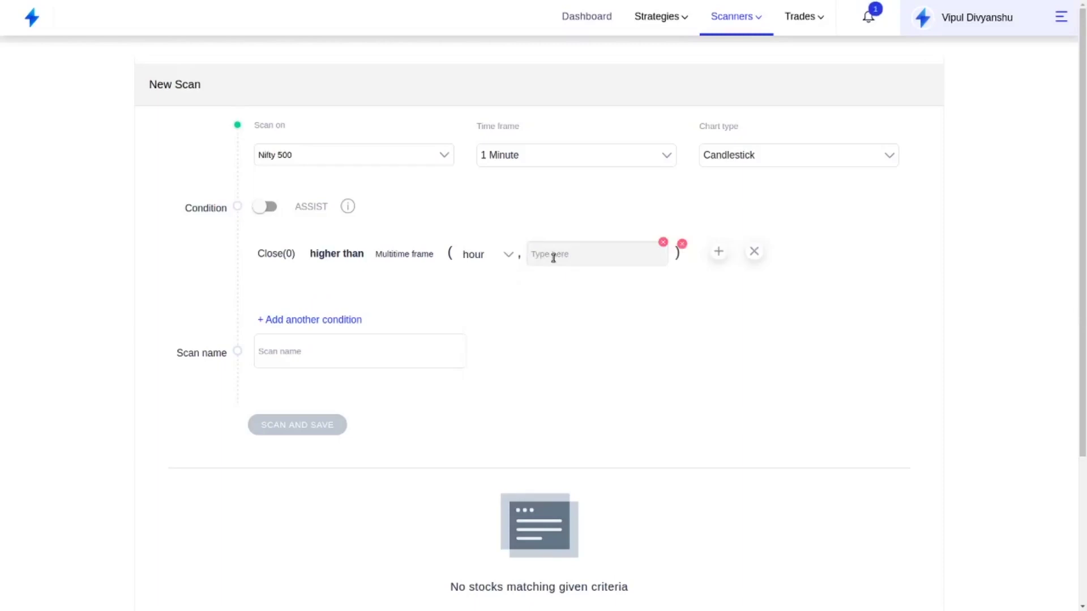
{"action": "left_click", "coordinate": [553, 257]}
{"action": "type", "text": "sup"}
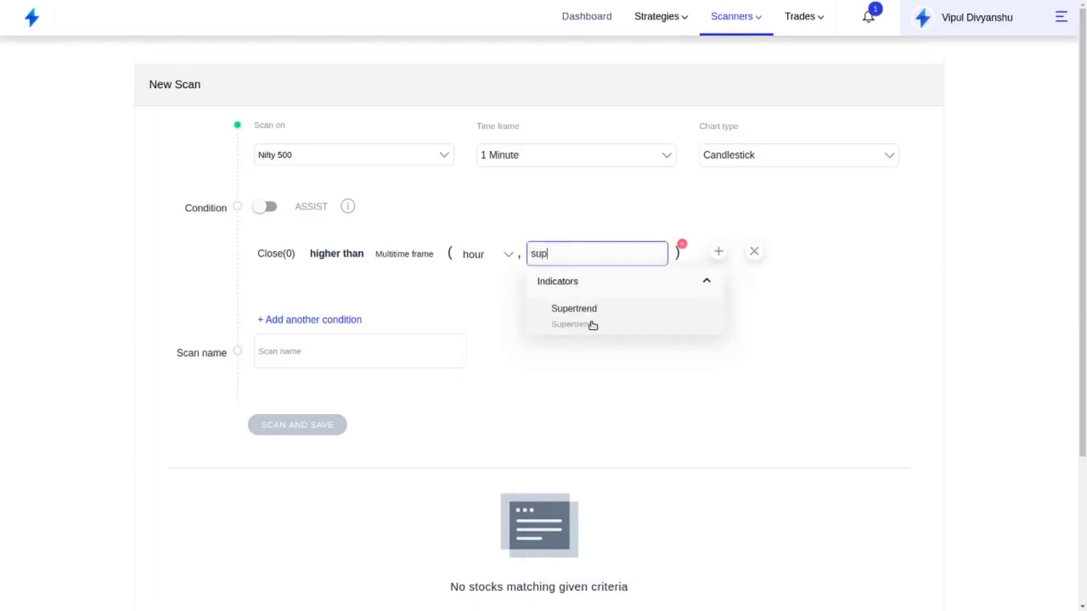
{"action": "left_click", "coordinate": [593, 325]}
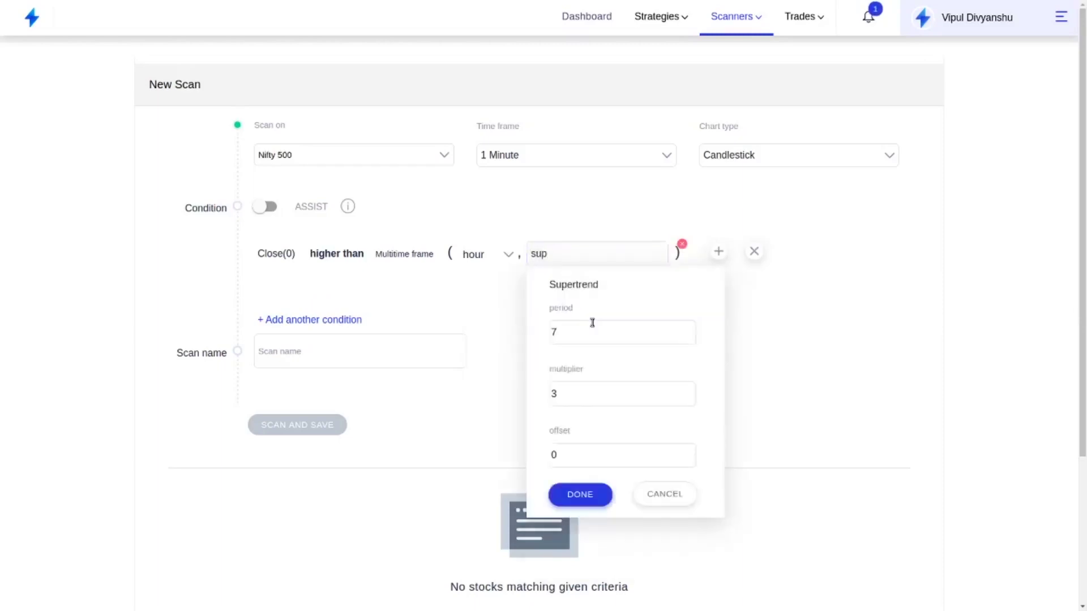
{"action": "left_click", "coordinate": [581, 495]}
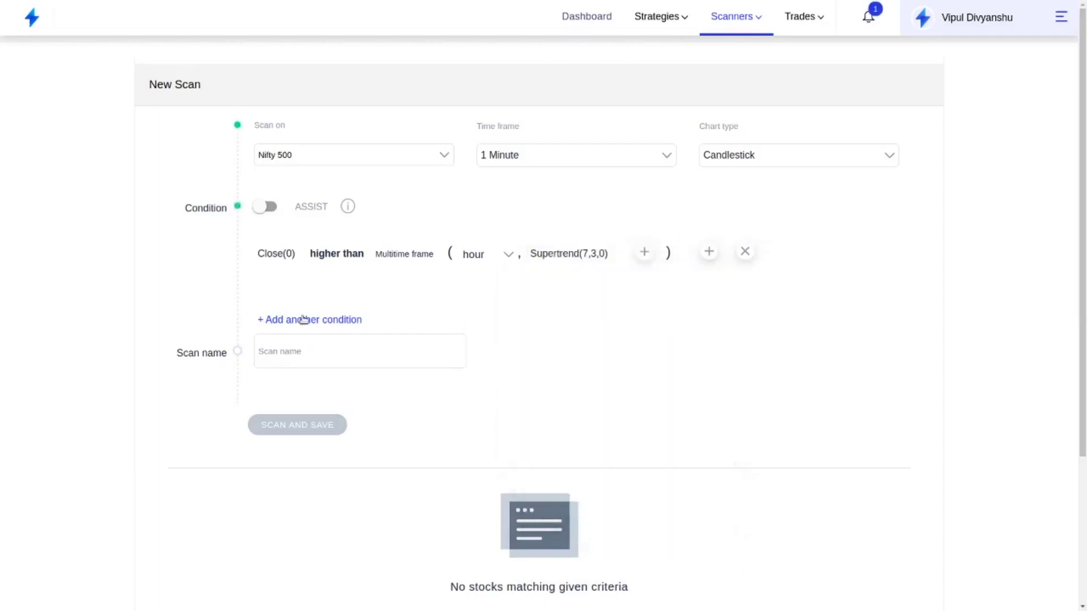
{"action": "left_click_drag", "start_coordinate": [248, 260], "coordinate": [599, 255]}
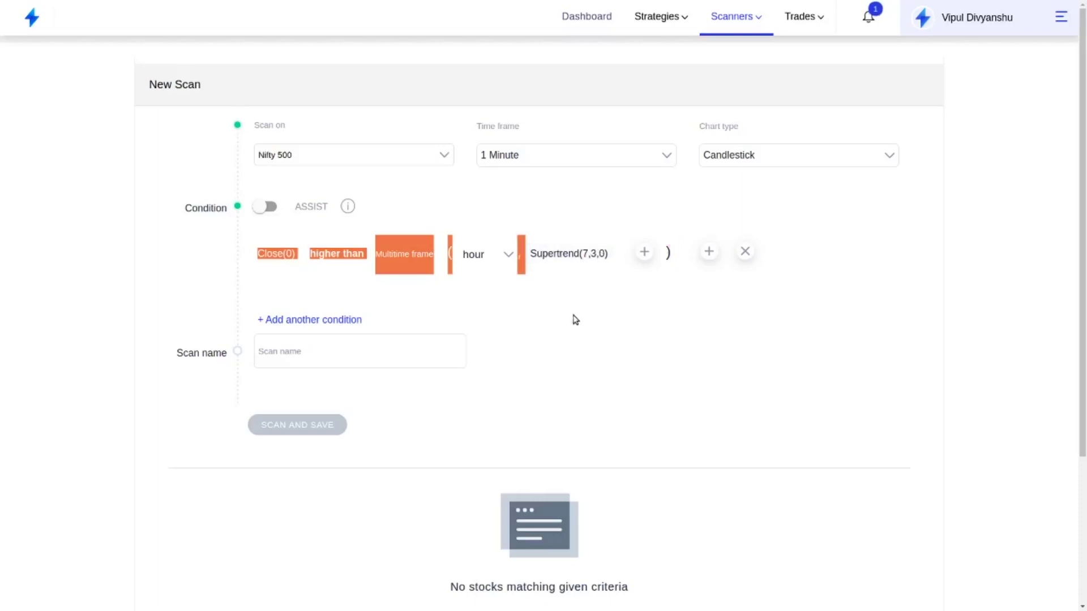
{"action": "left_click", "coordinate": [342, 300]}
Add a second condition joined by "and" that begins with the Close price at offset 0.
{"action": "left_click", "coordinate": [326, 322]}
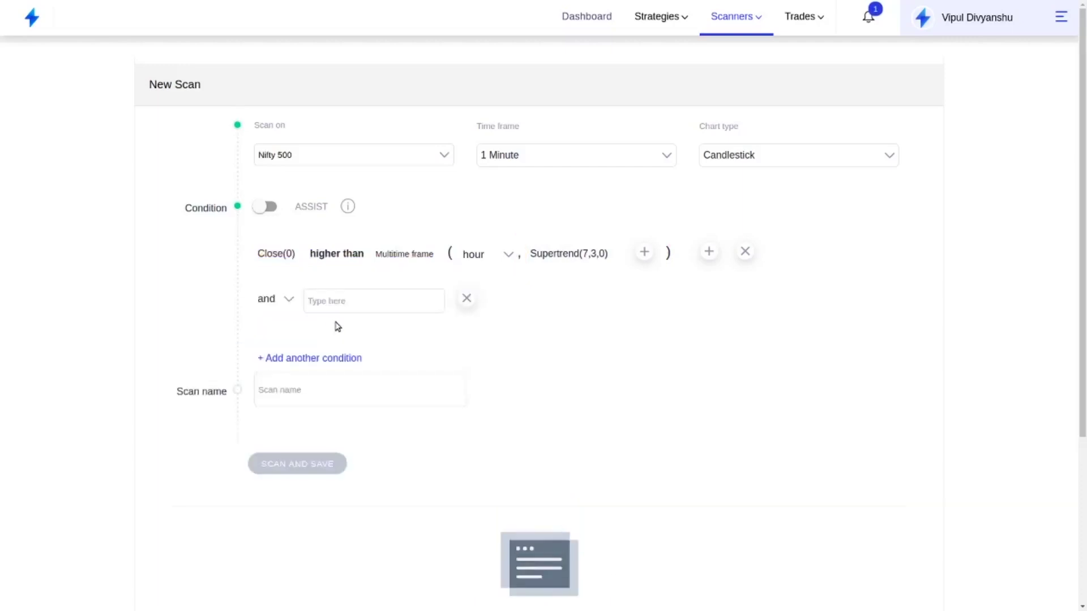
{"action": "left_click", "coordinate": [355, 306]}
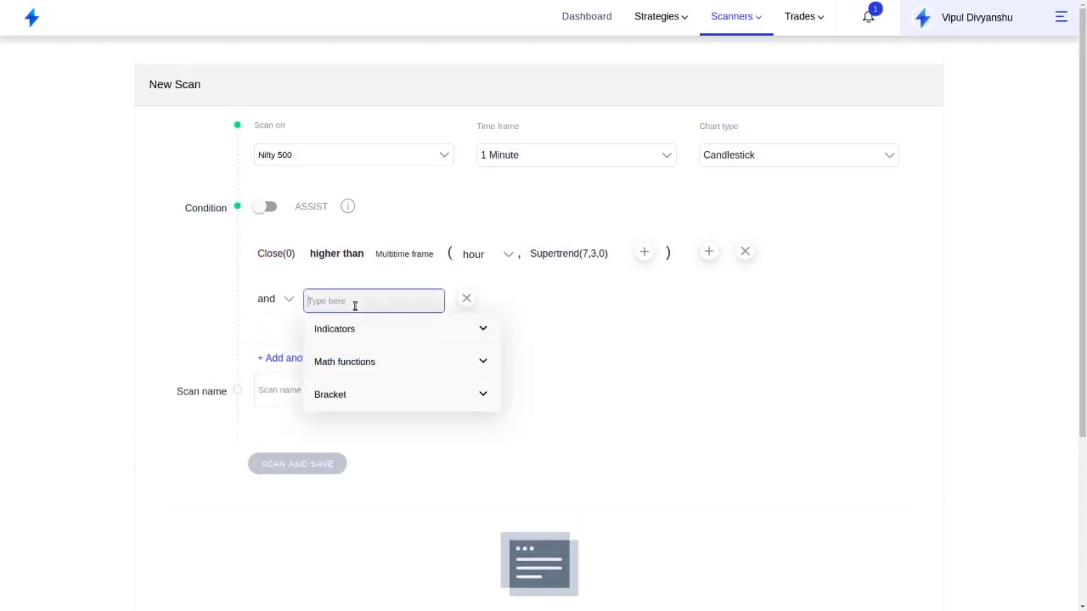
{"action": "type", "text": "clo"}
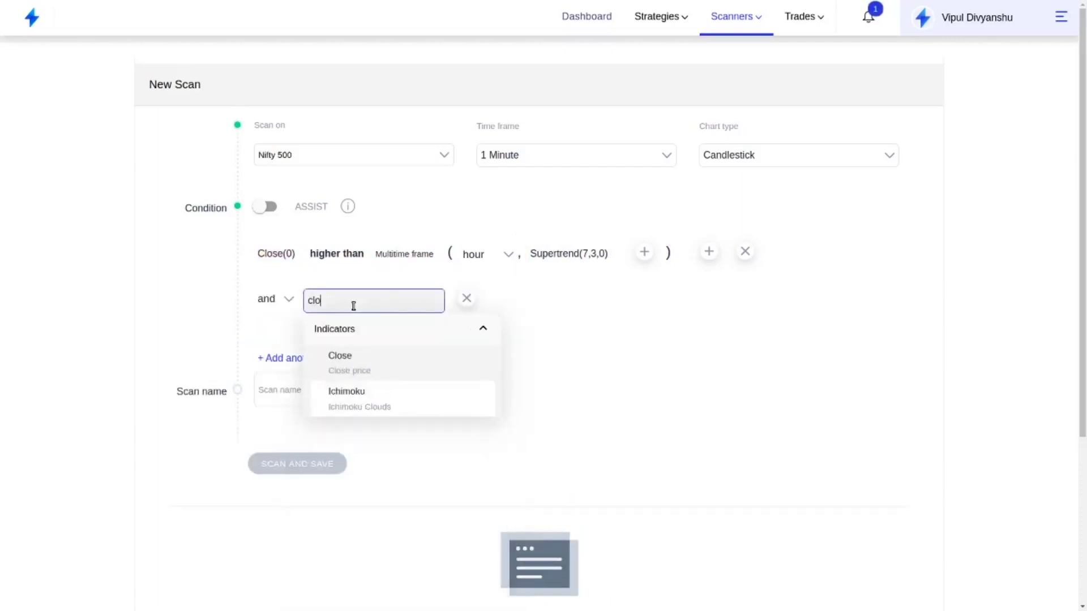
{"action": "left_click", "coordinate": [364, 364]}
{"action": "left_click", "coordinate": [358, 441]}
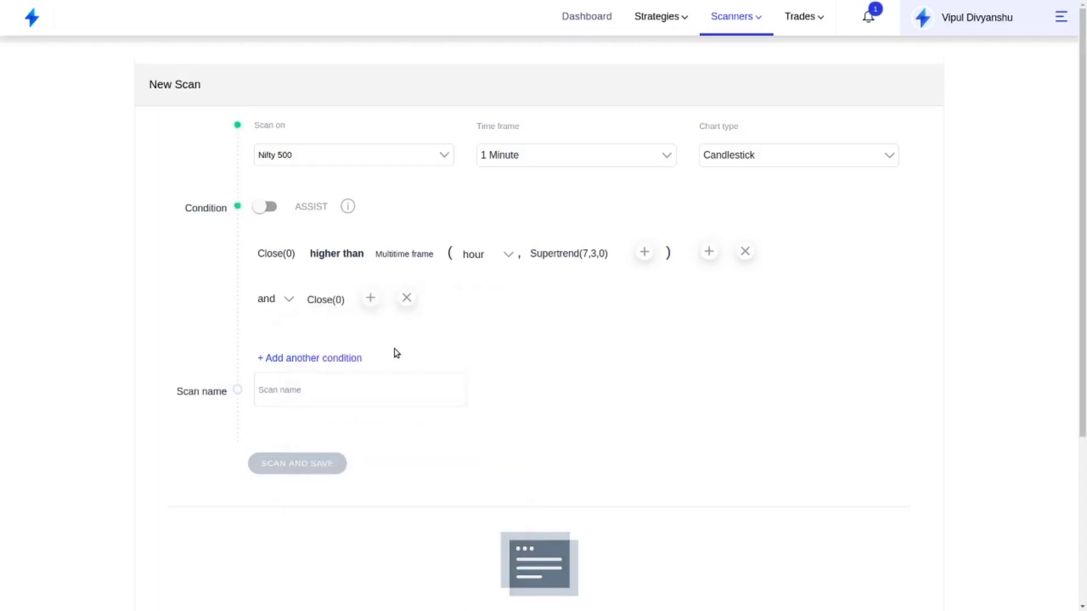
Add the comparator "crosses above" after Close(0) in the second condition.
{"action": "left_click", "coordinate": [371, 299]}
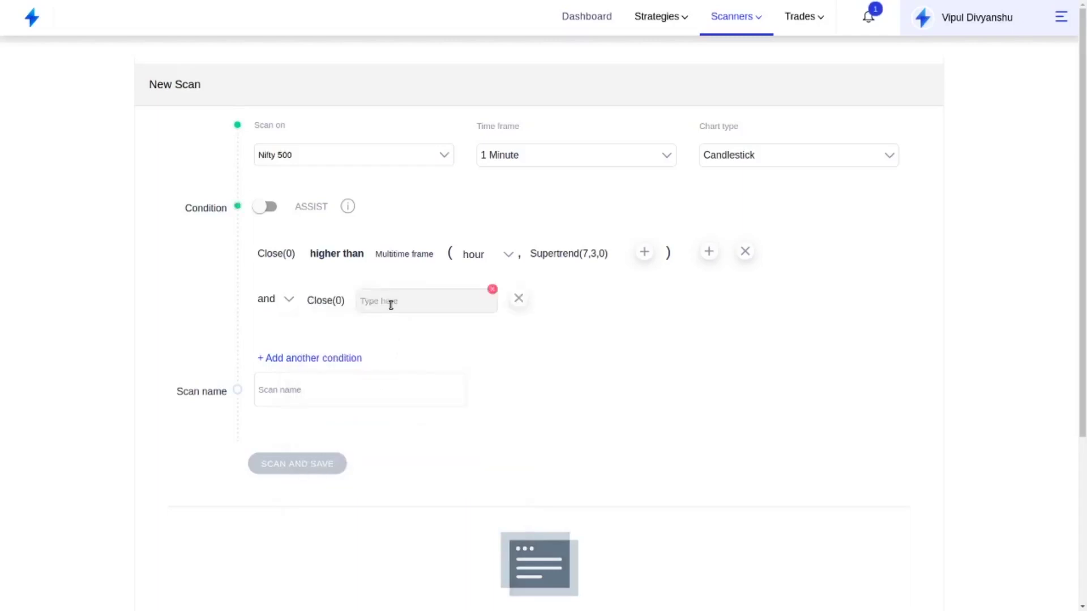
{"action": "left_click", "coordinate": [390, 305]}
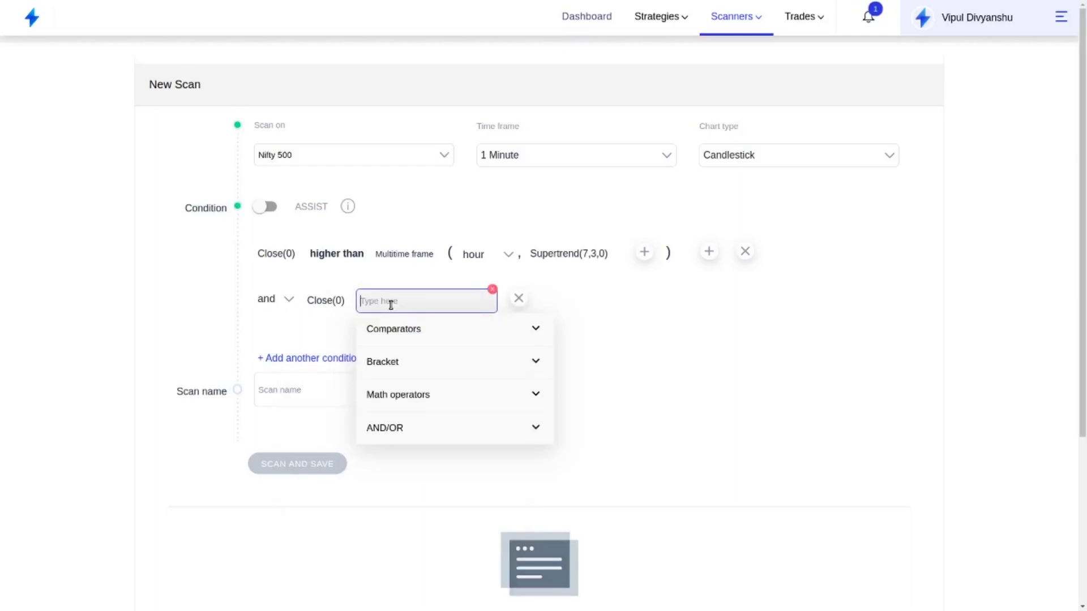
{"action": "type", "text": "cl"}
{"action": "key", "text": "BackSpace"}
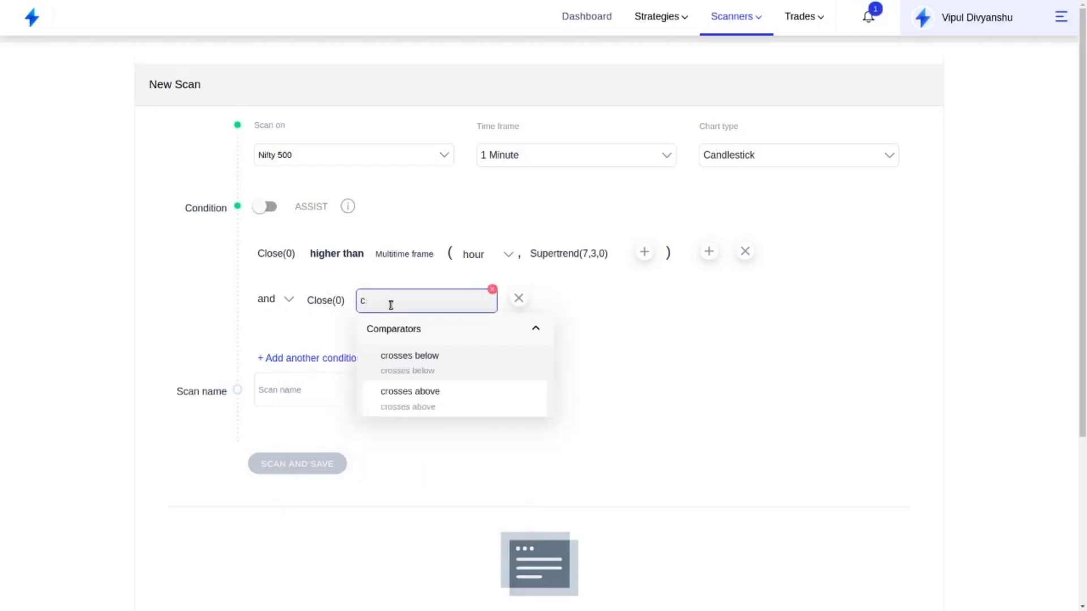
{"action": "left_click", "coordinate": [433, 395]}
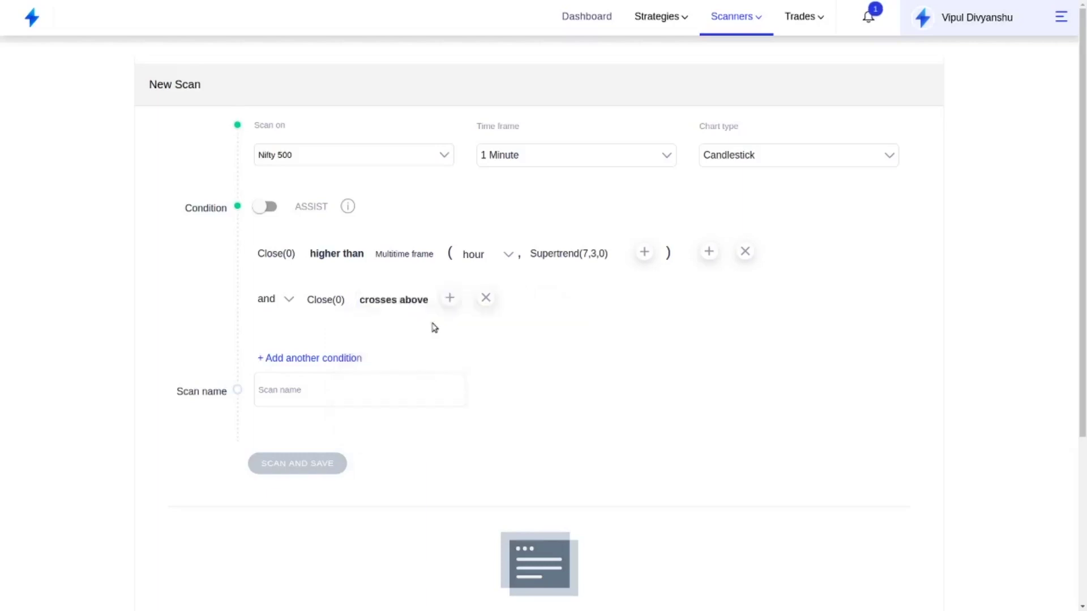
Complete the second condition with the Supertrend indicator using period 7, multiplier 3 and offset 0.
{"action": "left_click", "coordinate": [453, 300]}
{"action": "type", "text": "sup"}
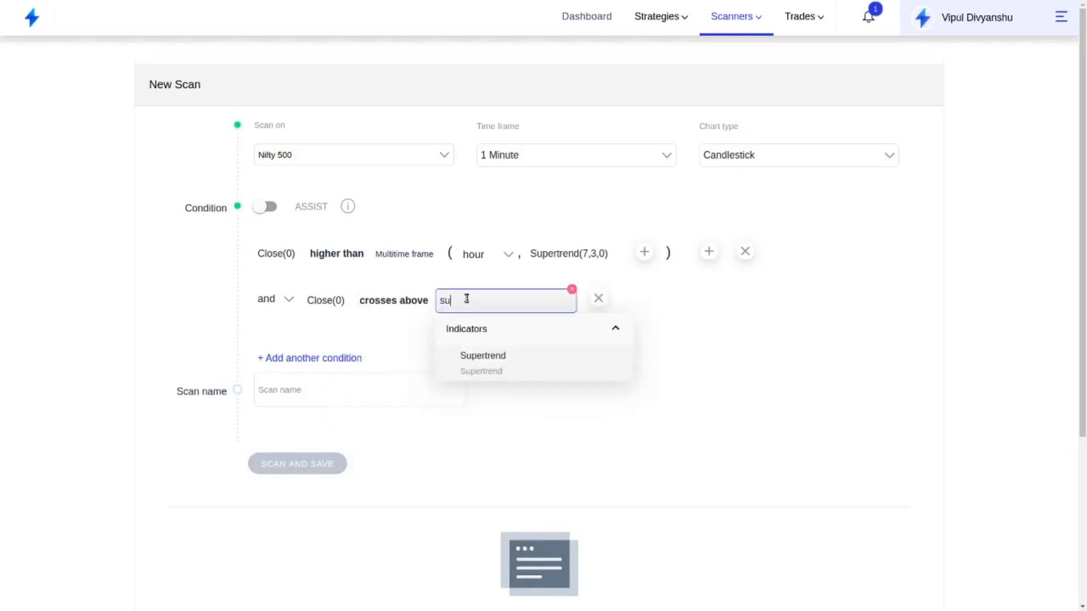
{"action": "left_click", "coordinate": [499, 365]}
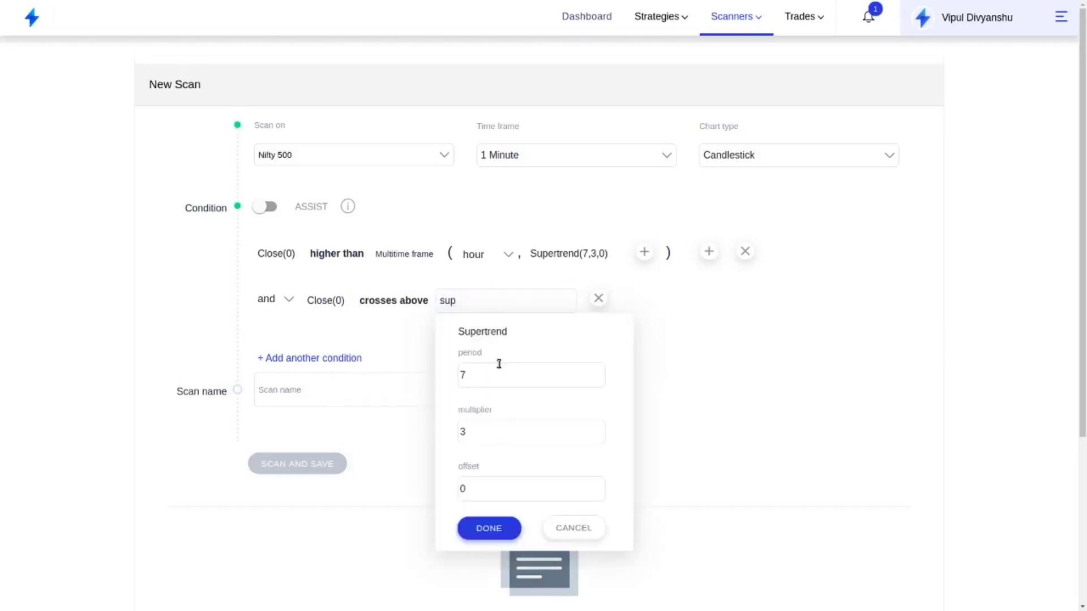
{"action": "left_click", "coordinate": [483, 531]}
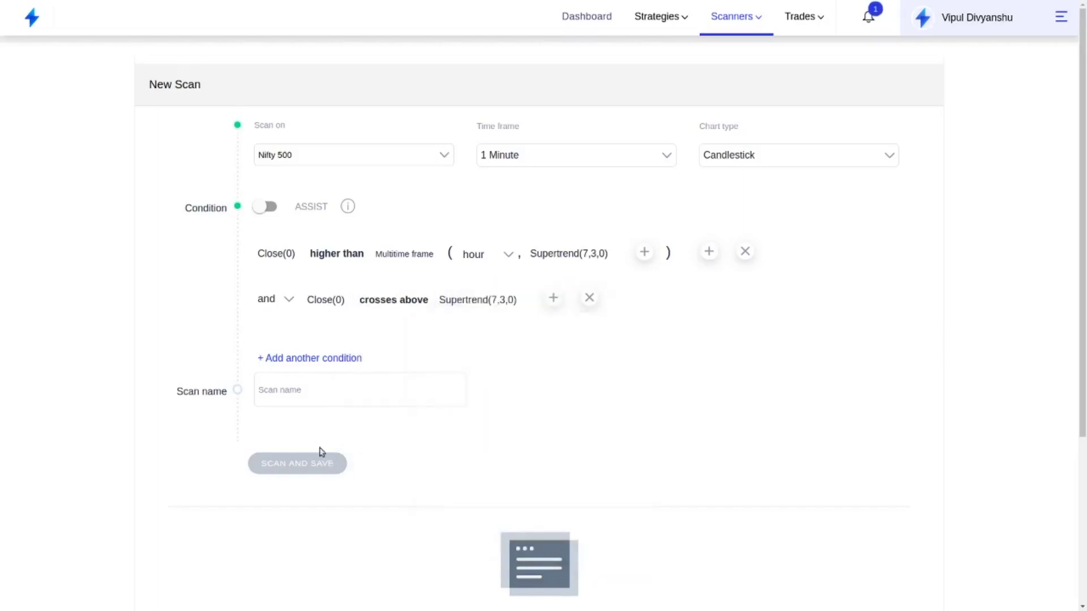
Name the scan "multi-timeframe 1", then run and save it.
{"action": "left_click", "coordinate": [311, 398]}
{"action": "type", "text": "testing"}
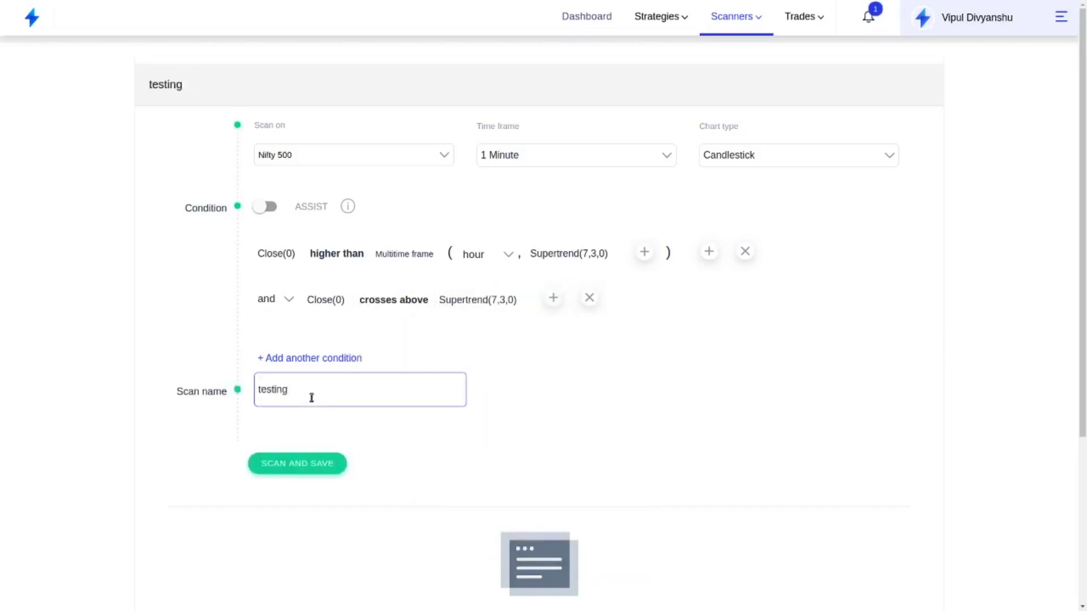
{"action": "key", "text": "ctrl+a"}
{"action": "key", "text": "BackSpace"}
{"action": "type", "text": "multi-timefram"}
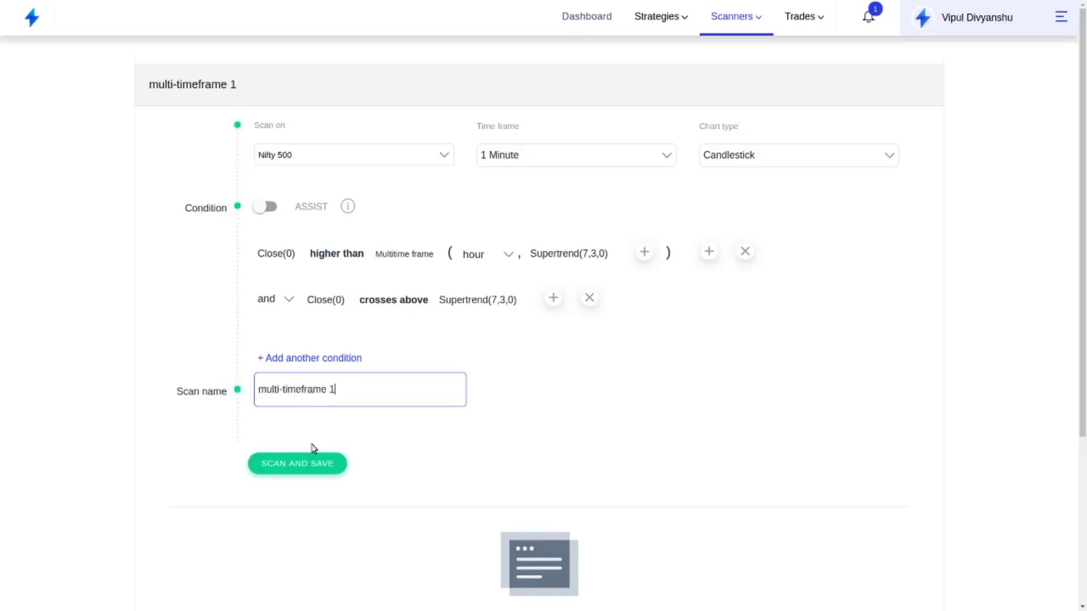
{"action": "left_click", "coordinate": [314, 472]}
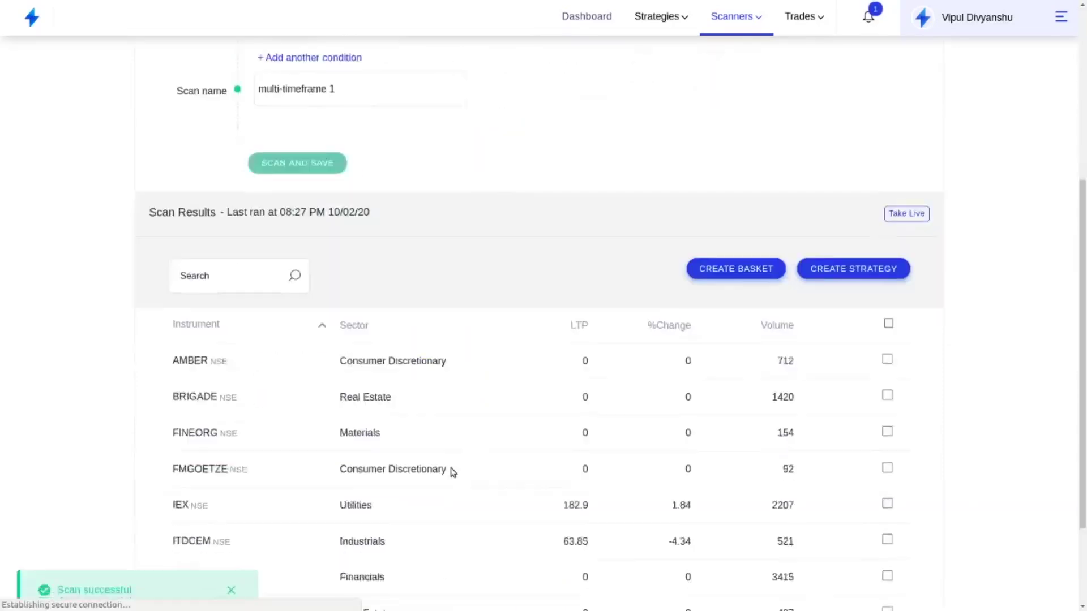
Look through the scan results, then switch to Zerodha Kite and load the NSE chart of AMBER.
{"action": "scroll", "coordinate": [325, 257], "scroll_direction": "down", "scroll_amount": 1}
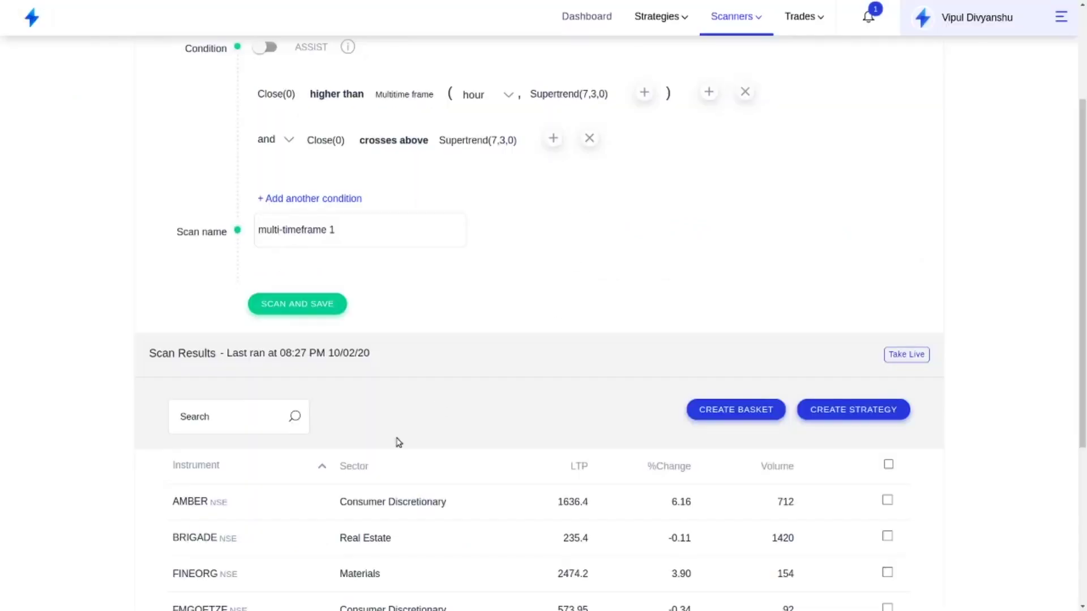
{"action": "scroll", "coordinate": [396, 442], "scroll_direction": "down", "scroll_amount": 5}
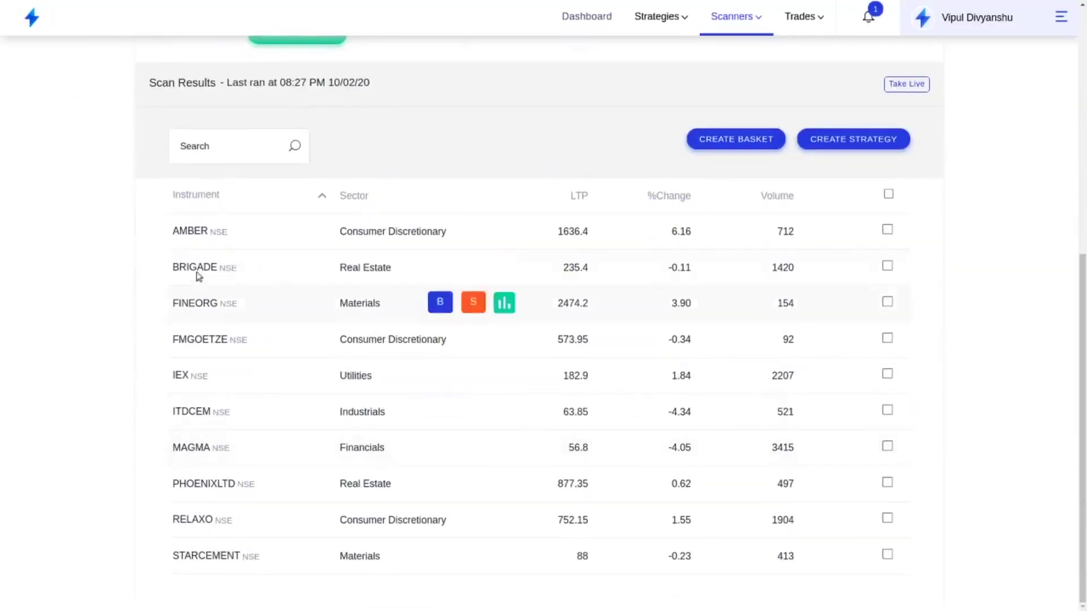
{"action": "scroll", "coordinate": [256, 247], "scroll_direction": "up", "scroll_amount": 4}
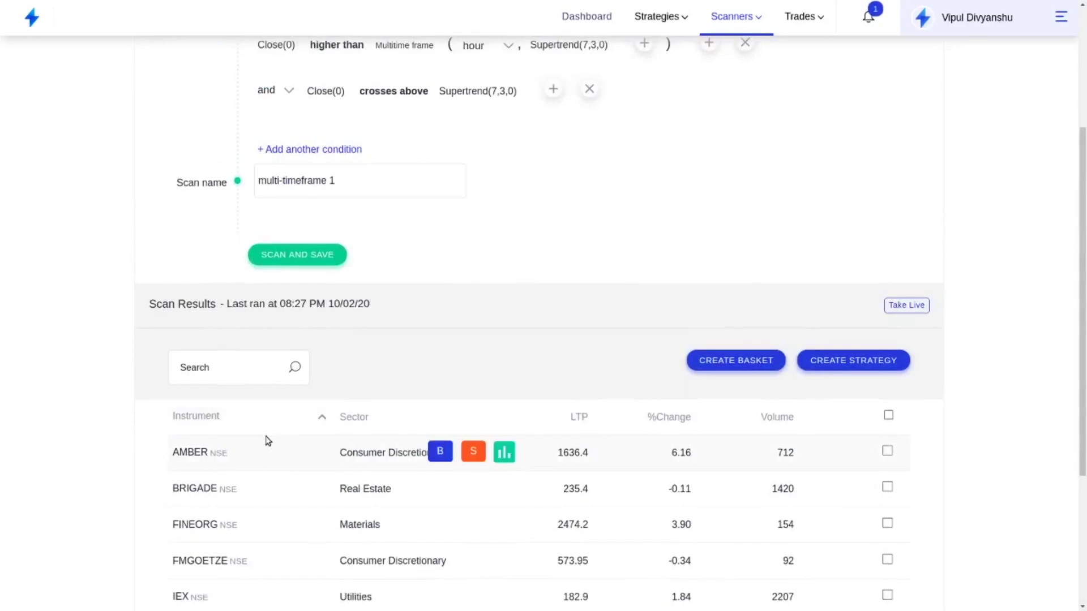
{"action": "key", "text": "alt+Tab"}
{"action": "left_click", "coordinate": [389, 63]}
{"action": "type", "text": "1"}
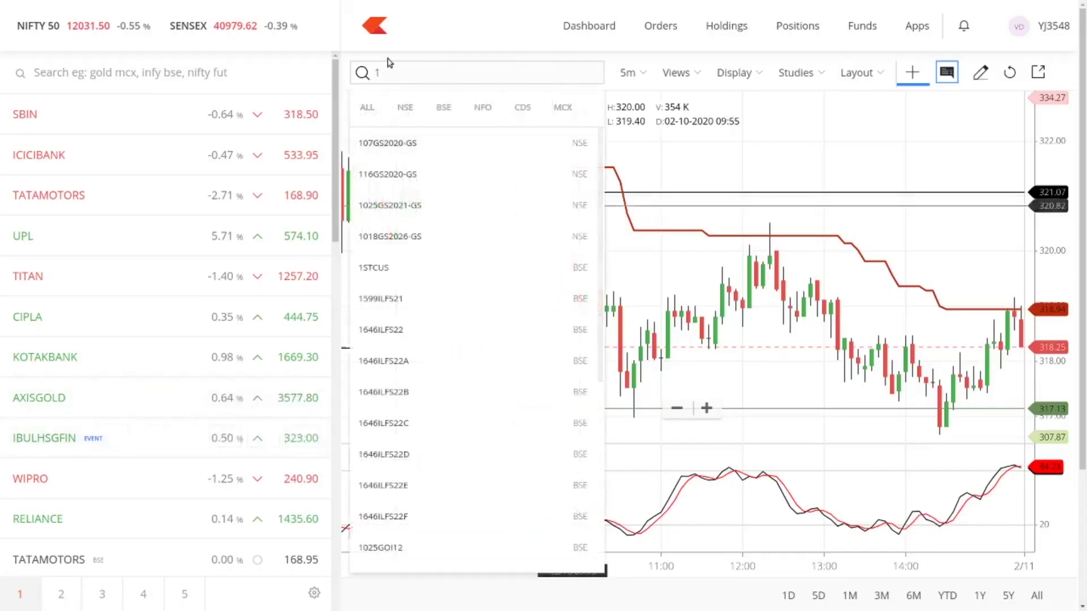
{"action": "key", "text": "BackSpace"}
{"action": "type", "text": "amb"}
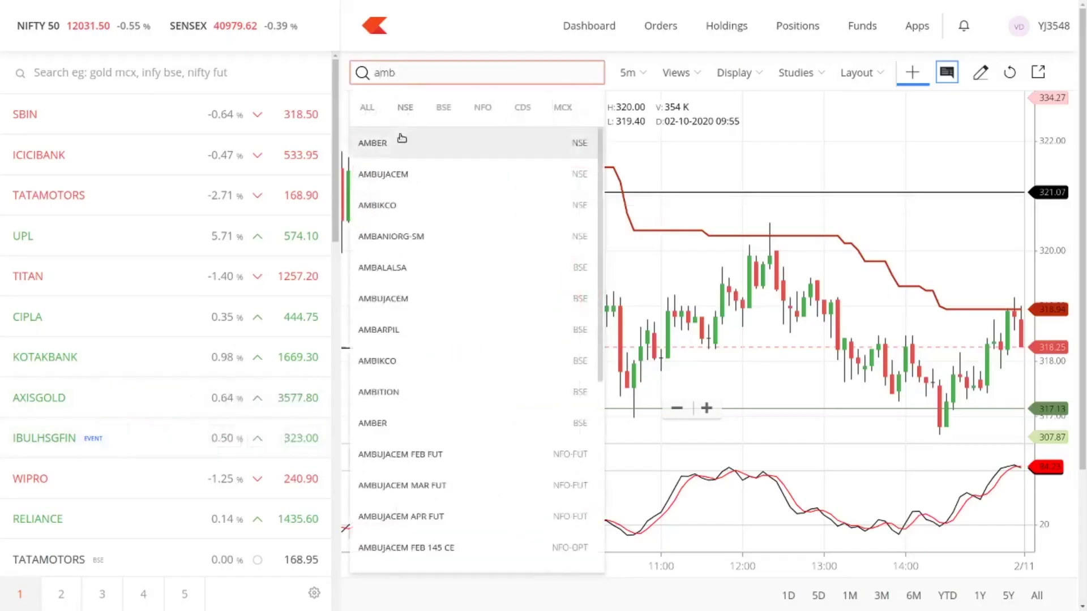
{"action": "left_click", "coordinate": [402, 141]}
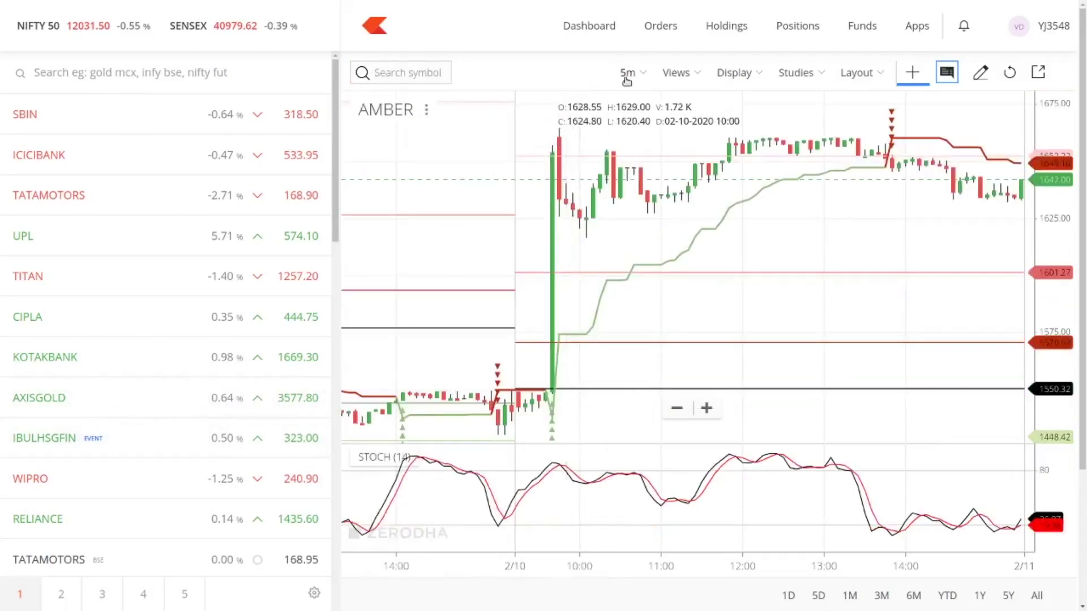
Set the AMBER chart to 1-minute candles and examine the latest candle against the Supertrend.
{"action": "left_click", "coordinate": [627, 74]}
{"action": "left_click", "coordinate": [633, 113]}
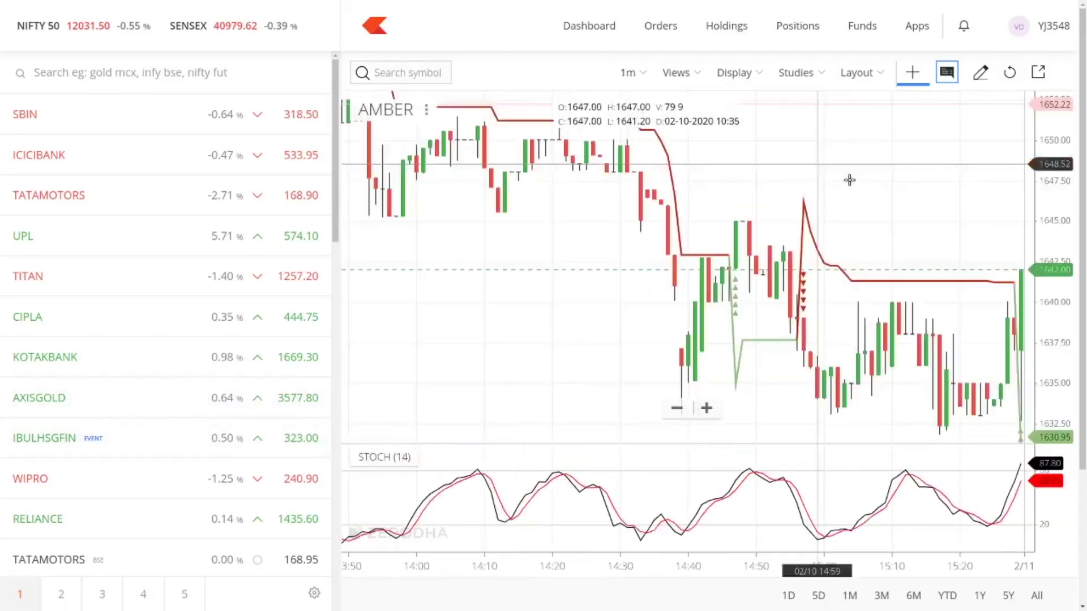
{"action": "scroll", "coordinate": [816, 334], "scroll_direction": "up", "scroll_amount": 3}
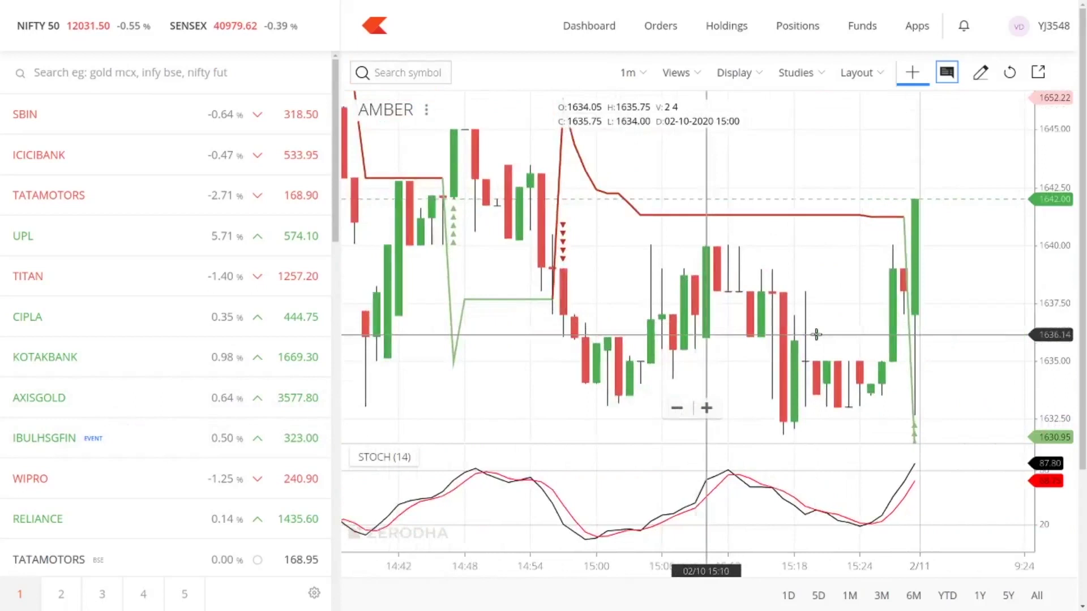
{"action": "scroll", "coordinate": [817, 335], "scroll_direction": "up", "scroll_amount": 3}
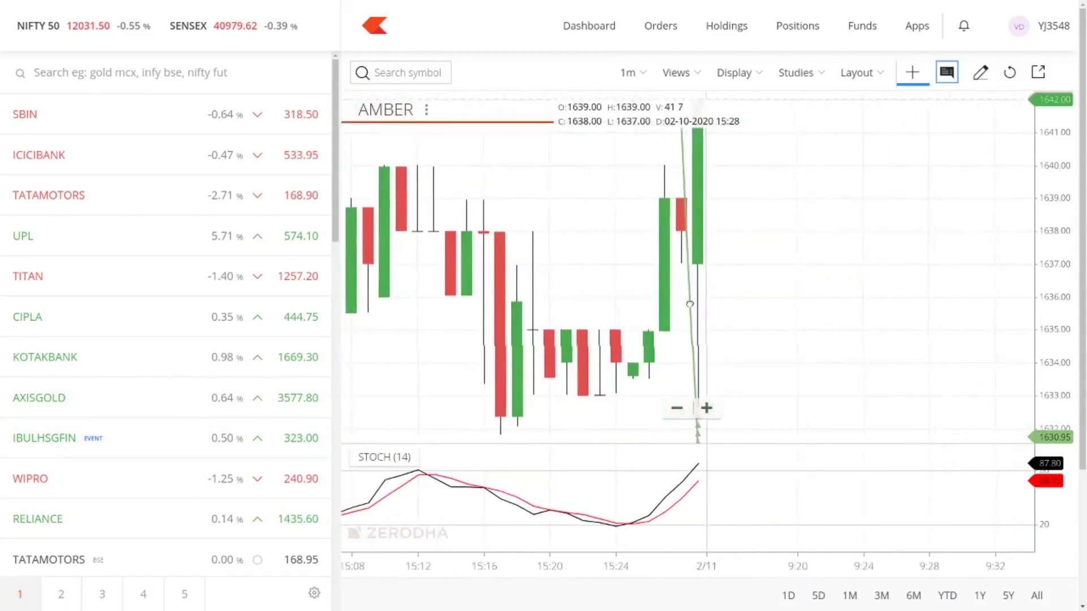
{"action": "scroll", "coordinate": [689, 304], "scroll_direction": "up", "scroll_amount": 4}
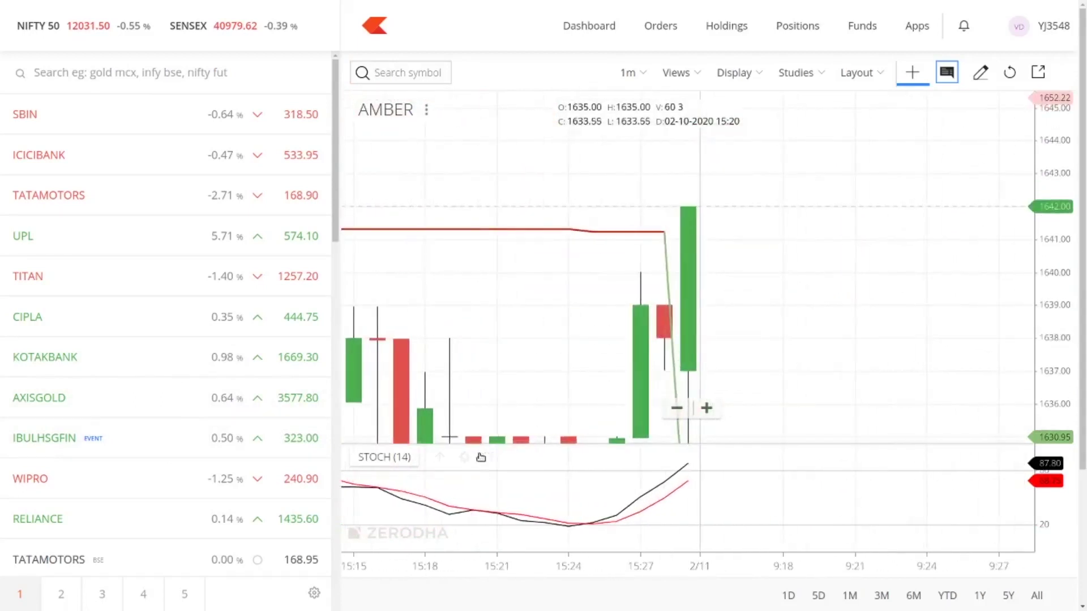
Remove the STOCH (14) study from the AMBER chart and bring the latest candles into view.
{"action": "left_click", "coordinate": [491, 457]}
{"action": "scroll", "coordinate": [646, 357], "scroll_direction": "up", "scroll_amount": 3}
{"action": "scroll", "coordinate": [647, 357], "scroll_direction": "down", "scroll_amount": 5}
{"action": "left_click_drag", "start_coordinate": [668, 450], "coordinate": [594, 158]}
{"action": "left_click", "coordinate": [634, 82]}
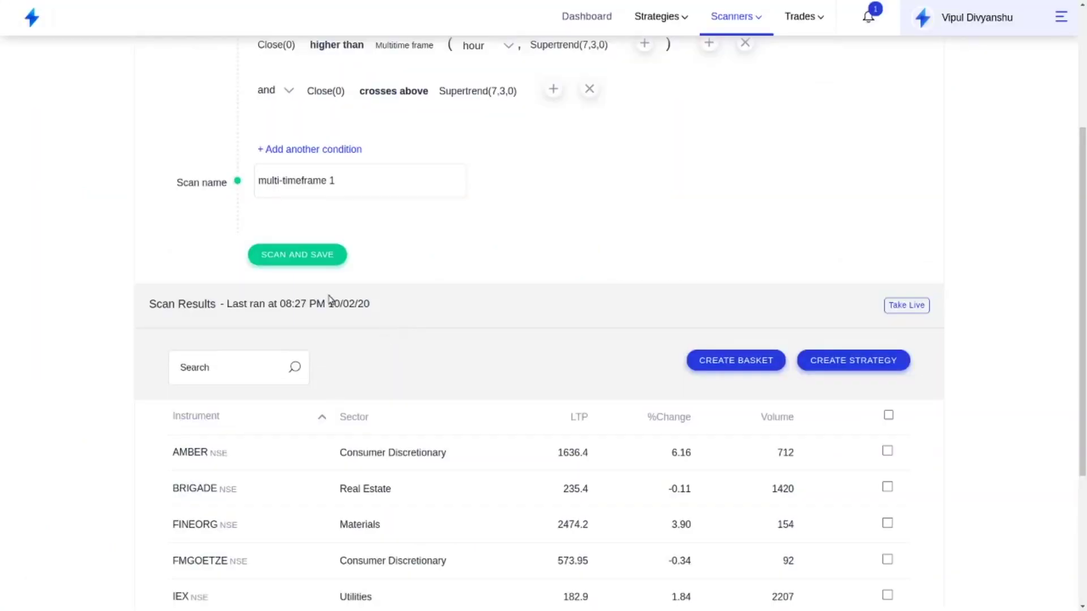
Check the second scan condition in Streak against AMBER's 1-minute chart in Kite.
{"action": "scroll", "coordinate": [331, 300], "scroll_direction": "up", "scroll_amount": 3}
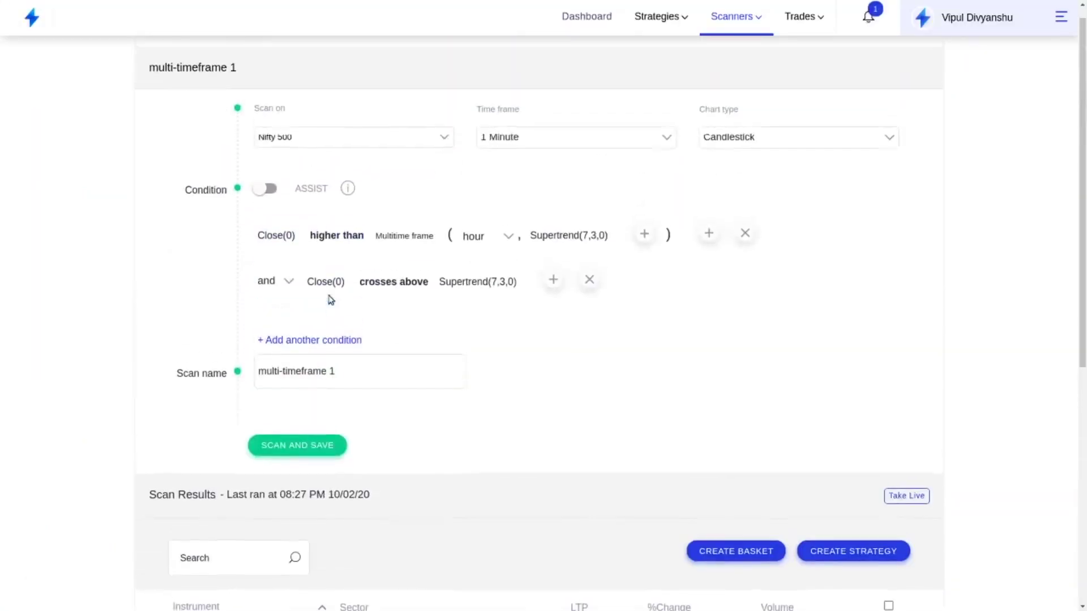
{"action": "left_click_drag", "start_coordinate": [298, 281], "coordinate": [498, 284]}
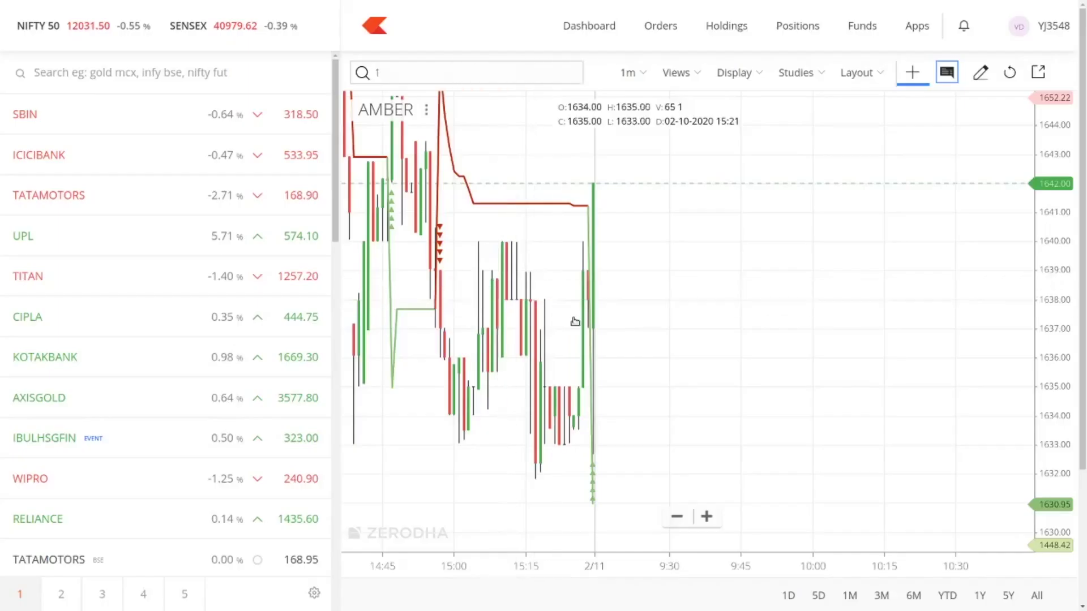
{"action": "type", "text": "1"}
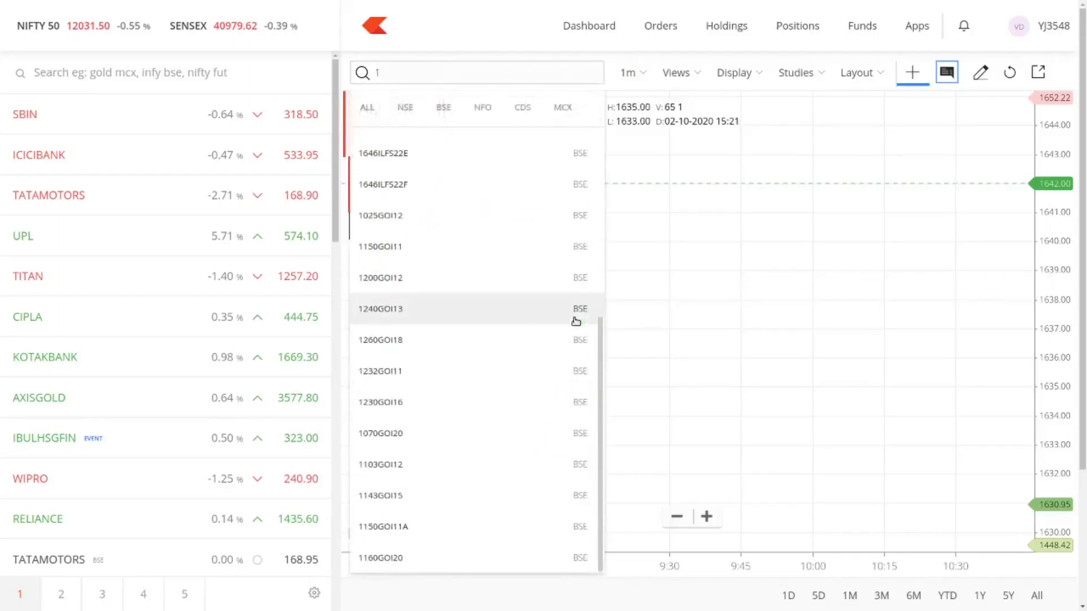
{"action": "left_click", "coordinate": [662, 315]}
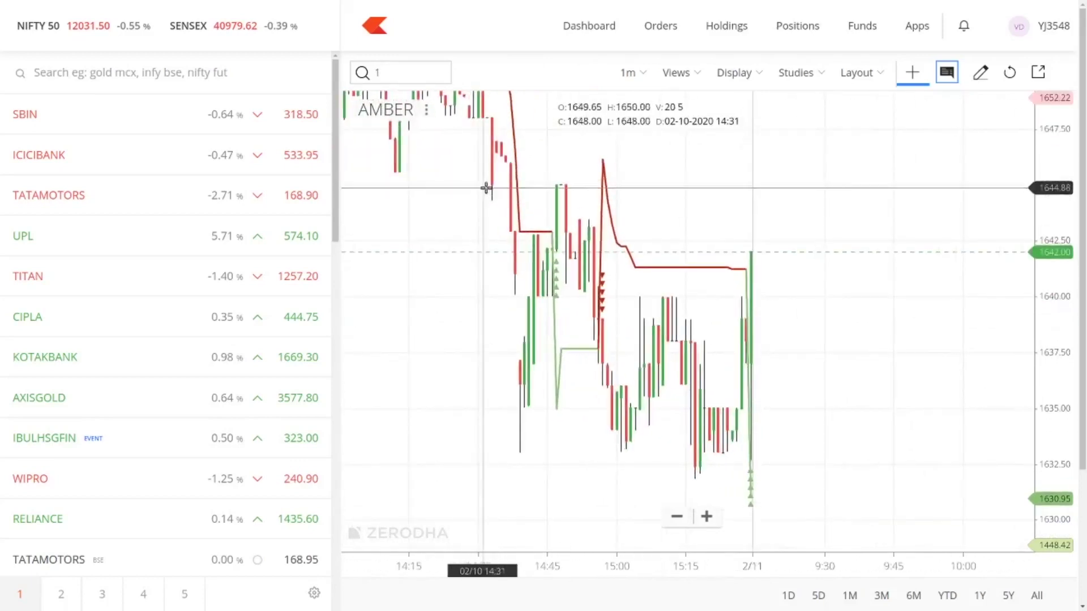
{"action": "scroll", "coordinate": [486, 188], "scroll_direction": "down", "scroll_amount": 5}
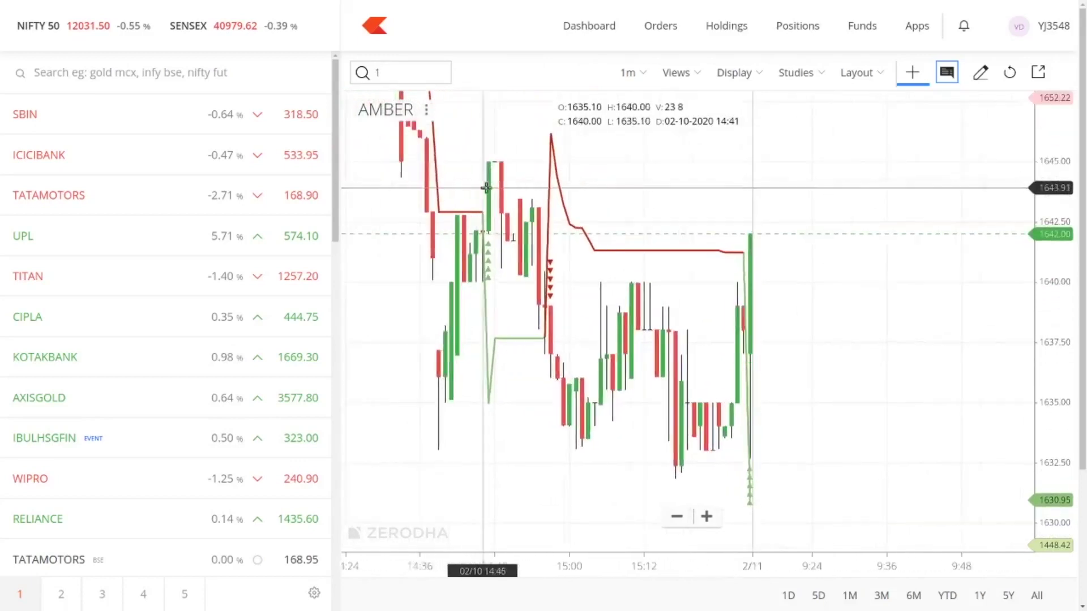
Set the AMBER chart to hourly candles and compare its price and Supertrend with the first scan condition.
{"action": "left_click", "coordinate": [629, 77]}
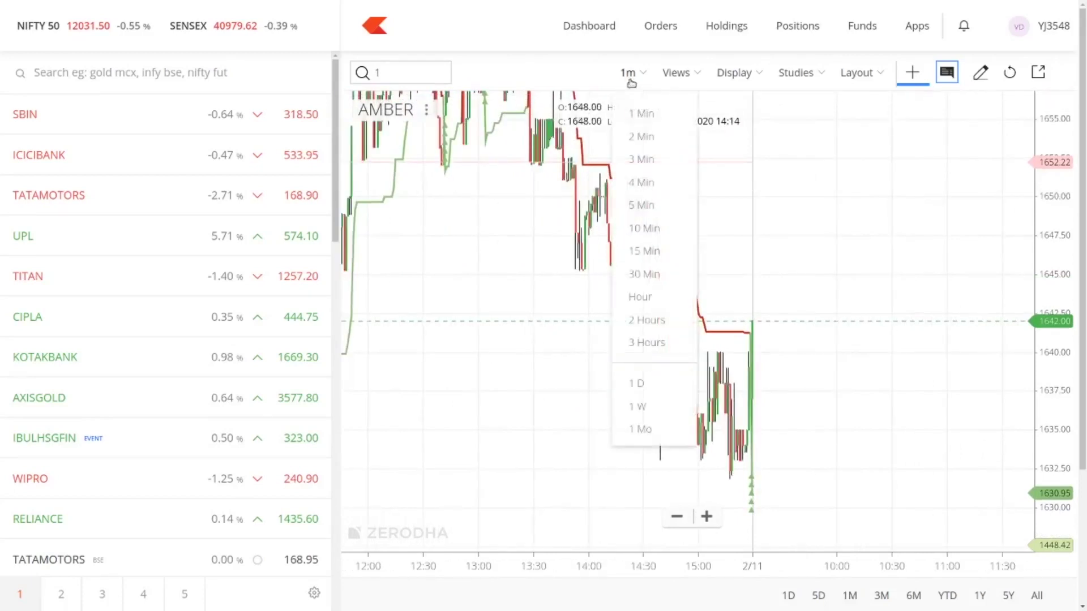
{"action": "left_click", "coordinate": [645, 306]}
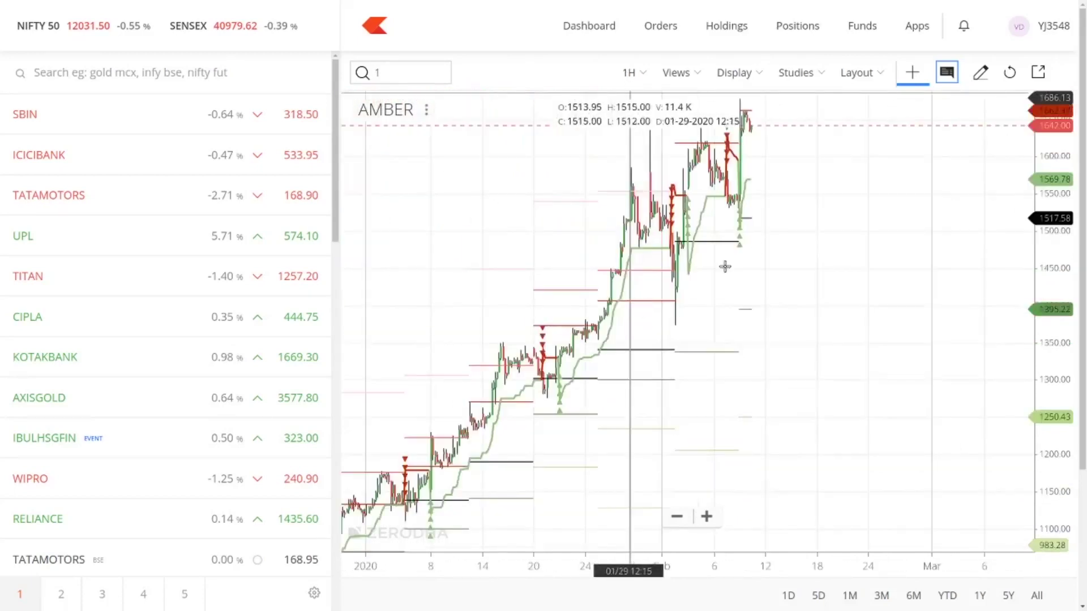
{"action": "scroll", "coordinate": [758, 246], "scroll_direction": "up", "scroll_amount": 8}
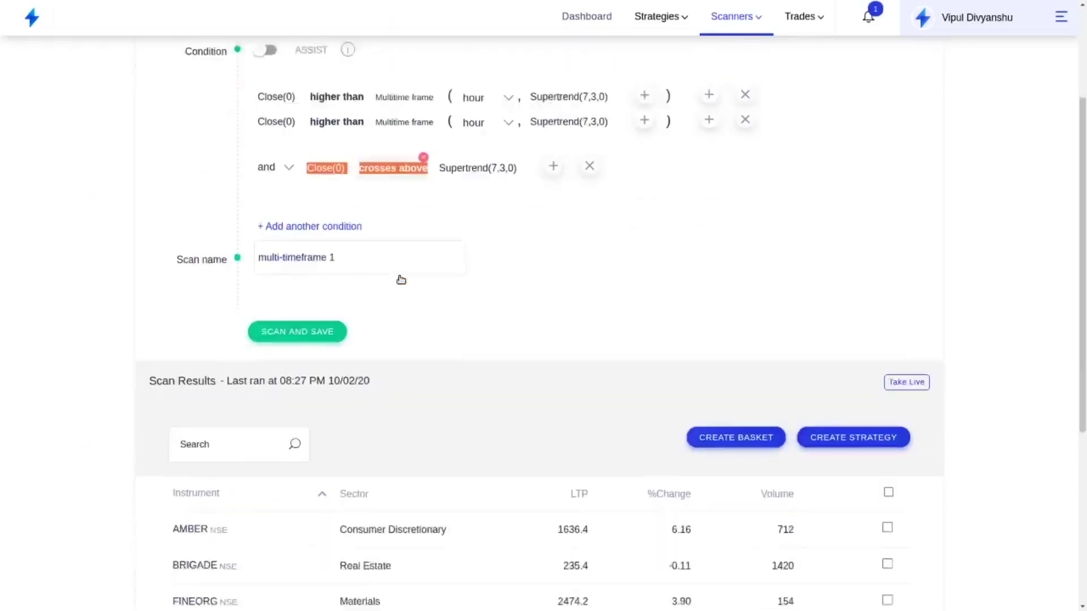
{"action": "scroll", "coordinate": [401, 280], "scroll_direction": "down", "scroll_amount": 4}
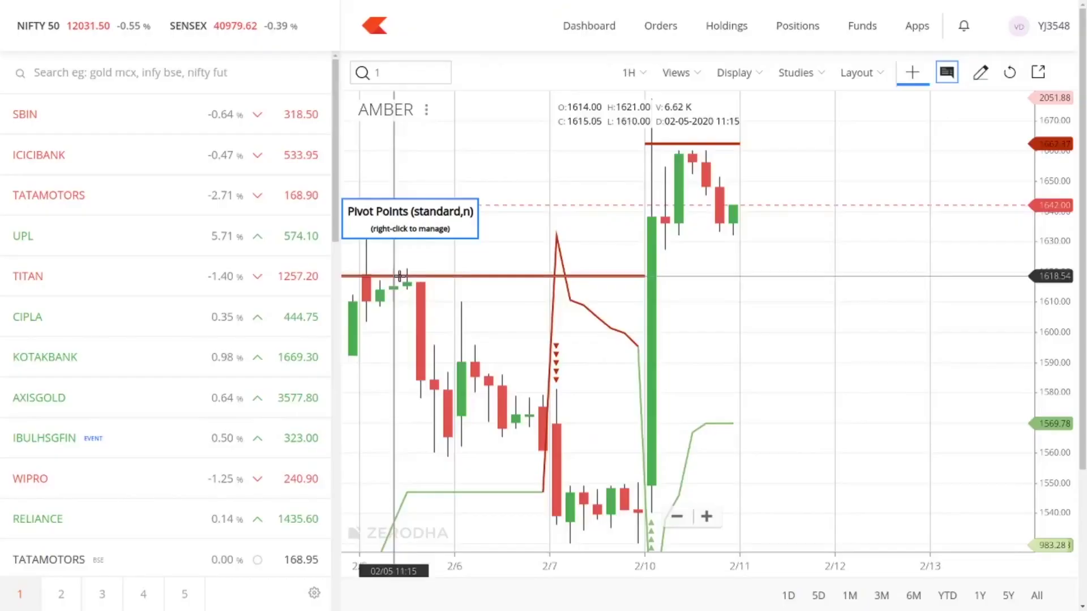
{"action": "type", "text": "2"}
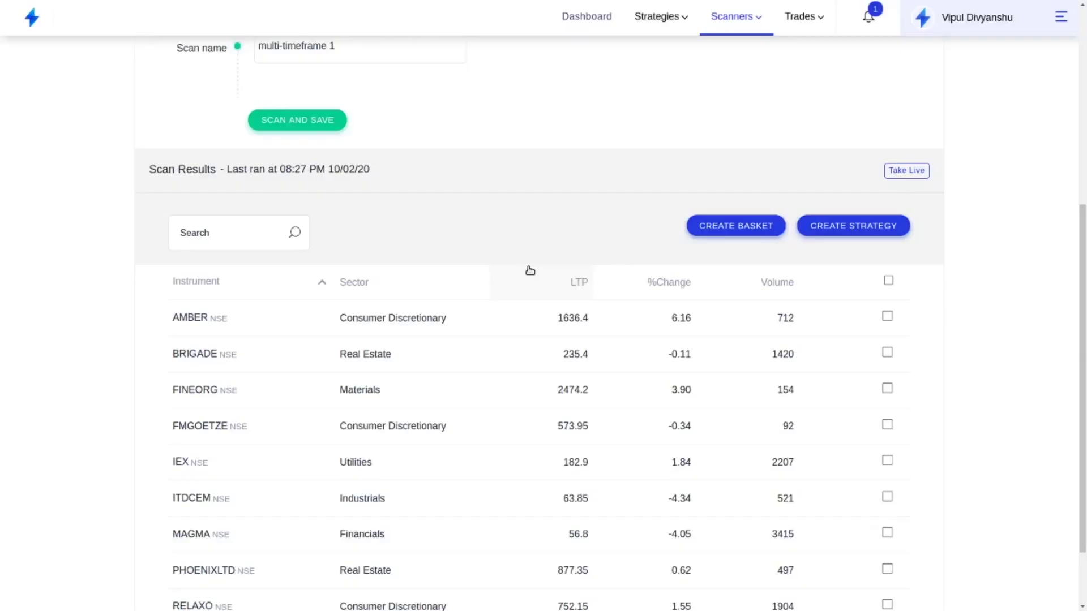
Load the NSE chart of BRIGADE from the scan results in Kite and examine its latest hourly candle.
{"action": "mouse_move", "coordinate": [398, 318]}
{"action": "scroll", "coordinate": [301, 355], "scroll_direction": "down", "scroll_amount": 1}
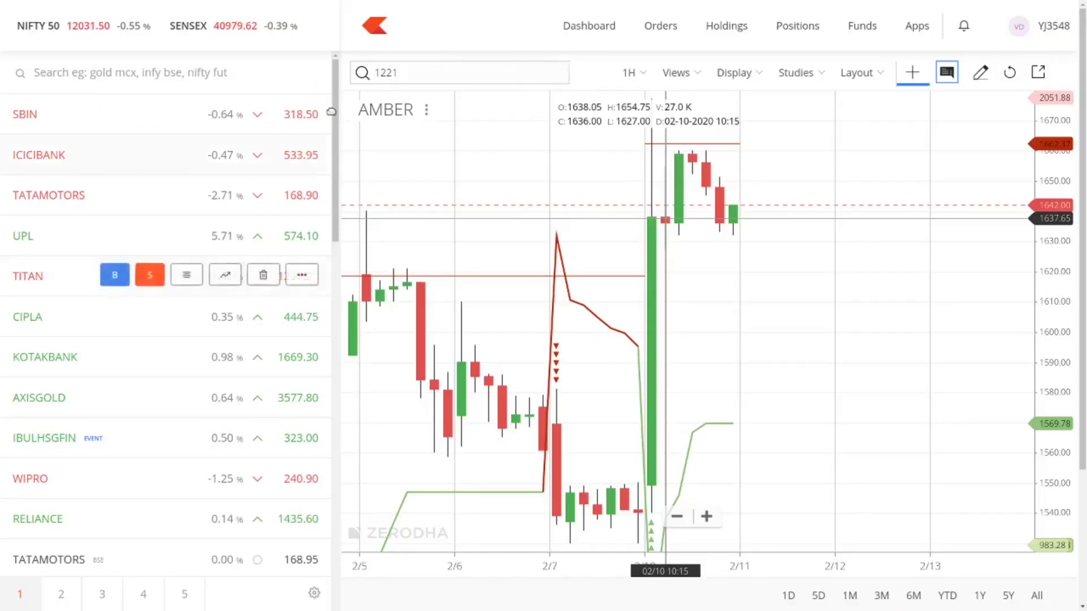
{"action": "left_click", "coordinate": [462, 80]}
{"action": "left_click", "coordinate": [438, 74]}
{"action": "type", "text": "br"}
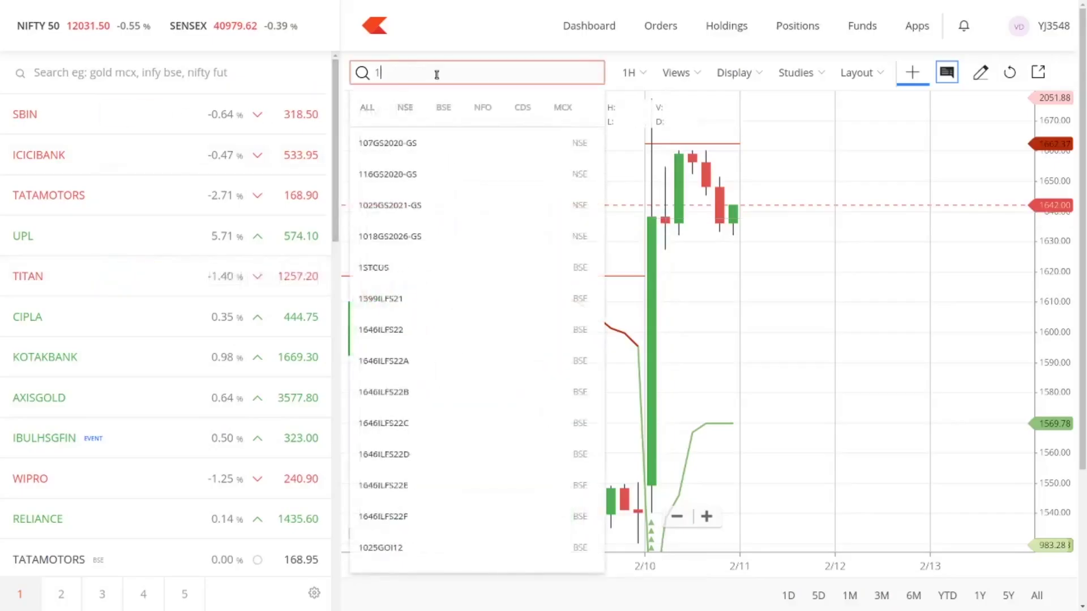
{"action": "type", "text": "ig"}
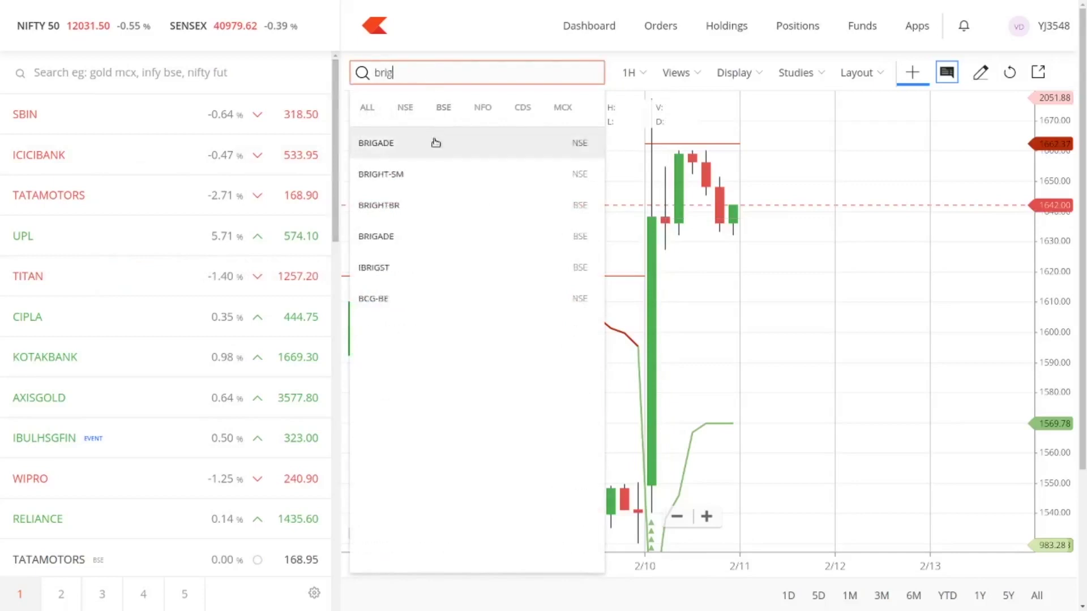
{"action": "left_click", "coordinate": [435, 143]}
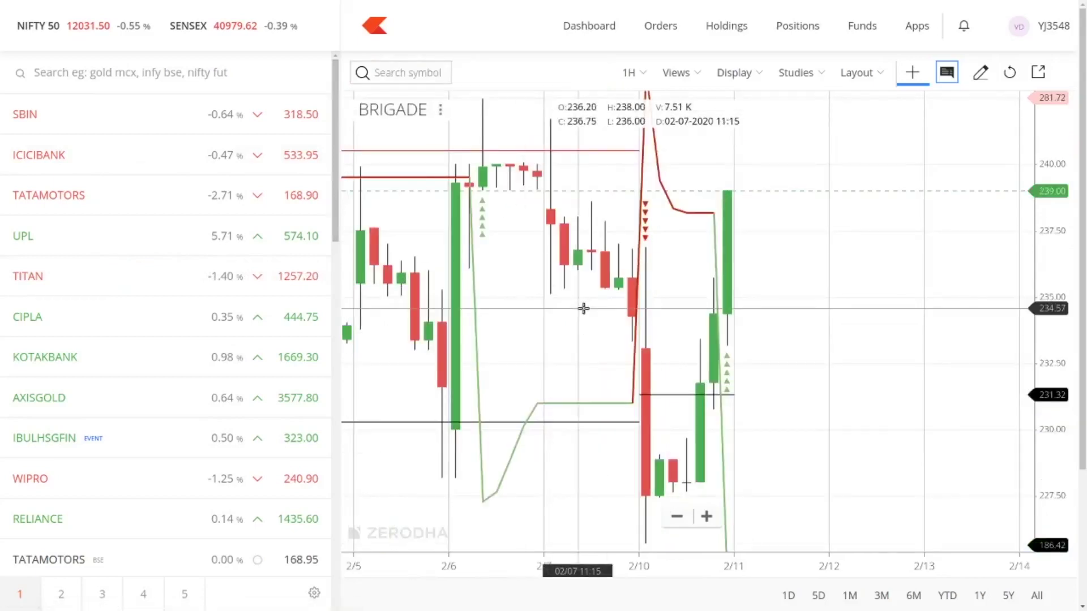
{"action": "scroll", "coordinate": [583, 309], "scroll_direction": "up", "scroll_amount": 3}
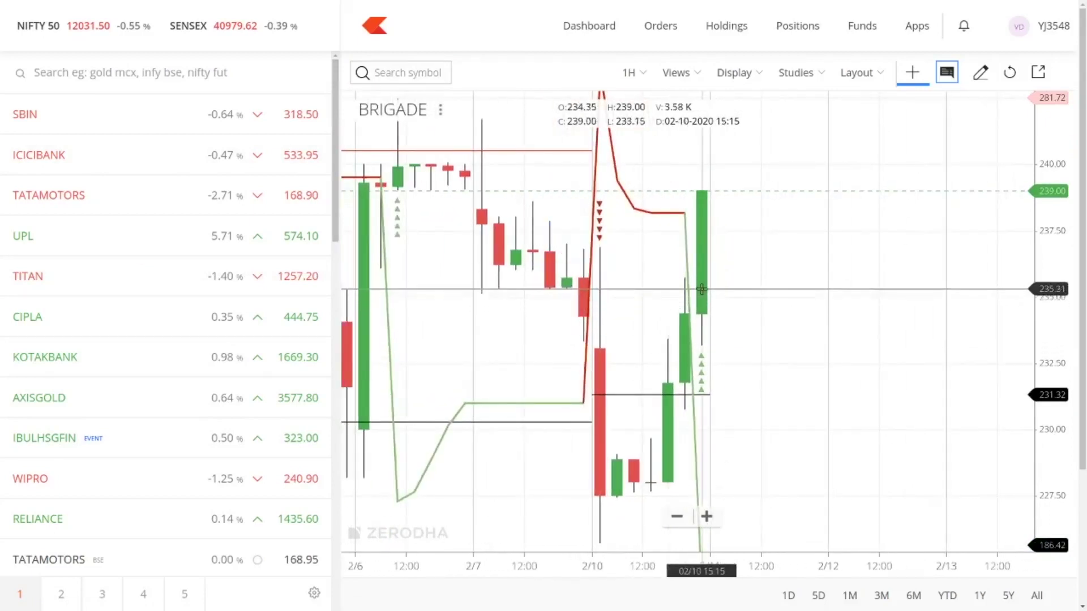
Set the BRIGADE chart to 1-minute candles and examine its latest move against the Supertrend.
{"action": "left_click", "coordinate": [630, 73]}
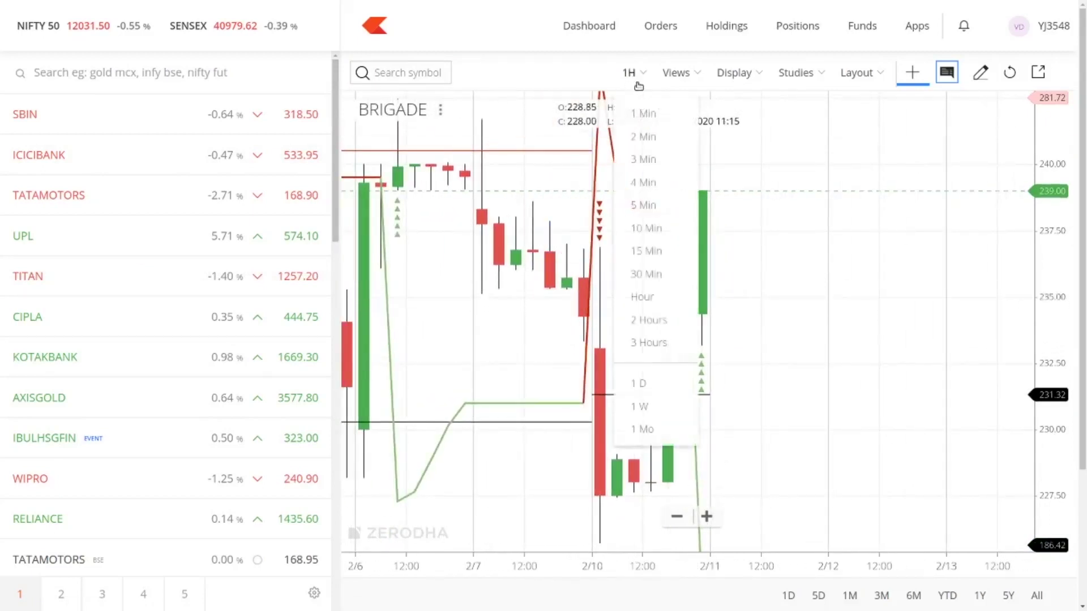
{"action": "left_click", "coordinate": [649, 114]}
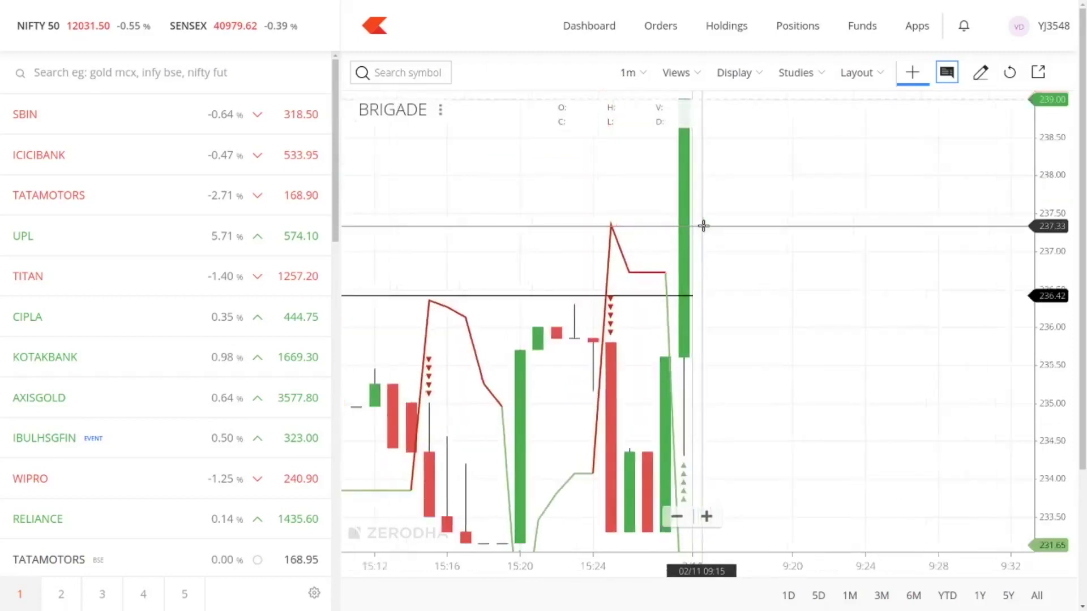
{"action": "scroll", "coordinate": [703, 226], "scroll_direction": "down", "scroll_amount": 5}
{"action": "scroll", "coordinate": [703, 226], "scroll_direction": "down", "scroll_amount": 5}
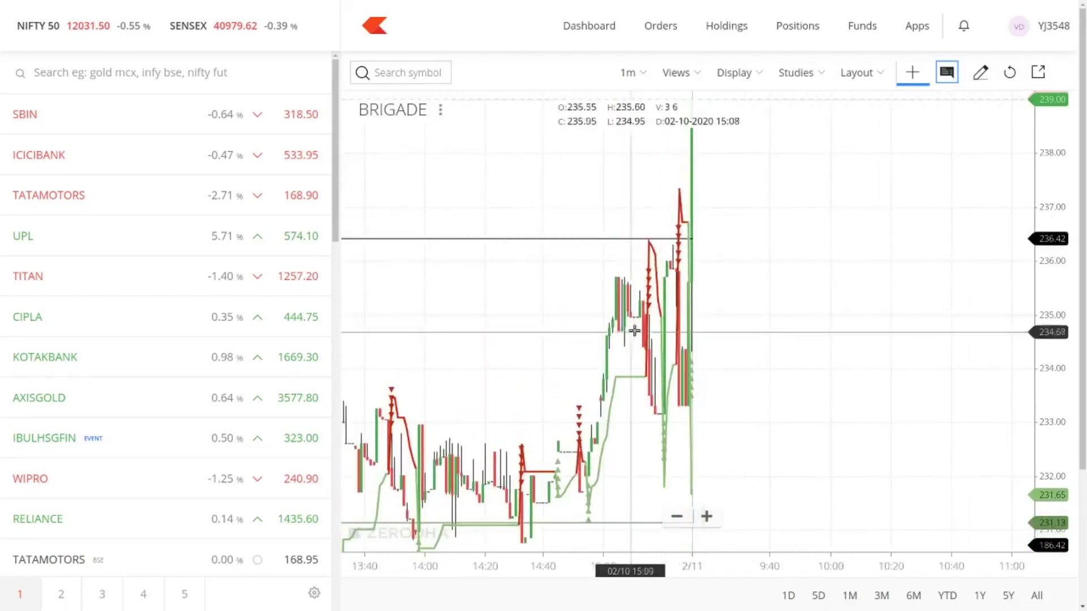
Examine BRIGADE's recent 1-minute candles in Kite, including the last candle of the session, against the Supertrend.
{"action": "scroll", "coordinate": [634, 331], "scroll_direction": "down", "scroll_amount": 5}
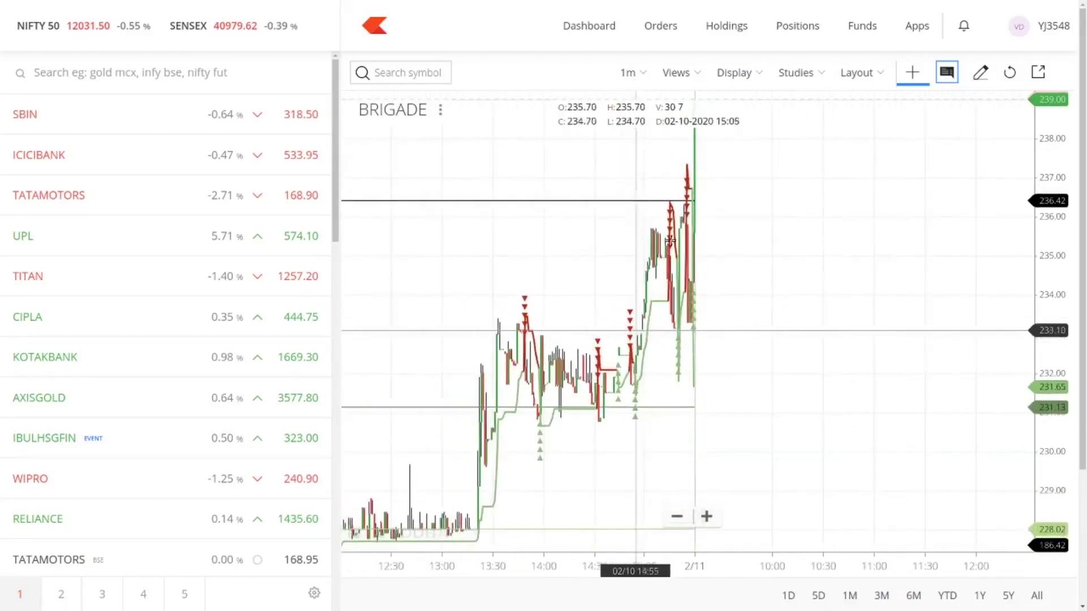
{"action": "scroll", "coordinate": [691, 198], "scroll_direction": "up", "scroll_amount": 5}
{"action": "scroll", "coordinate": [692, 197], "scroll_direction": "up", "scroll_amount": 3}
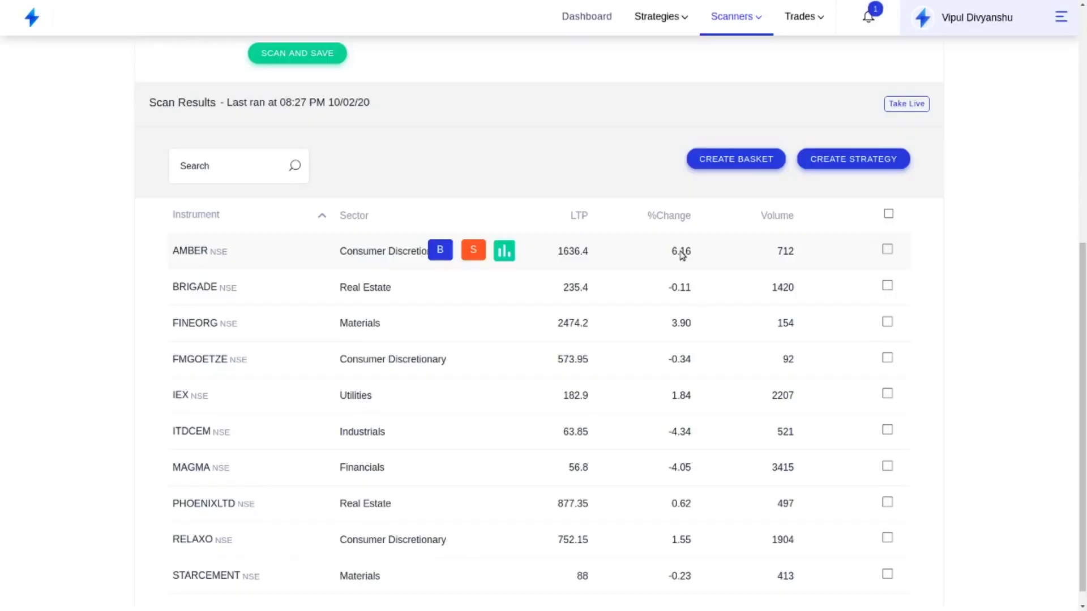
Switch to Streak and take the multi-timeframe 1 scan live with an alert frequency of 1 Minute.
{"action": "scroll", "coordinate": [380, 320], "scroll_direction": "up", "scroll_amount": 7}
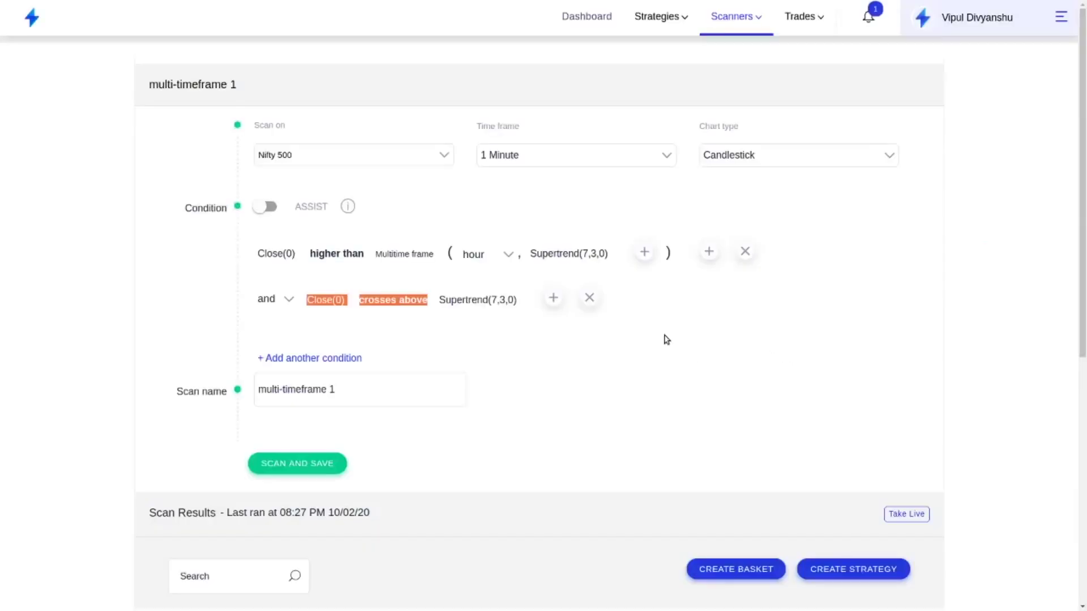
{"action": "left_click", "coordinate": [911, 512]}
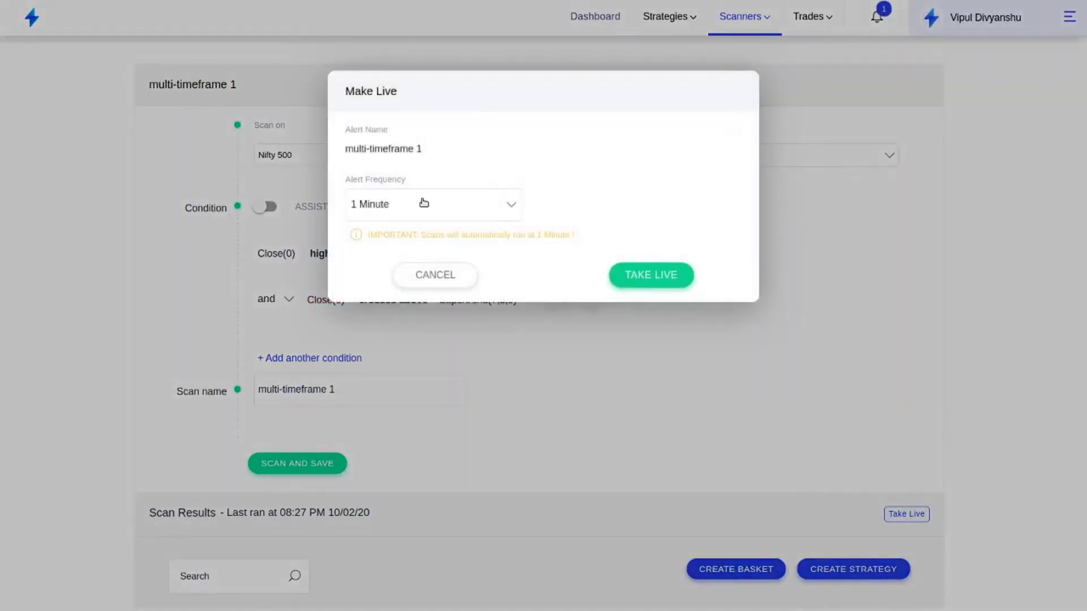
{"action": "left_click", "coordinate": [638, 277]}
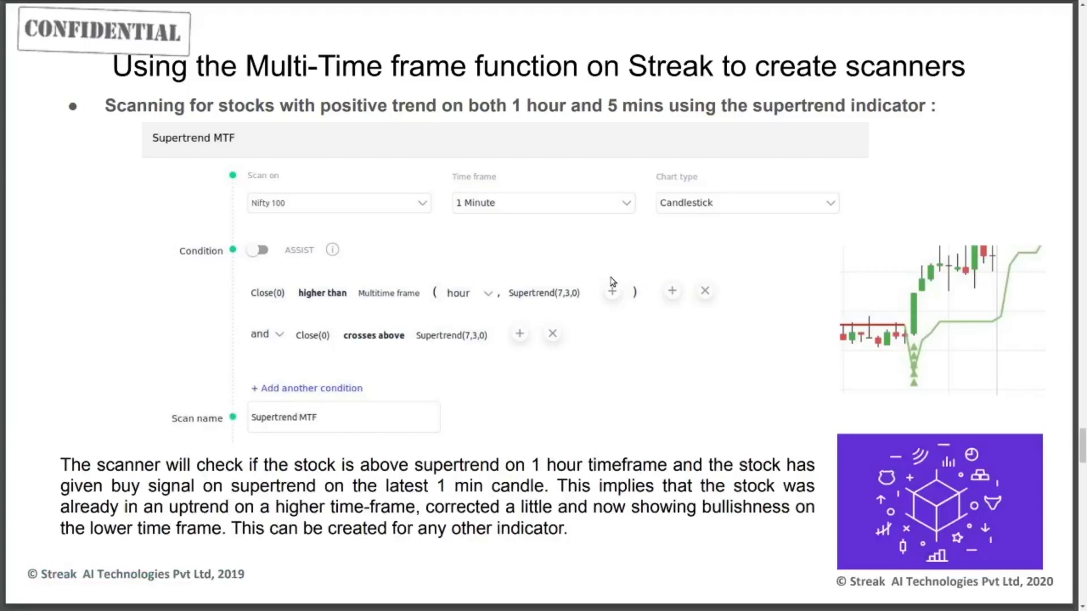
Go to the PDF slide on combining multi time-frame, trend and candlestick patterns and read its scanner description.
{"action": "key", "text": "Right"}
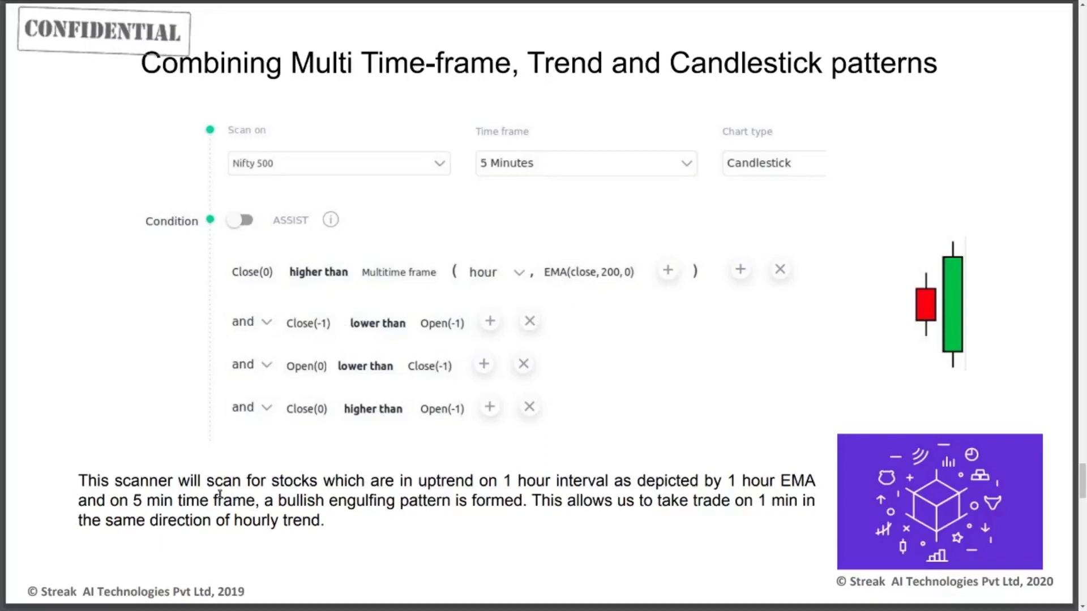
{"action": "left_click_drag", "start_coordinate": [406, 482], "coordinate": [611, 481]}
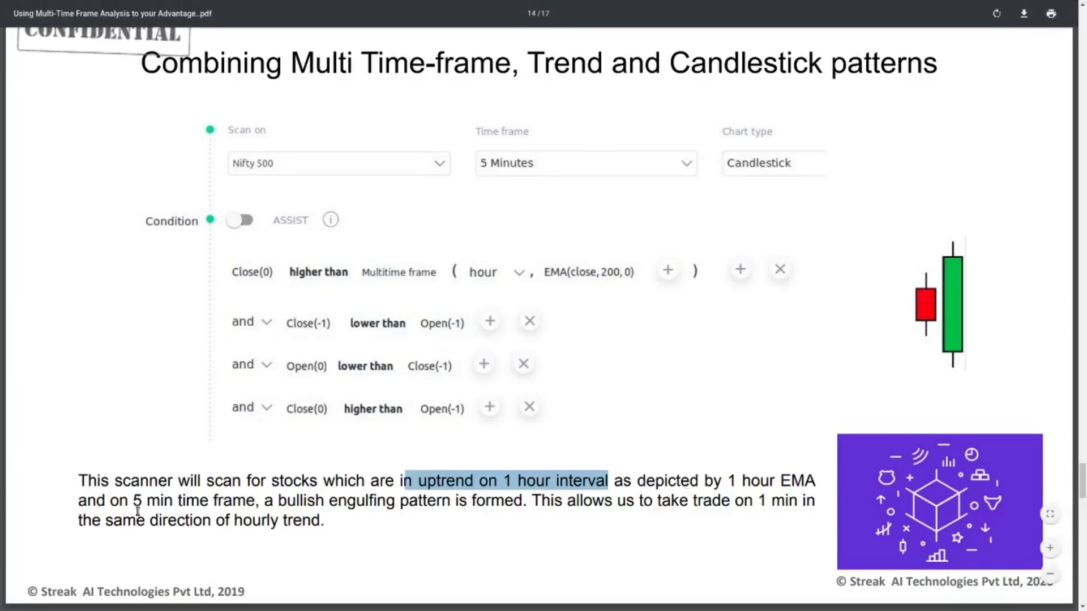
{"action": "left_click_drag", "start_coordinate": [133, 501], "coordinate": [498, 503]}
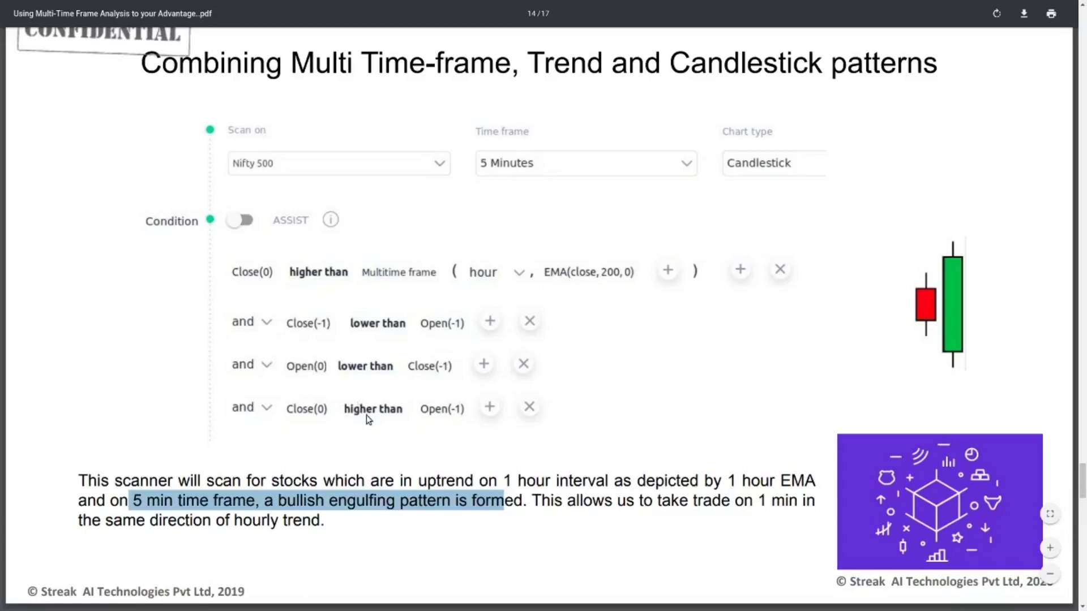
{"action": "left_click", "coordinate": [528, 507]}
{"action": "left_click_drag", "start_coordinate": [529, 504], "coordinate": [651, 502]}
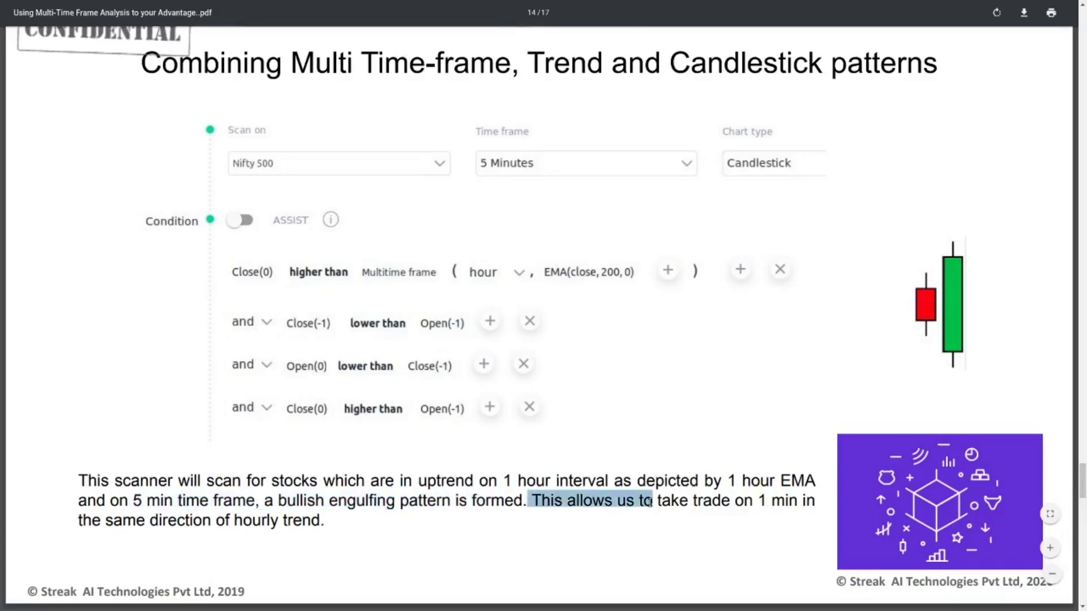
{"action": "left_click", "coordinate": [406, 519]}
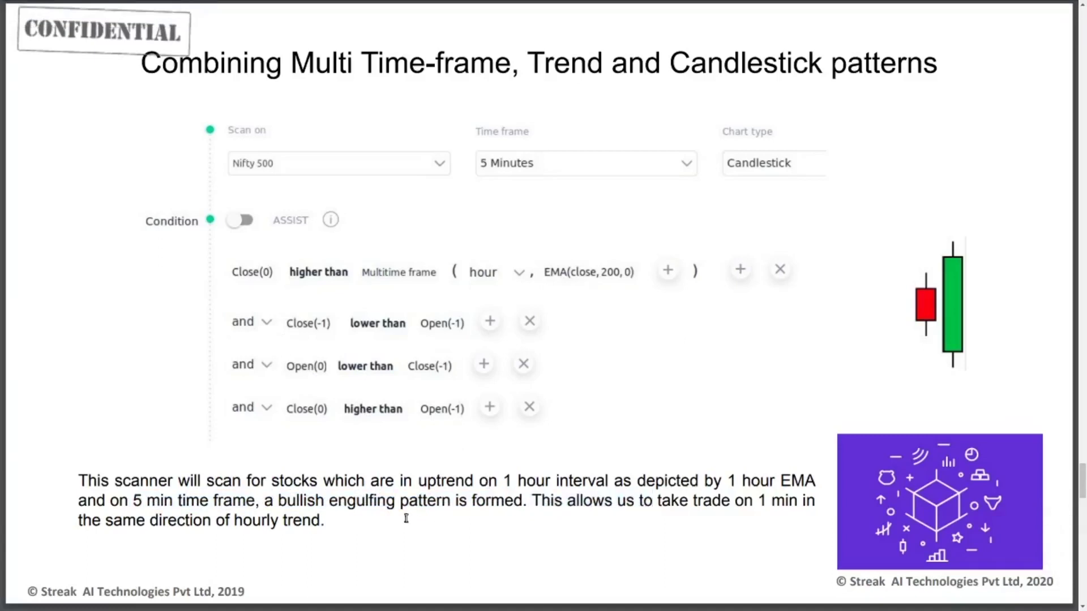
Switch back to Streak and open the Mtf scan from the saved scans for editing.
{"action": "key", "text": "alt+Tab"}
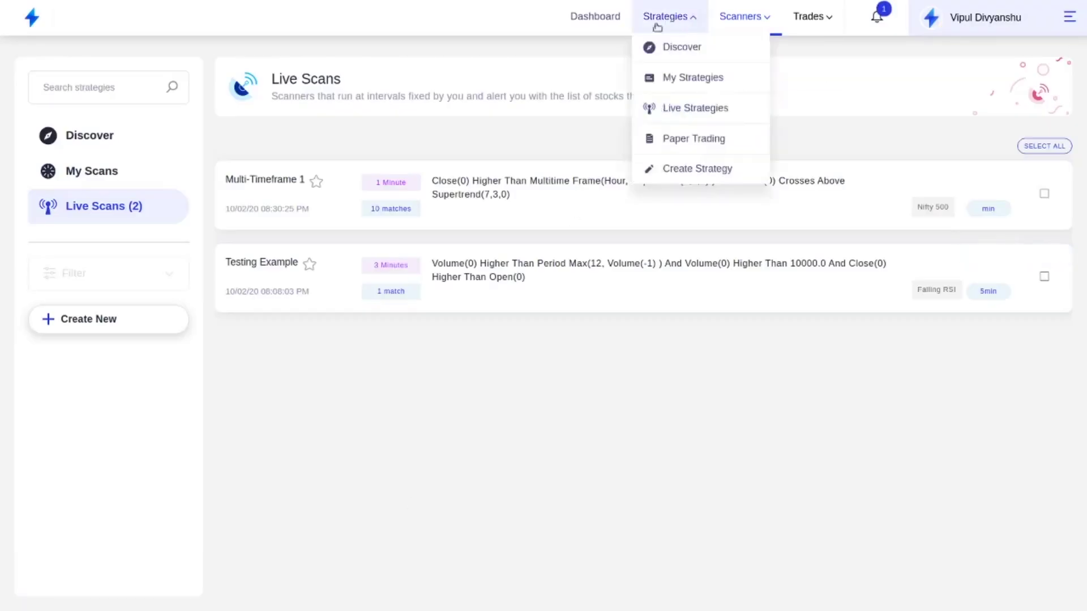
{"action": "left_click", "coordinate": [141, 168]}
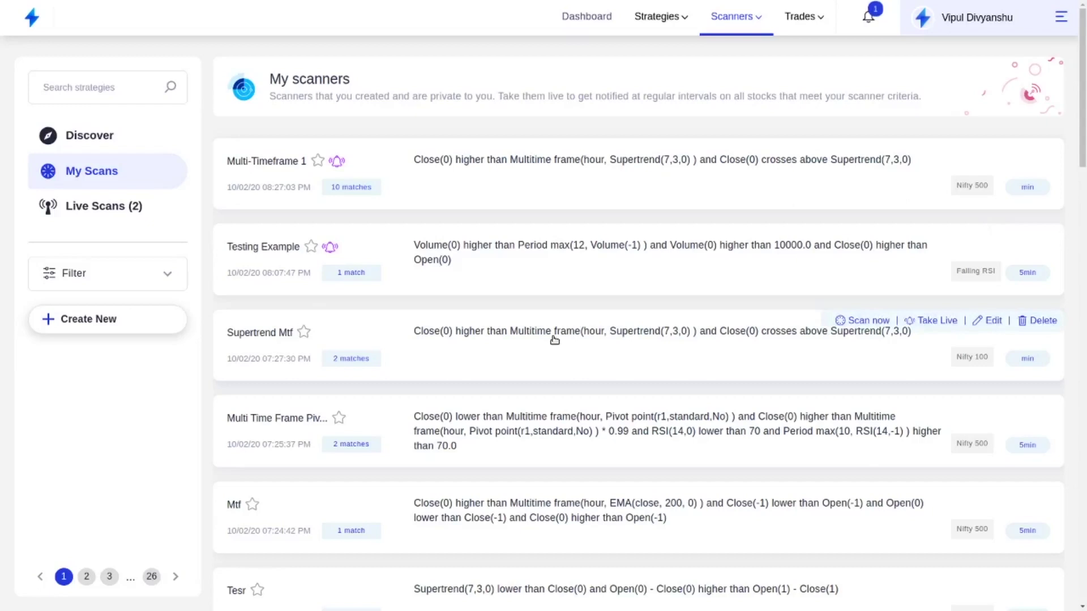
{"action": "scroll", "coordinate": [555, 339], "scroll_direction": "down", "scroll_amount": 1}
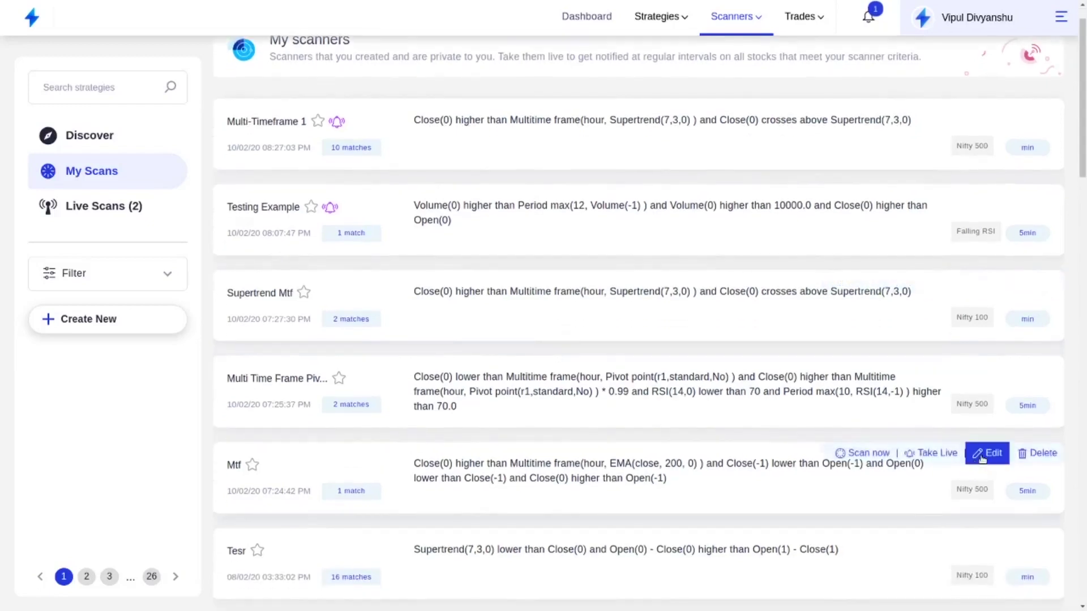
{"action": "left_click", "coordinate": [983, 458]}
Review the MTF scan's hourly EMA and engulfing-pattern conditions, and run and save the scan.
{"action": "mouse_move", "coordinate": [363, 247]}
{"action": "left_click_drag", "start_coordinate": [250, 257], "coordinate": [574, 253]}
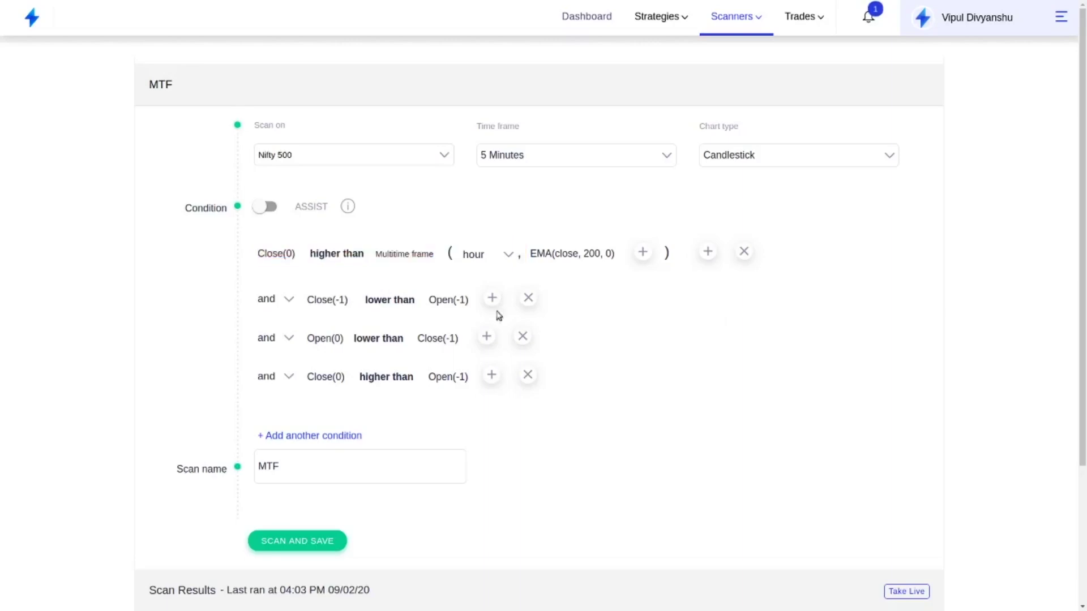
{"action": "mouse_move", "coordinate": [323, 308]}
{"action": "mouse_move", "coordinate": [339, 388]}
{"action": "scroll", "coordinate": [339, 389], "scroll_direction": "down", "scroll_amount": 3}
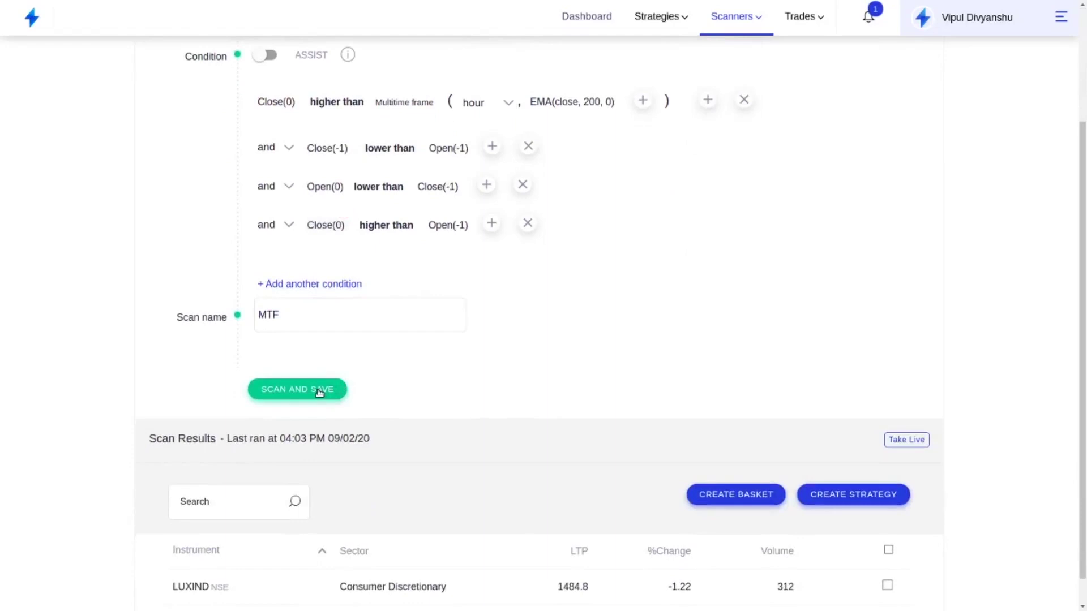
{"action": "left_click", "coordinate": [319, 391]}
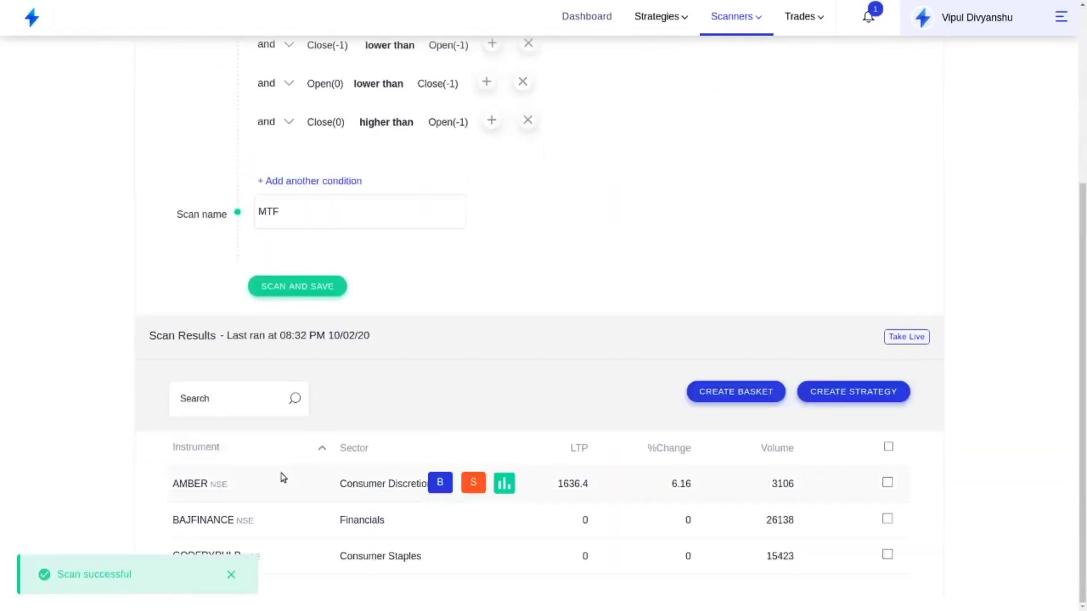
{"action": "left_click", "coordinate": [231, 575]}
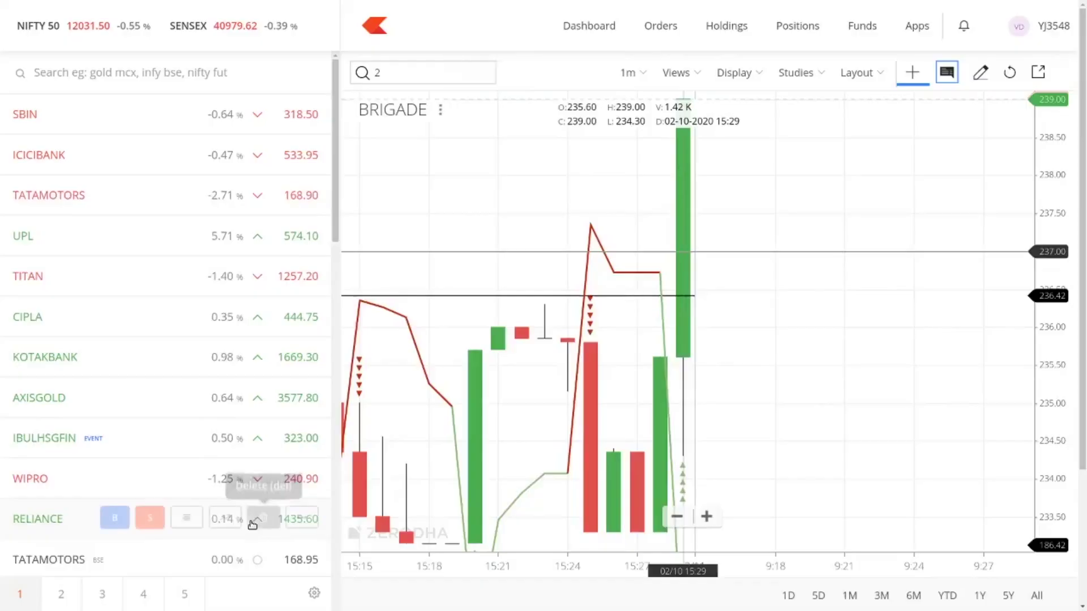
Switch to Kite and load the NSE chart of BAJFINANCE by searching for "bajfin".
{"action": "left_click", "coordinate": [419, 74]}
{"action": "key", "text": "BackSpace"}
{"action": "type", "text": "baja"}
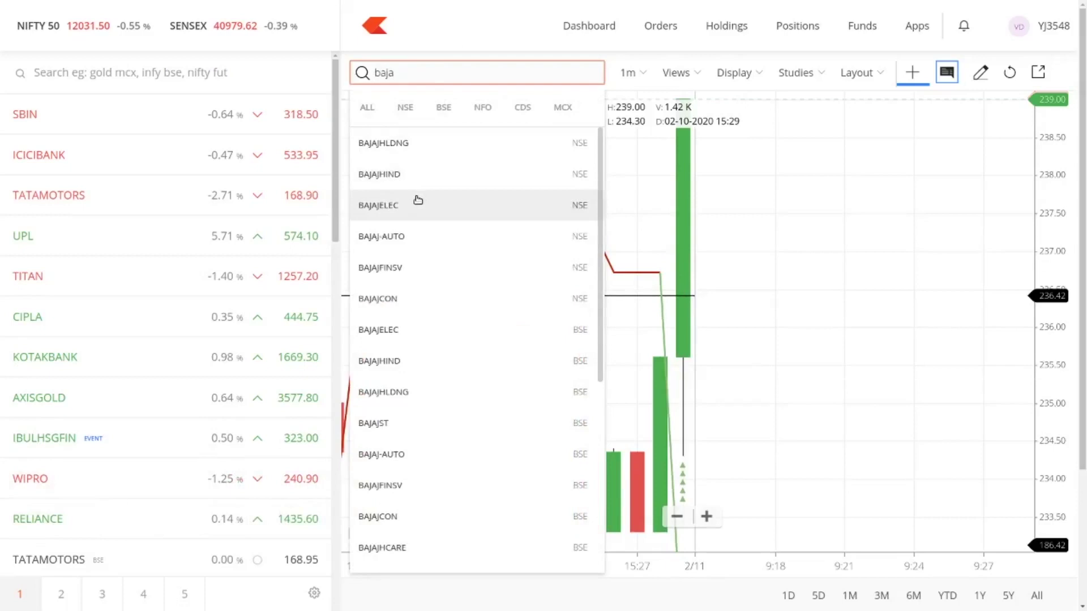
{"action": "type", "text": "fin"}
{"action": "key", "text": "BackSpace"}
{"action": "key", "text": "BackSpace"}
{"action": "key", "text": "BackSpace"}
{"action": "type", "text": "fin"}
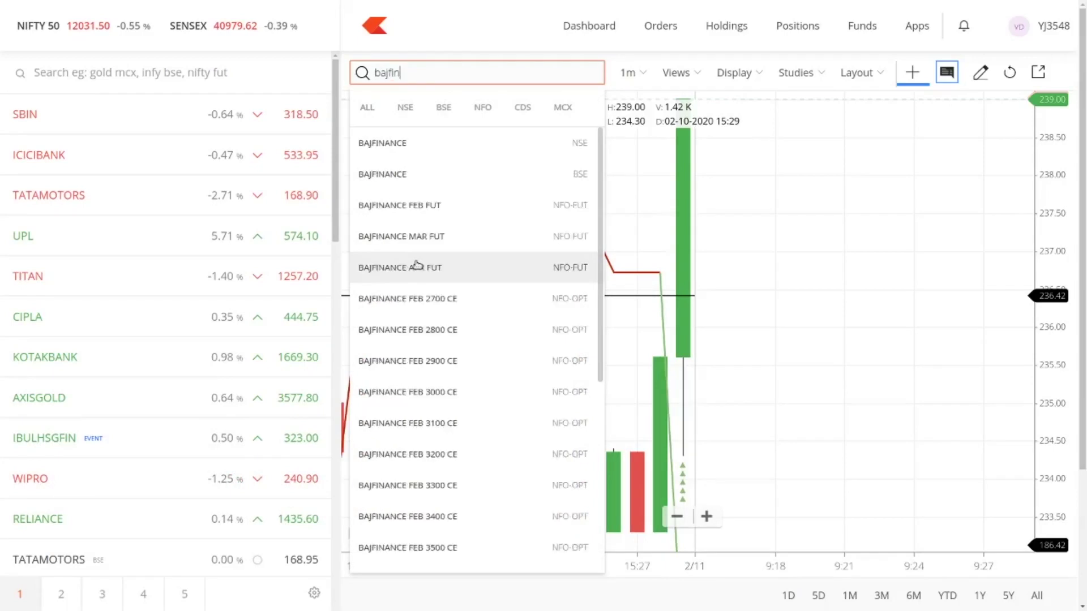
{"action": "left_click", "coordinate": [419, 155]}
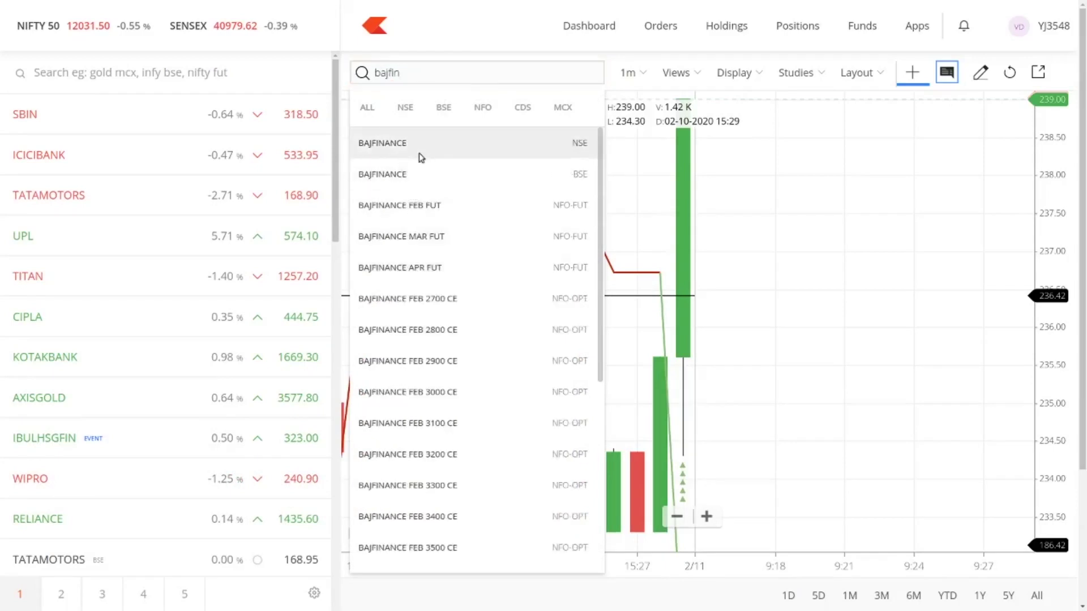
Set the BAJFINANCE chart to 5-minute candles and examine the last two candles for a bullish engulfing pattern.
{"action": "left_click", "coordinate": [628, 73]}
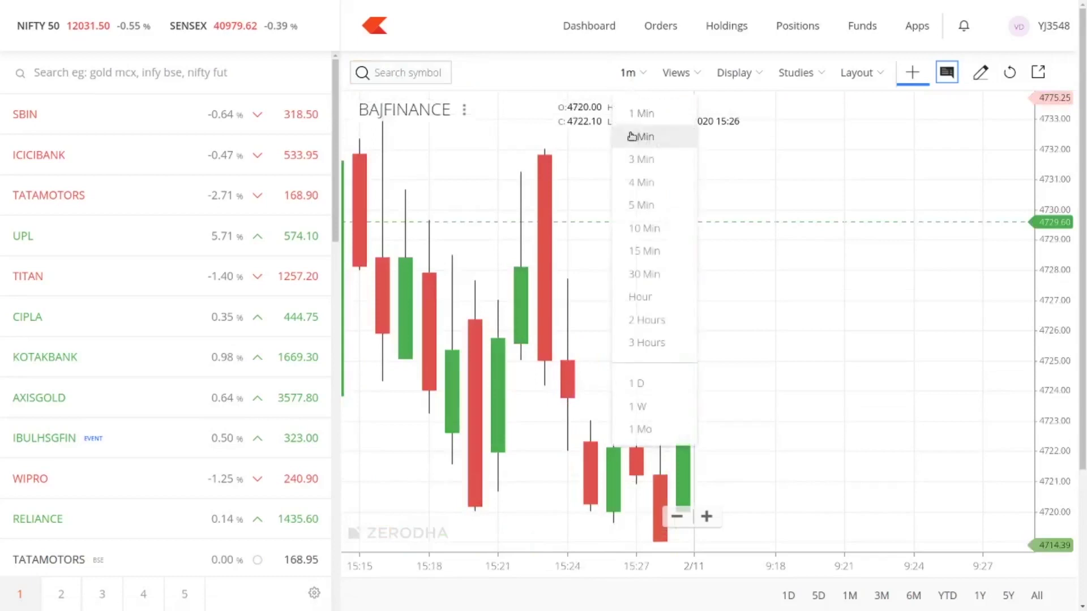
{"action": "left_click", "coordinate": [645, 210]}
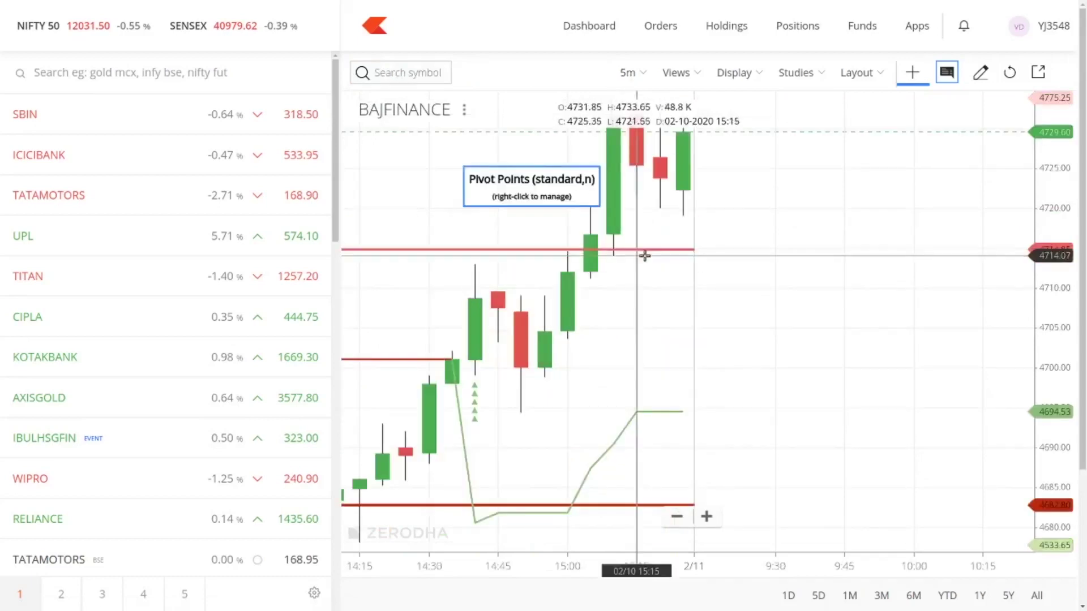
{"action": "scroll", "coordinate": [642, 255], "scroll_direction": "up", "scroll_amount": 3}
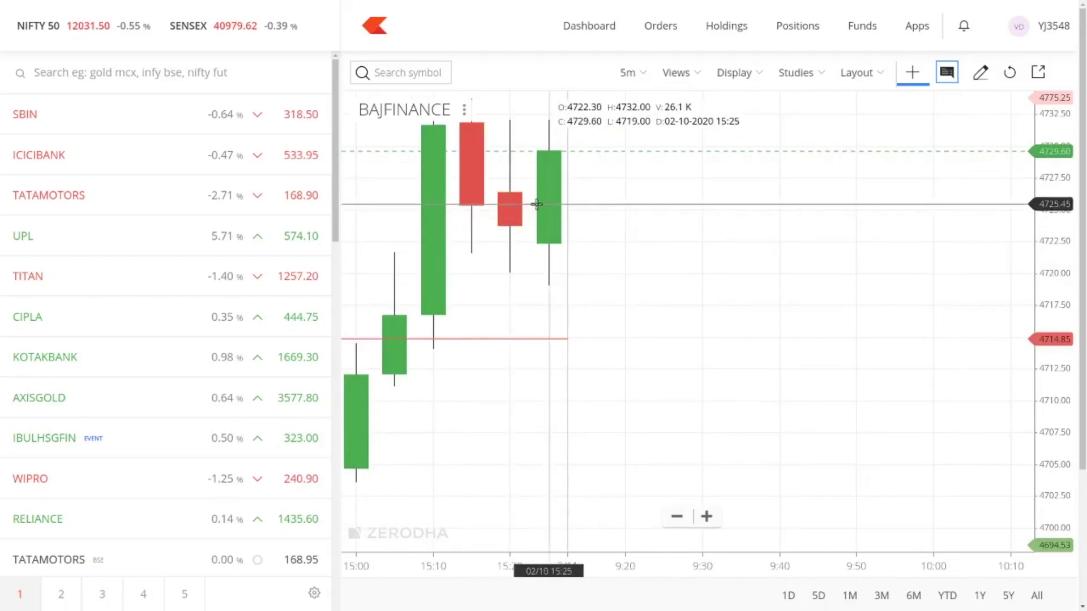
Set the BAJFINANCE chart to hourly candles and choose the Moving Average study for it.
{"action": "left_click", "coordinate": [644, 74]}
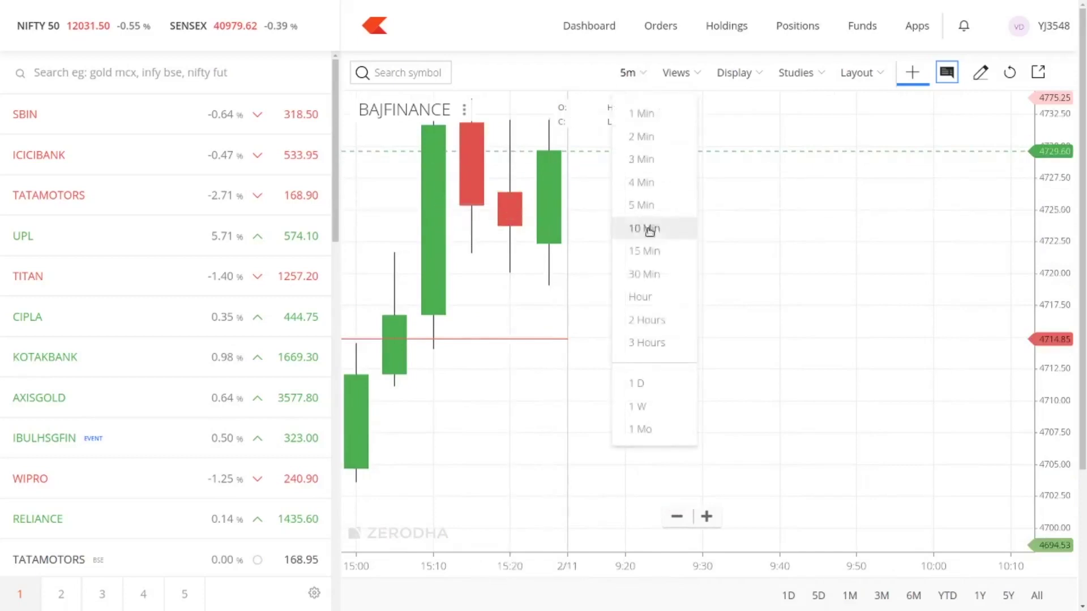
{"action": "left_click", "coordinate": [651, 297]}
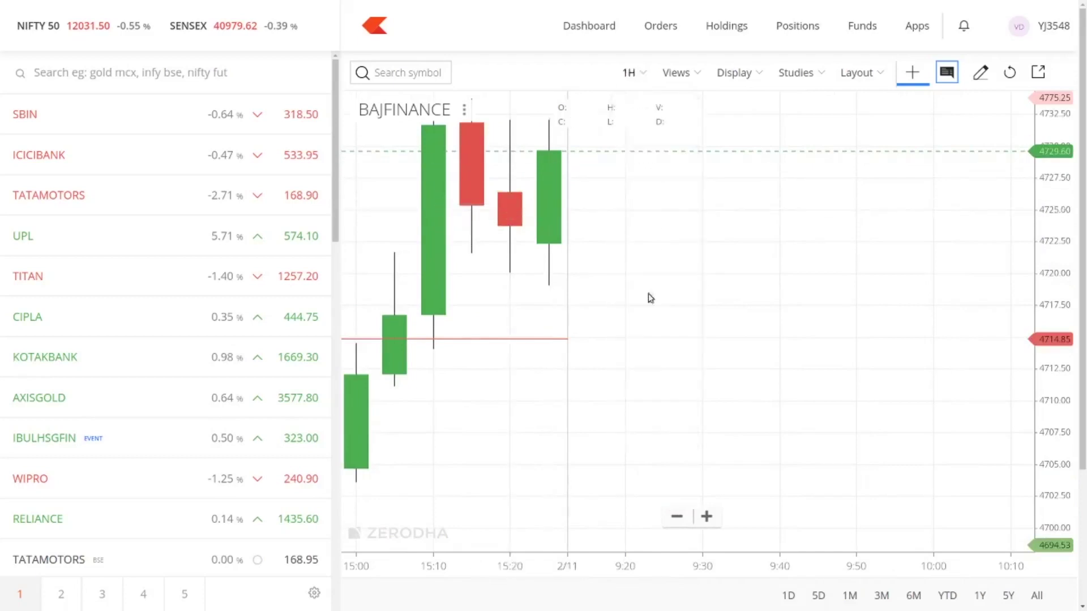
{"action": "left_click", "coordinate": [799, 72]}
{"action": "type", "text": "sup"}
{"action": "key", "text": "BackSpace"}
{"action": "key", "text": "BackSpace"}
{"action": "key", "text": "BackSpace"}
{"action": "type", "text": "mov"}
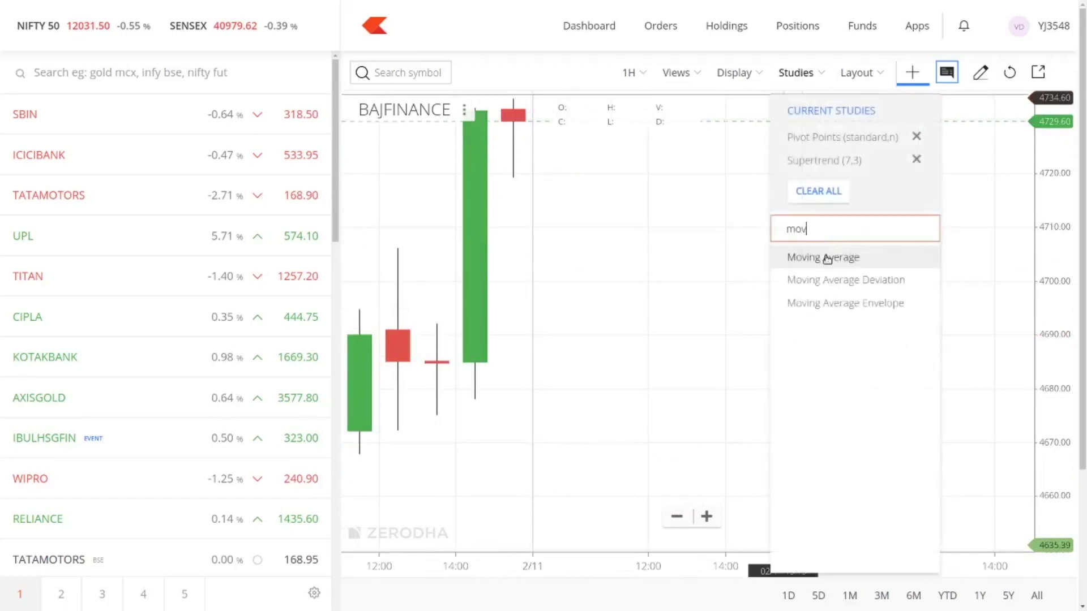
{"action": "left_click", "coordinate": [828, 259]}
Configure the Moving Average study with period 200 and type exponential, and apply it to the chart.
{"action": "double_click", "coordinate": [741, 230]}
{"action": "type", "text": "200"}
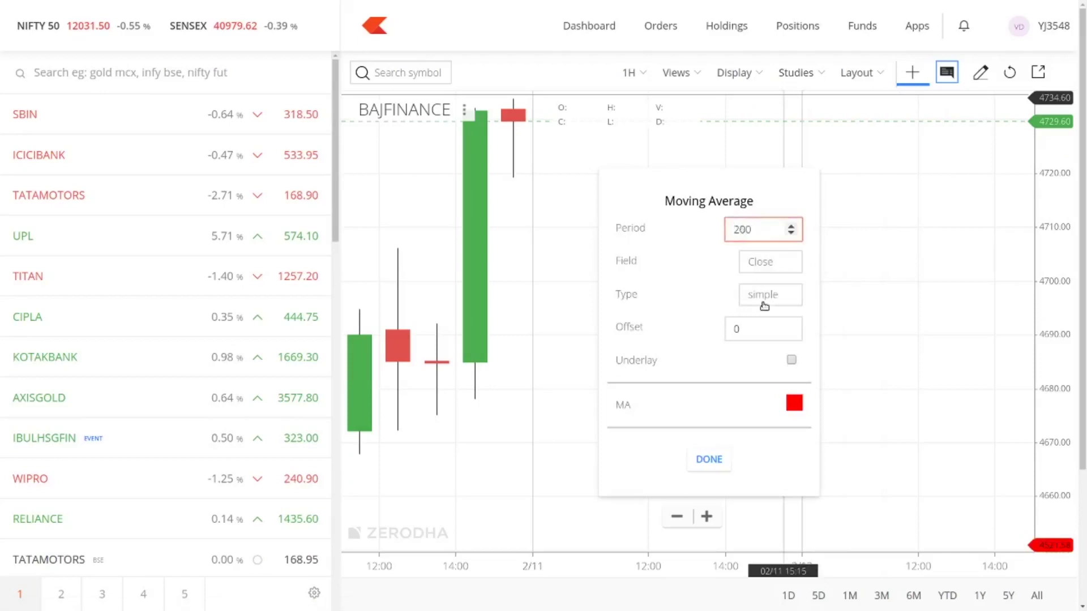
{"action": "left_click", "coordinate": [762, 302]}
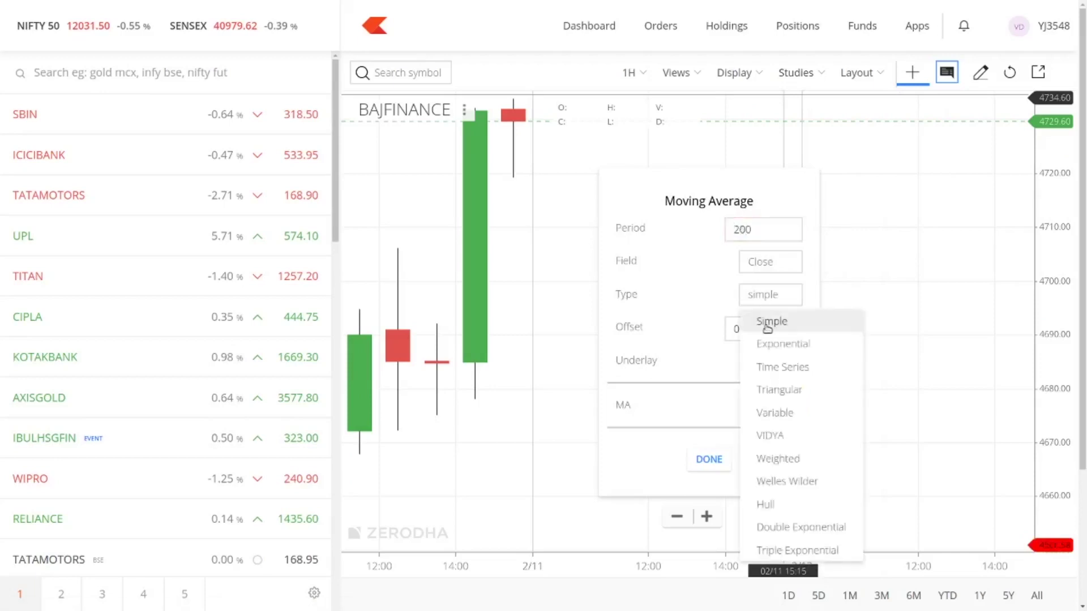
{"action": "left_click", "coordinate": [773, 344]}
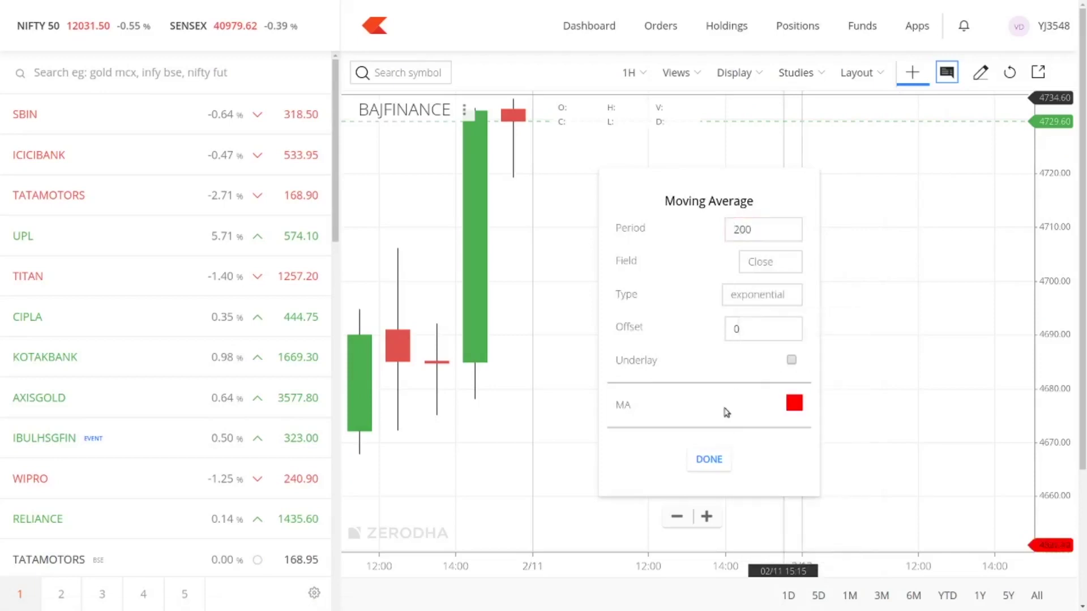
{"action": "left_click", "coordinate": [710, 456]}
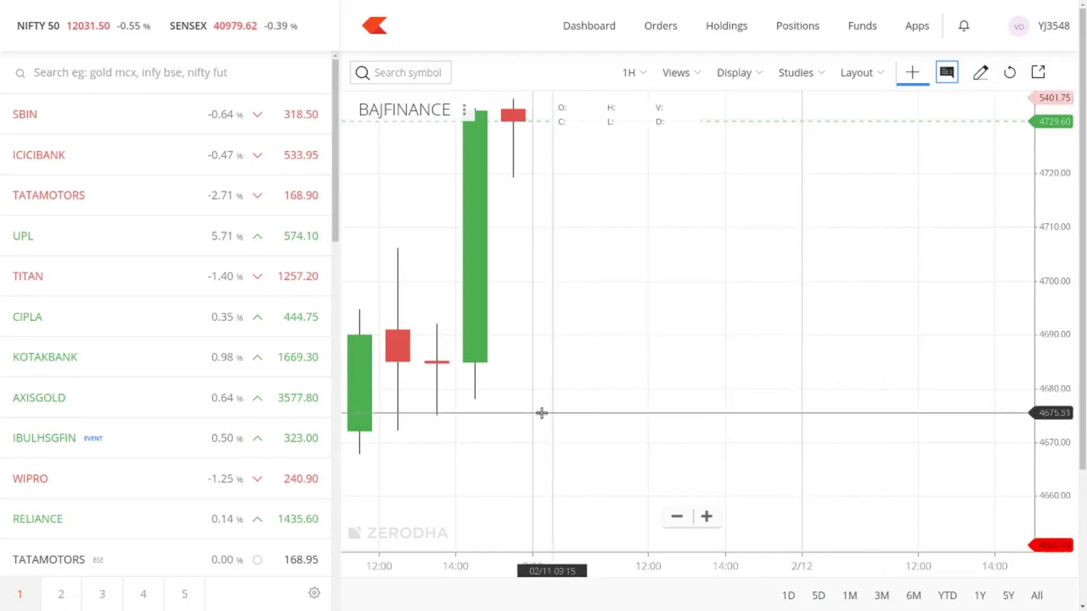
Compare BAJFINANCE's latest hourly candles with the 200-period exponential moving average.
{"action": "scroll", "coordinate": [538, 405], "scroll_direction": "up", "scroll_amount": 2}
{"action": "scroll", "coordinate": [536, 398], "scroll_direction": "down", "scroll_amount": 6}
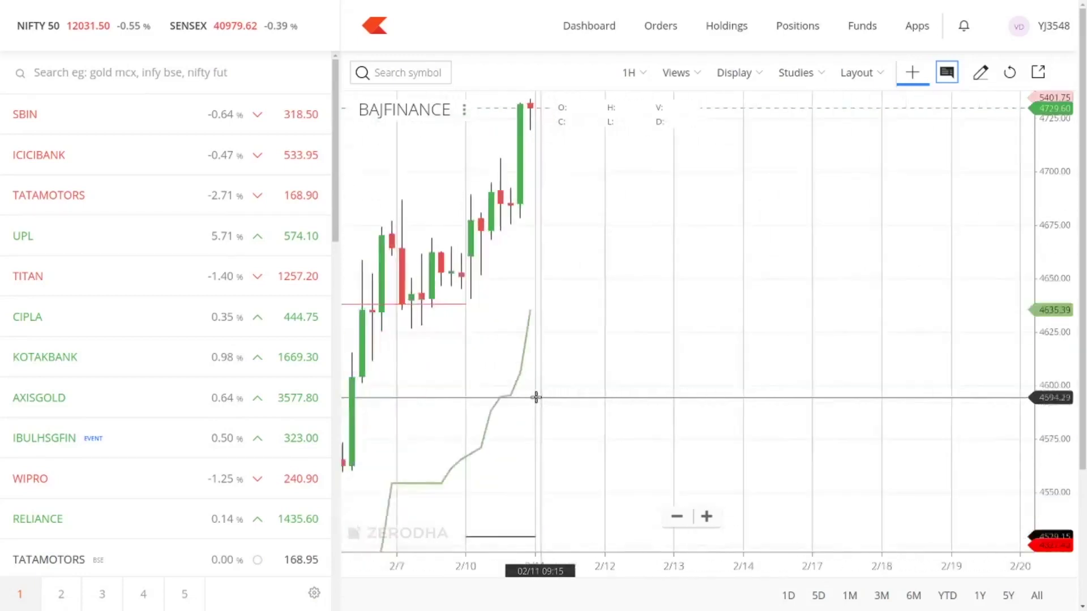
{"action": "scroll", "coordinate": [536, 398], "scroll_direction": "down", "scroll_amount": 5}
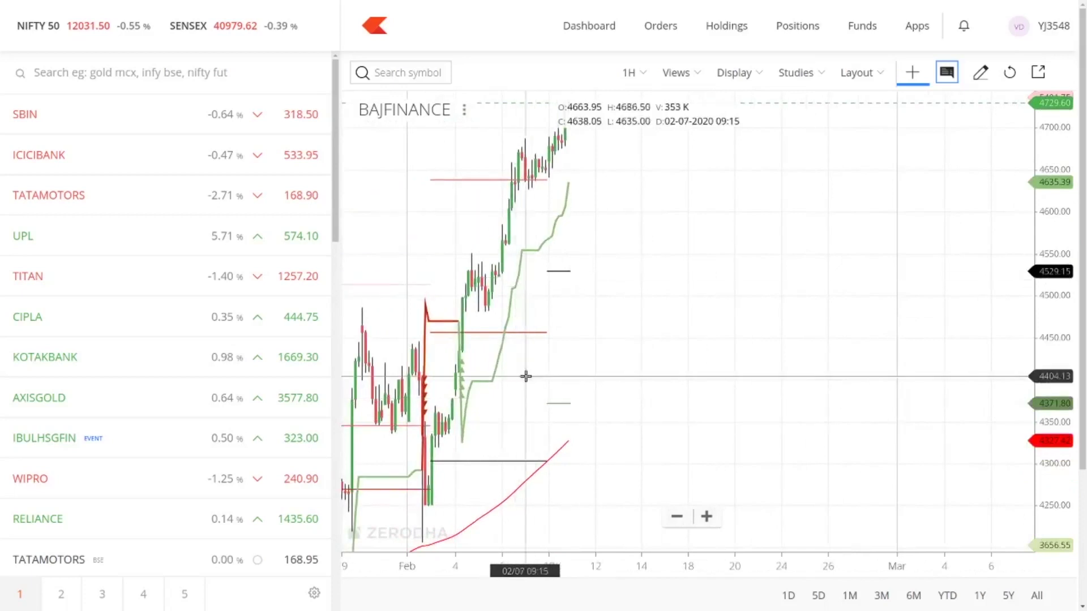
{"action": "scroll", "coordinate": [543, 380], "scroll_direction": "down", "scroll_amount": 1}
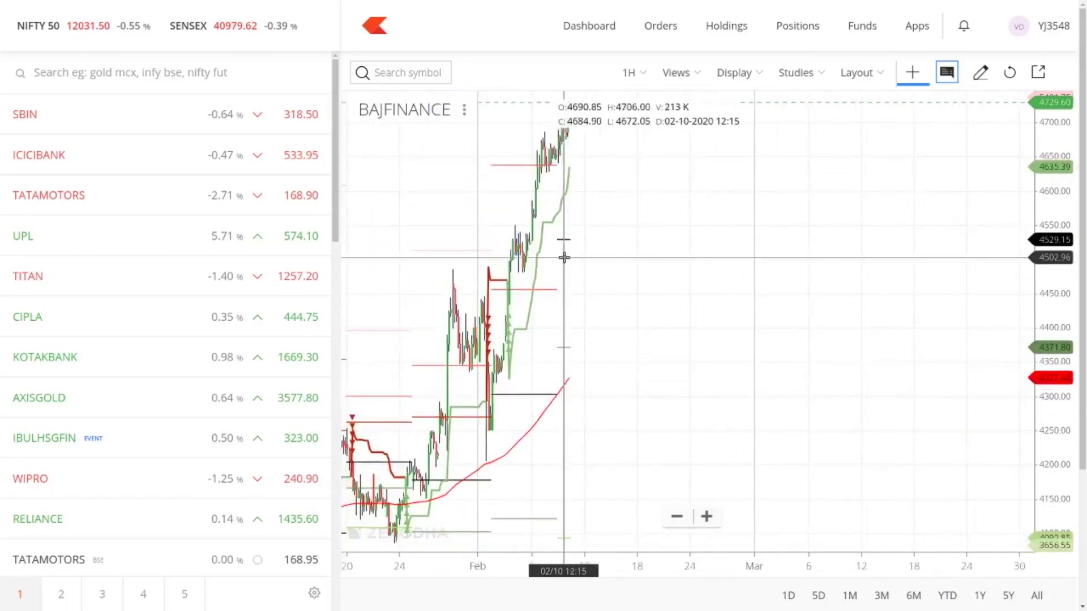
{"action": "scroll", "coordinate": [564, 258], "scroll_direction": "up", "scroll_amount": 3}
{"action": "left_click_drag", "start_coordinate": [564, 257], "coordinate": [736, 149]}
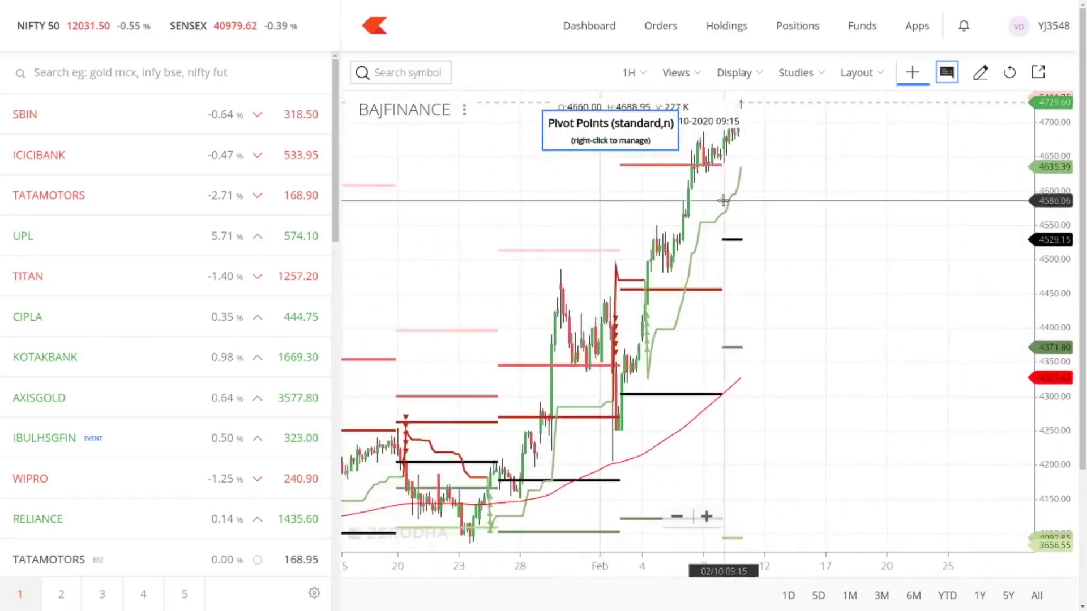
{"action": "scroll", "coordinate": [741, 148], "scroll_direction": "up", "scroll_amount": 2}
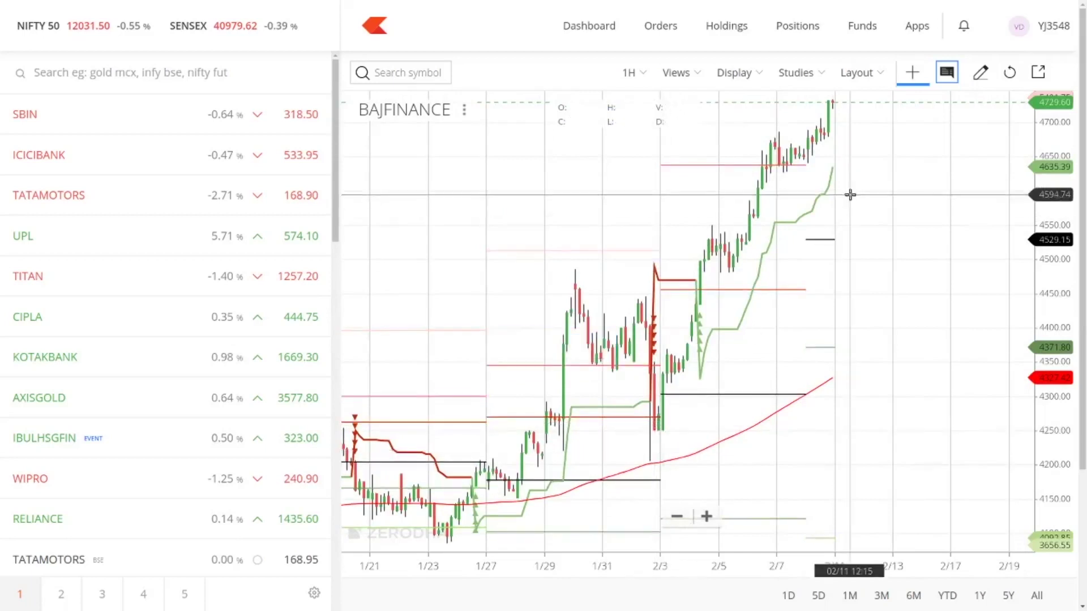
Set the BAJFINANCE chart to 5-minute candles.
{"action": "left_click", "coordinate": [633, 75]}
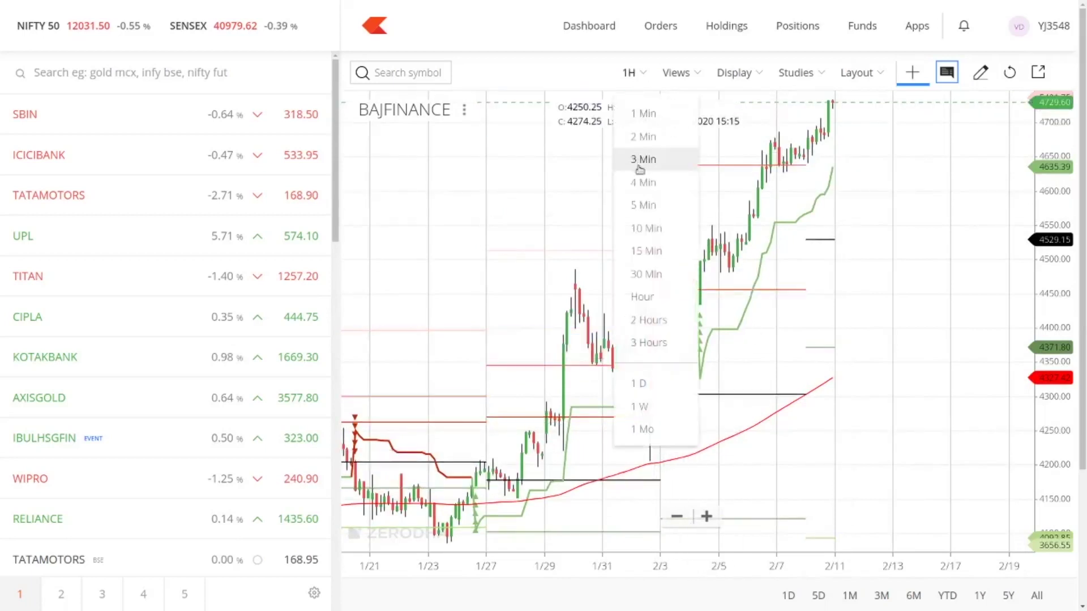
{"action": "left_click", "coordinate": [649, 207]}
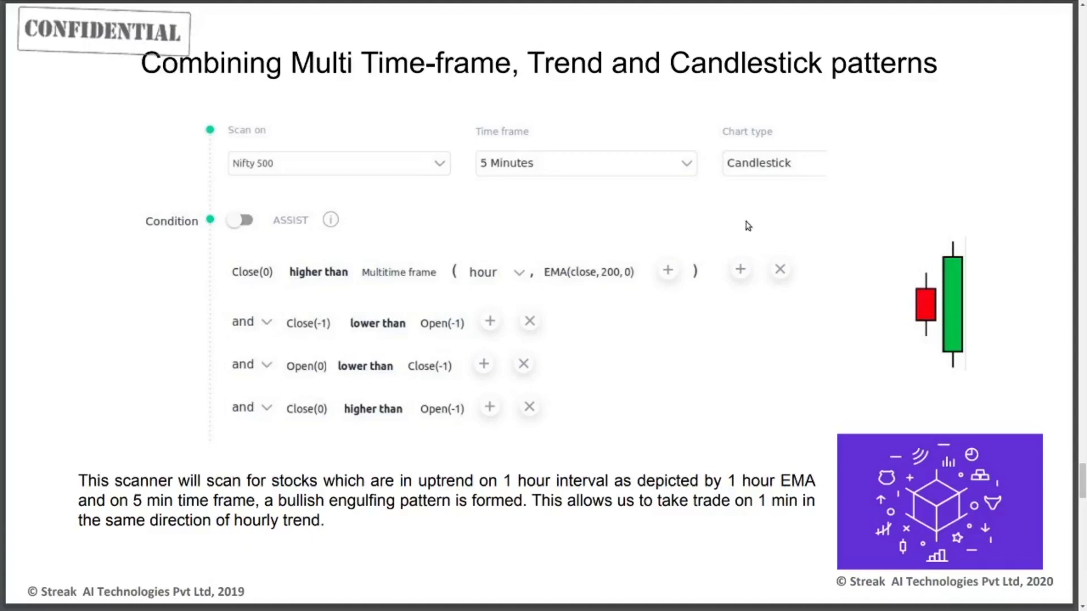
Read the early-reversals scanner slide and compare BAJFINANCE's hourly candles in Kite with the resistance level above them.
{"action": "key", "text": "Right"}
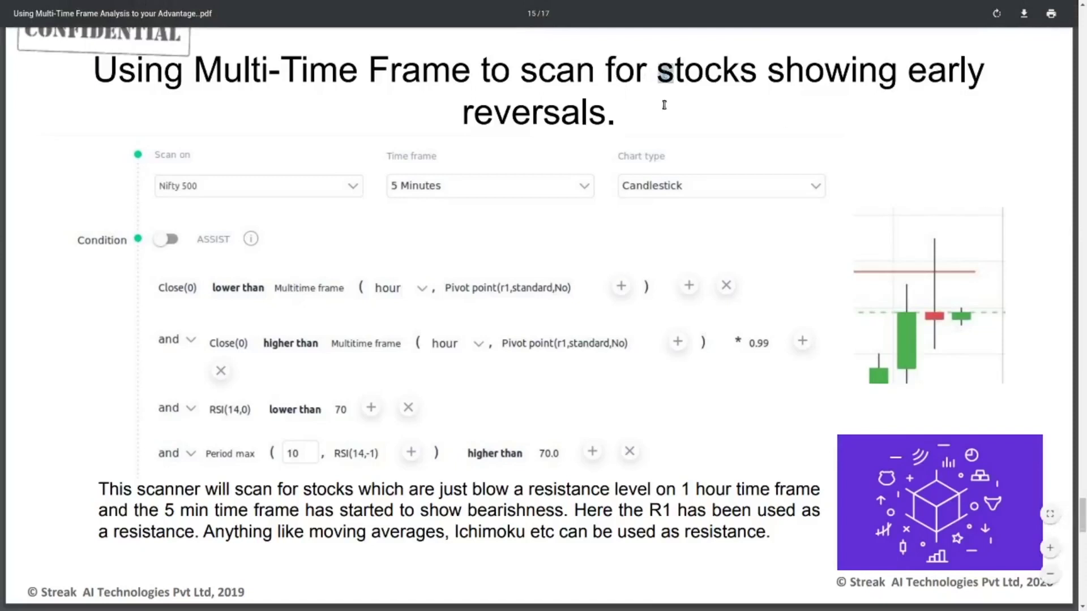
{"action": "left_click_drag", "start_coordinate": [664, 73], "coordinate": [626, 119]}
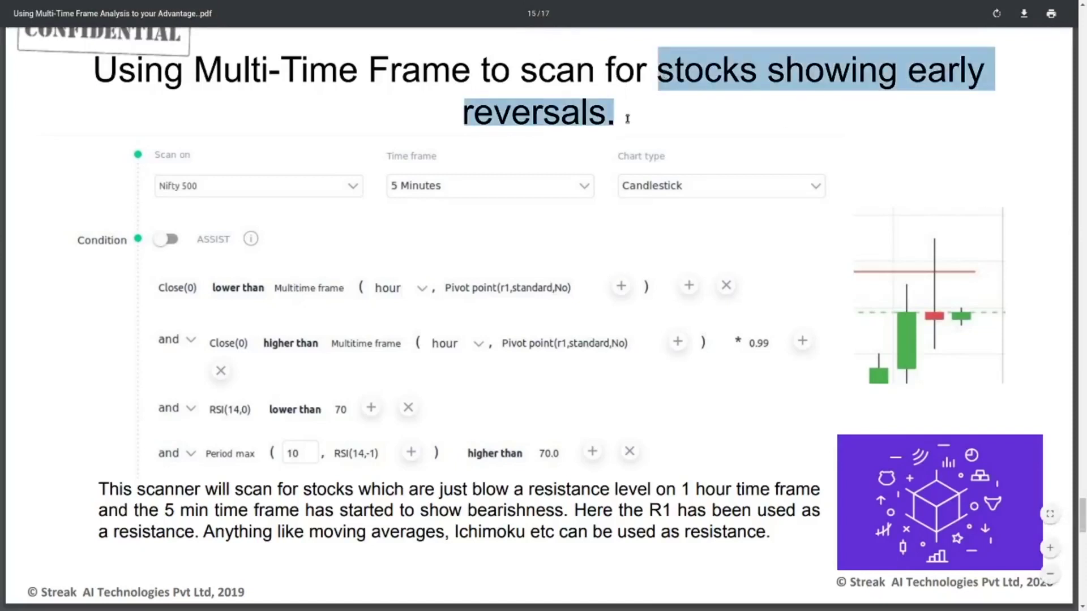
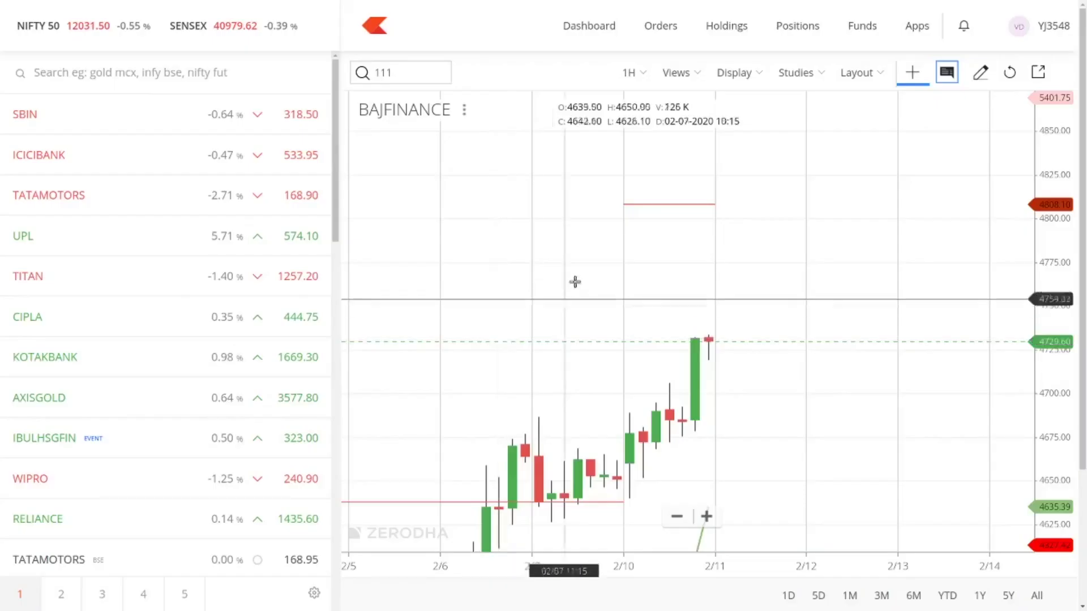
{"action": "left_click", "coordinate": [670, 206]}
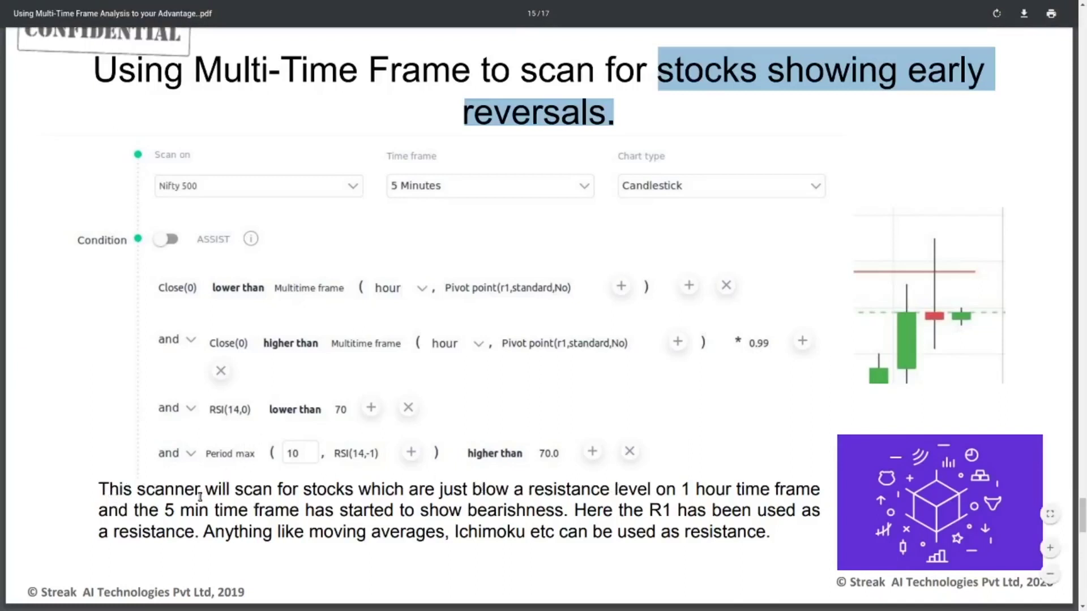
{"action": "left_click_drag", "start_coordinate": [161, 509], "coordinate": [562, 503]}
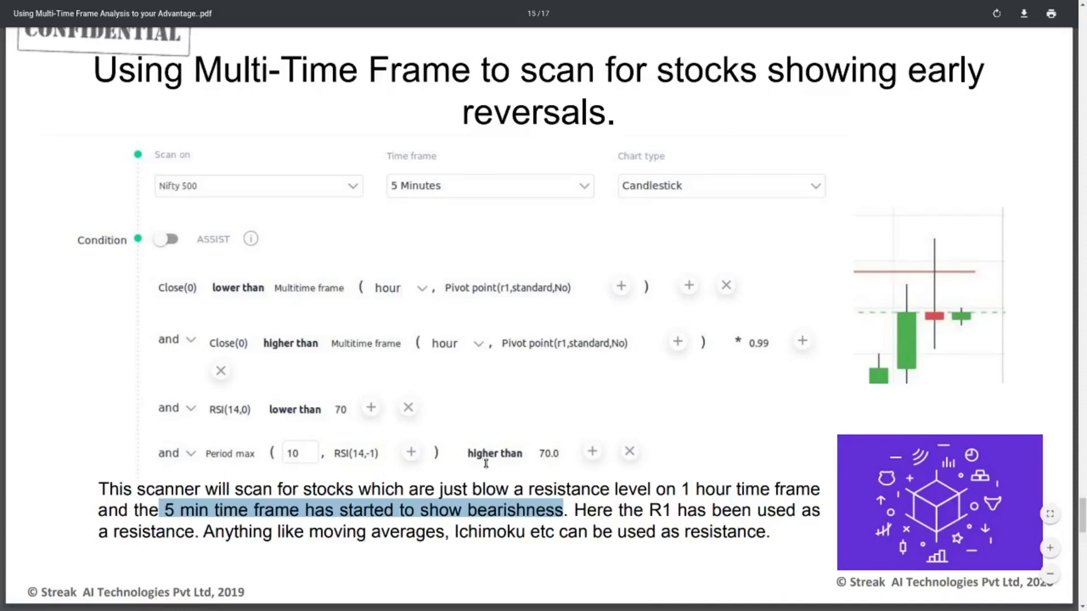
Switch to Streak and open the saved Multi Time Frame Pivot Points scanner for editing.
{"action": "key", "text": "alt+Tab"}
{"action": "mouse_move", "coordinate": [711, 22]}
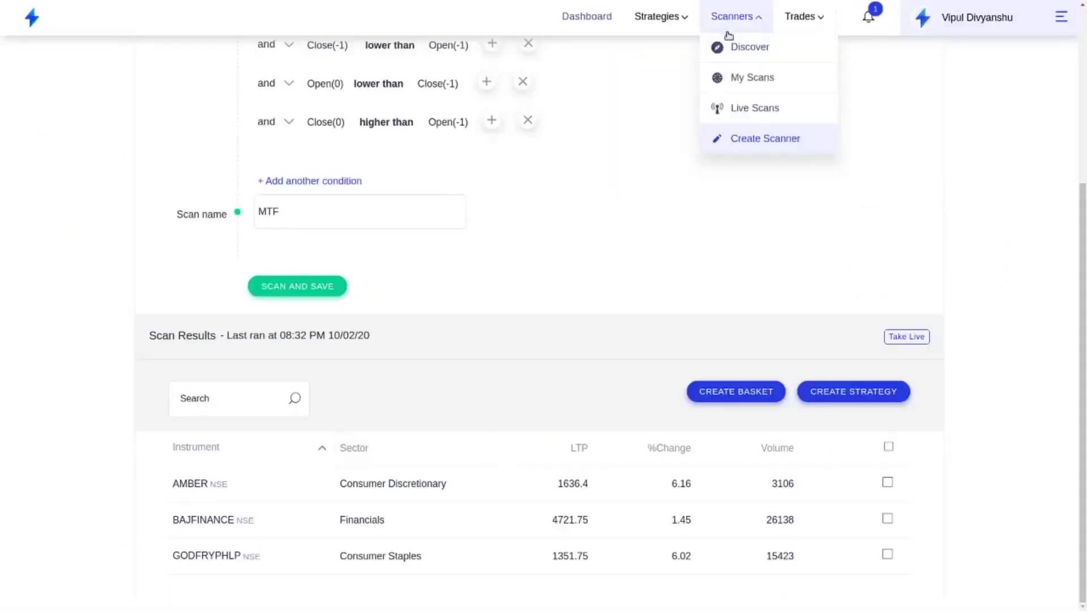
{"action": "left_click", "coordinate": [740, 76]}
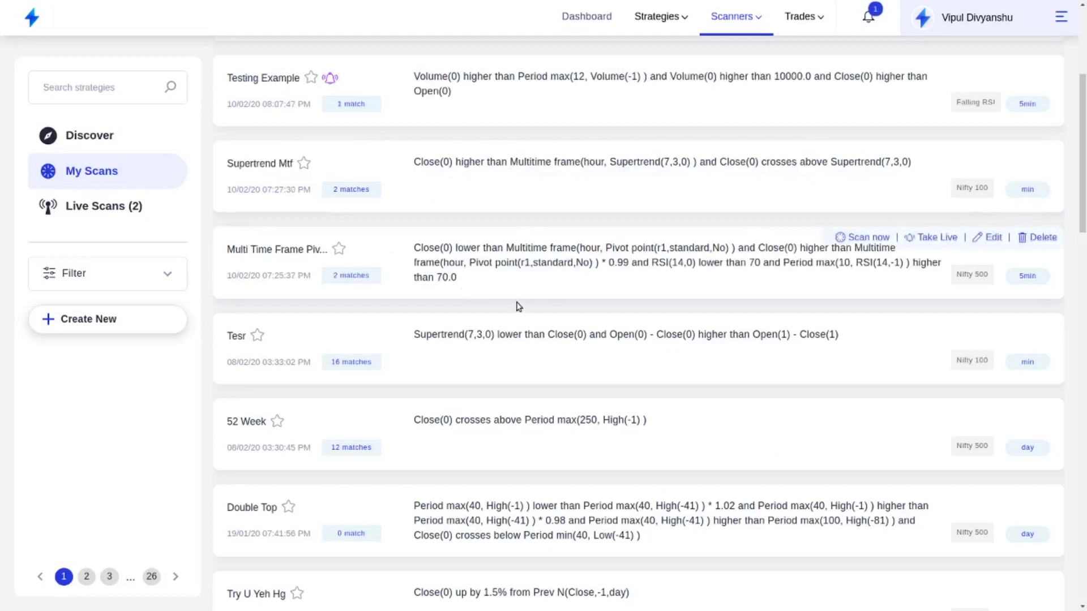
{"action": "left_click", "coordinate": [983, 241]}
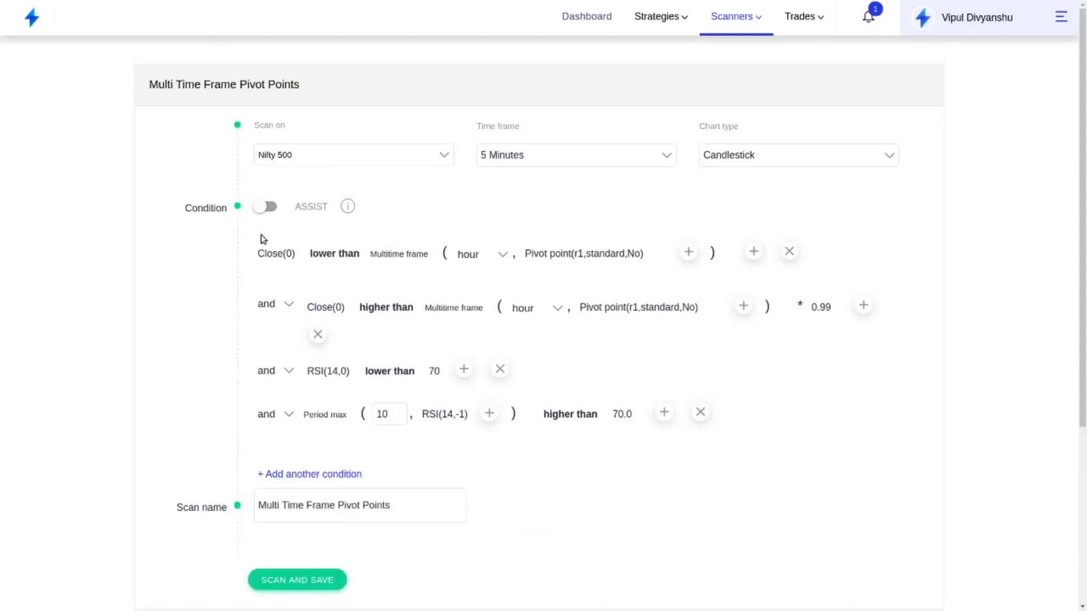
Review the two scanner conditions that compare Close(0) with the hourly R1 pivot point.
{"action": "left_click_drag", "start_coordinate": [247, 250], "coordinate": [638, 321]}
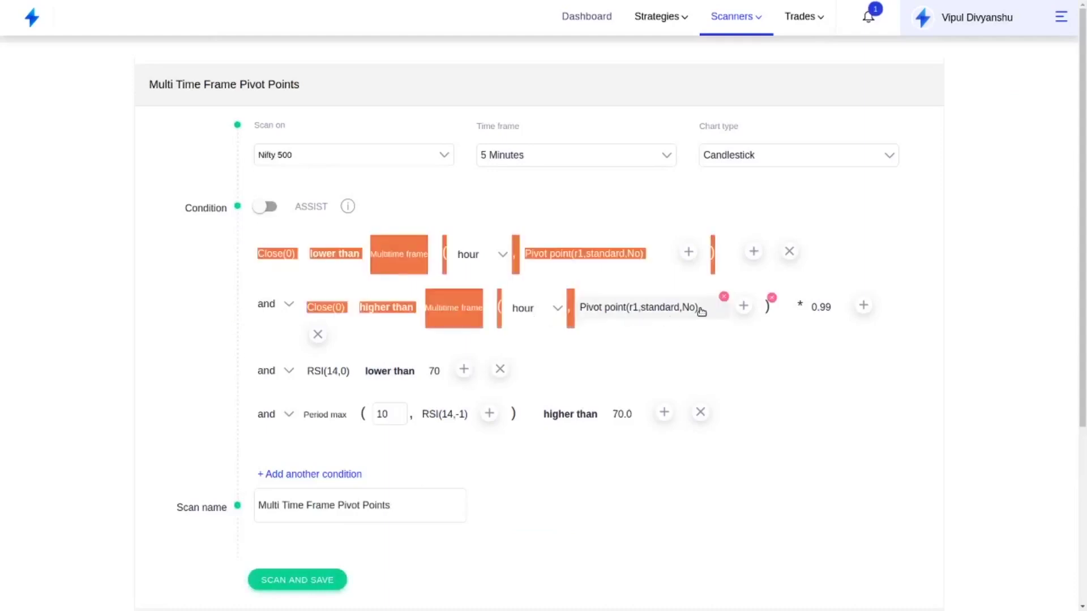
{"action": "left_click", "coordinate": [722, 346]}
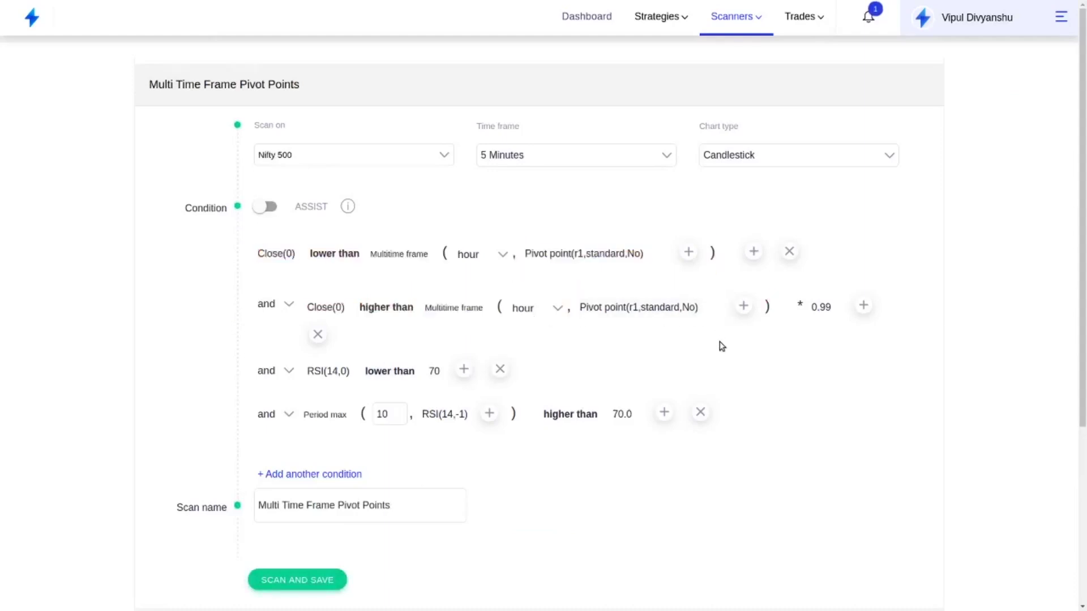
{"action": "mouse_move", "coordinate": [582, 260]}
{"action": "scroll", "coordinate": [324, 390], "scroll_direction": "down", "scroll_amount": 1}
Examine the RSI(14,0) lower than 70 condition and the Period max condition on the previous 10 RSI values.
{"action": "left_click_drag", "start_coordinate": [304, 339], "coordinate": [445, 341]}
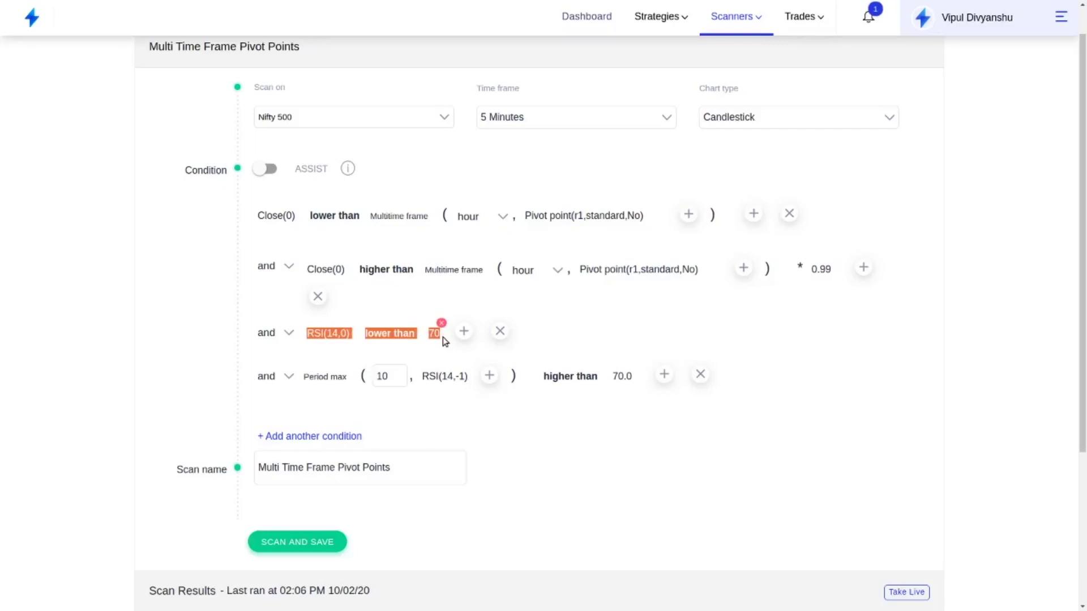
{"action": "left_click", "coordinate": [310, 397]}
{"action": "left_click_drag", "start_coordinate": [634, 377], "coordinate": [539, 376]}
{"action": "left_click_drag", "start_coordinate": [295, 424], "coordinate": [436, 413]}
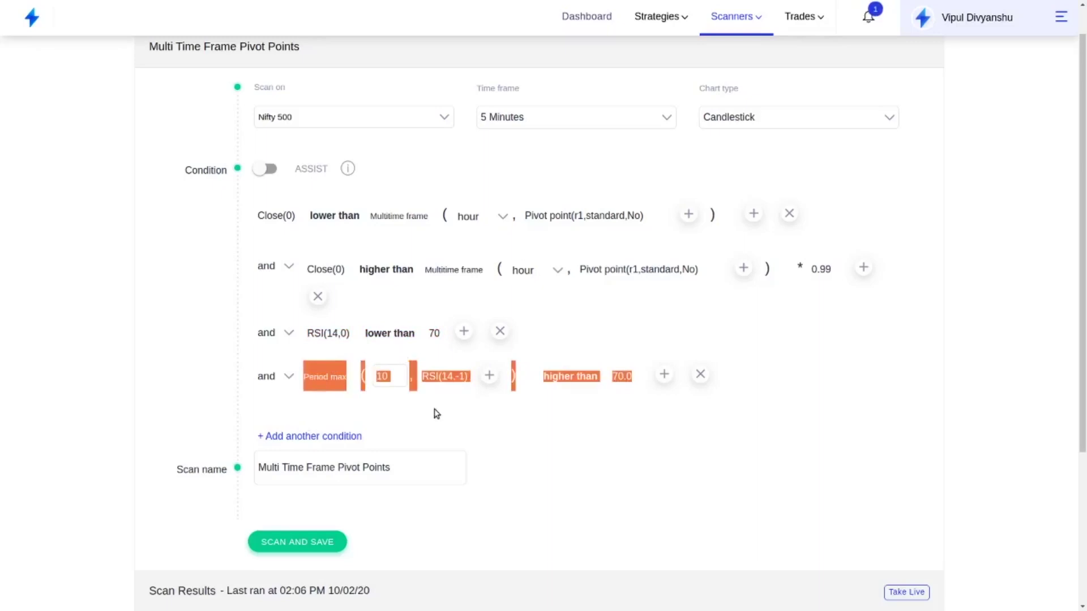
{"action": "left_click", "coordinate": [436, 415]}
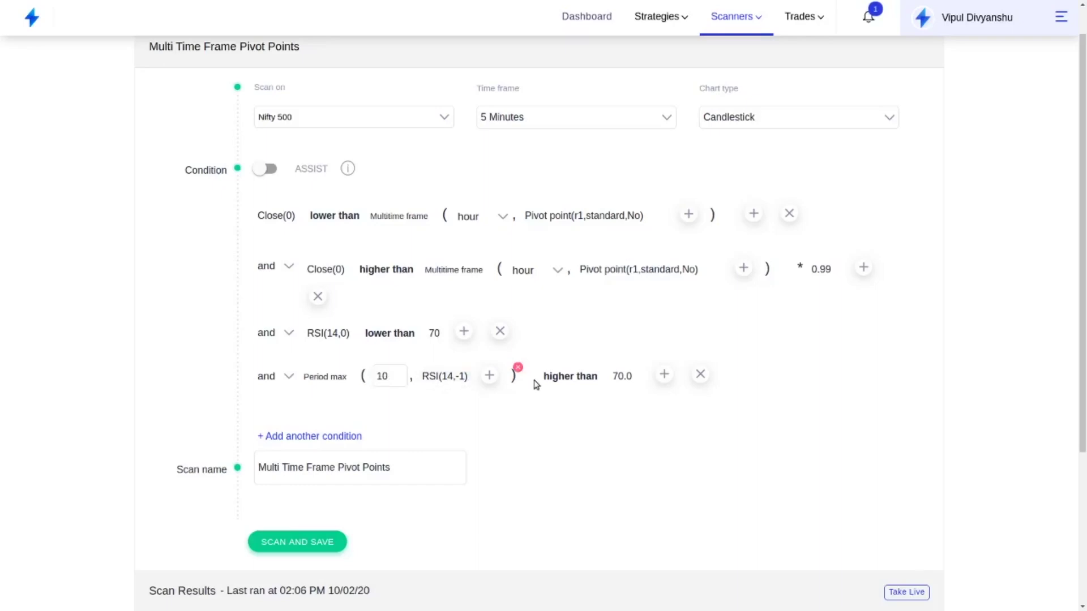
{"action": "left_click_drag", "start_coordinate": [575, 381], "coordinate": [618, 384]}
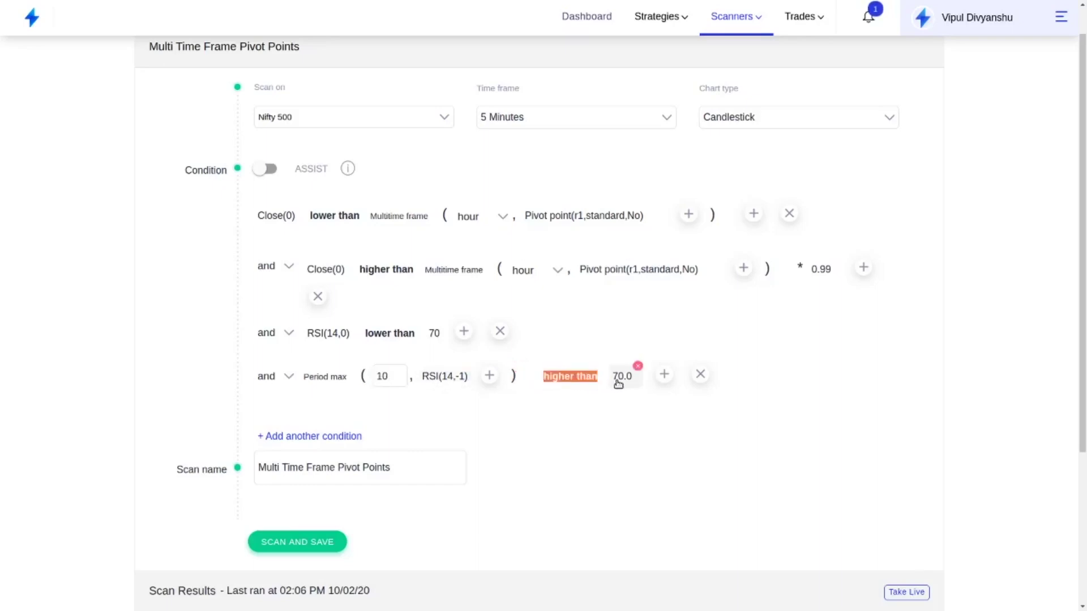
{"action": "left_click", "coordinate": [616, 412]}
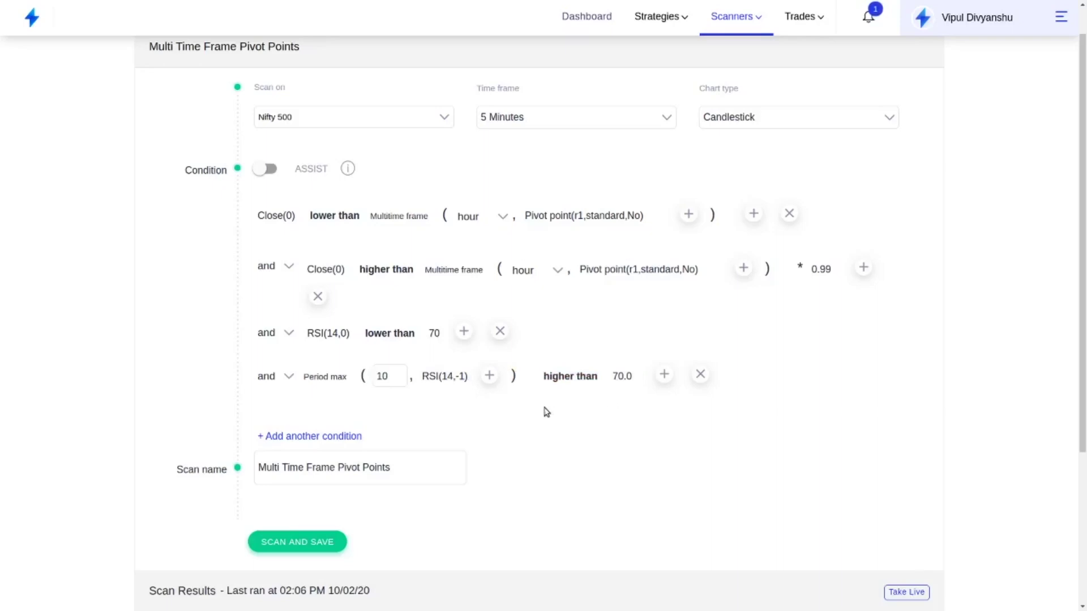
{"action": "left_click_drag", "start_coordinate": [324, 376], "coordinate": [584, 377]}
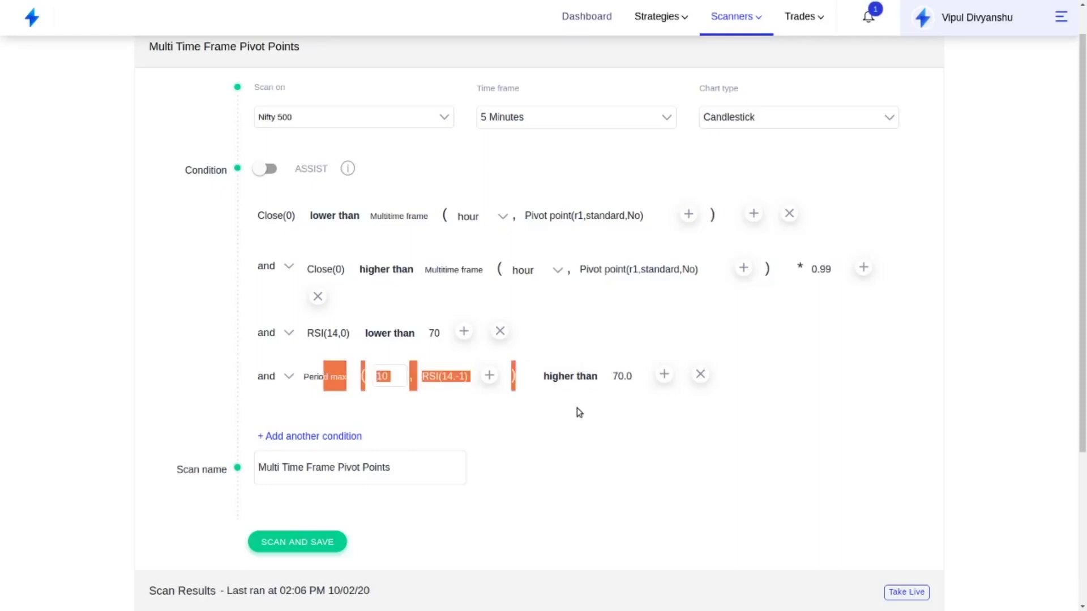
Scan and save the Multi Time Frame Pivot Points scanner, and dismiss the notification.
{"action": "scroll", "coordinate": [500, 440], "scroll_direction": "down", "scroll_amount": 2}
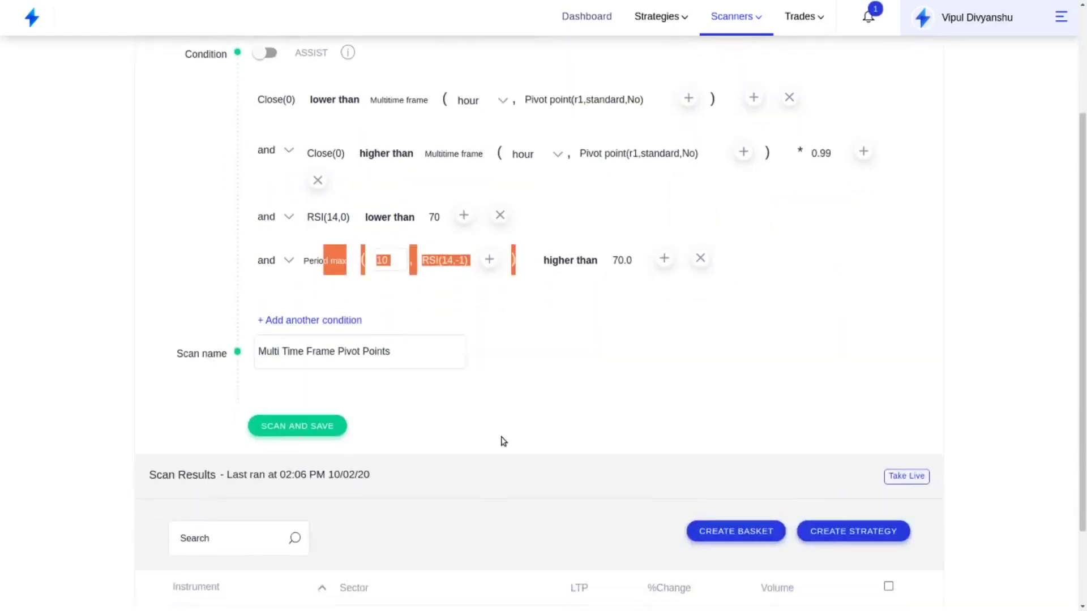
{"action": "left_click", "coordinate": [309, 433]}
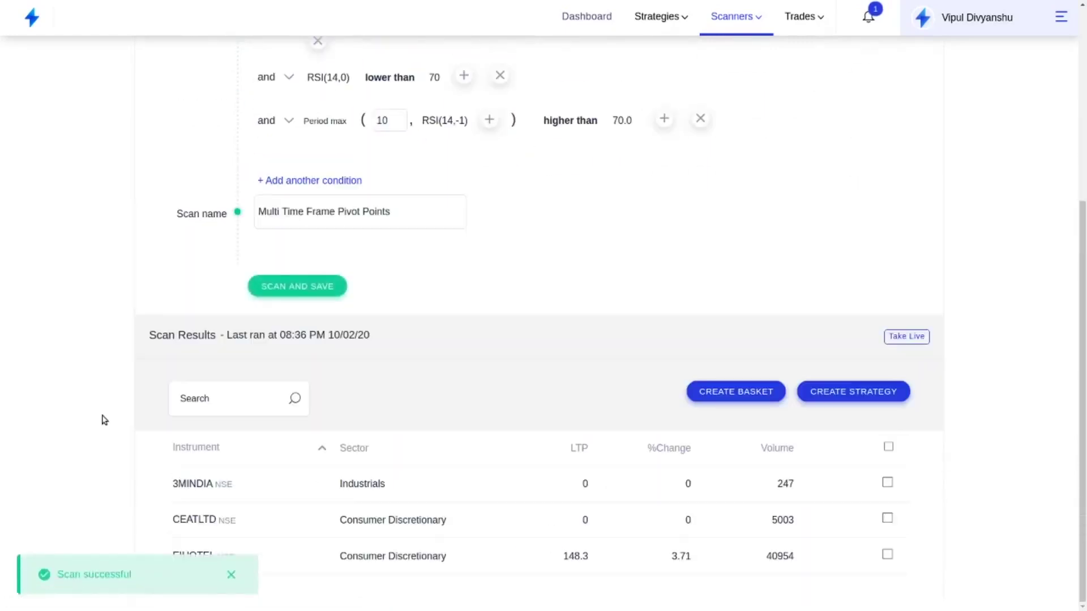
{"action": "mouse_move", "coordinate": [203, 480]}
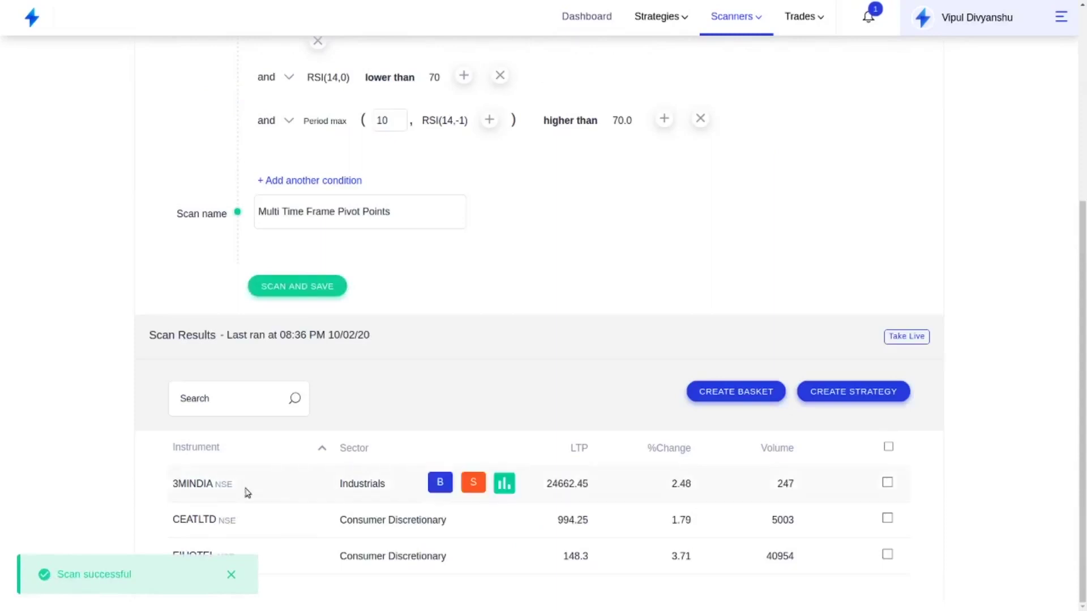
{"action": "left_click", "coordinate": [229, 577]}
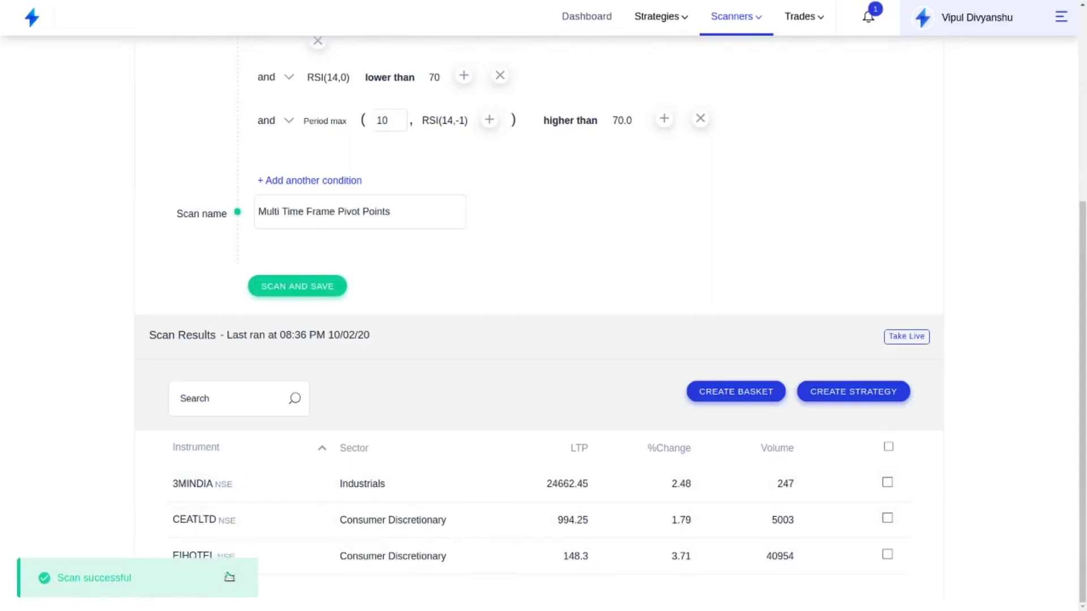
Load the NSE 3MINDIA chart in Kite and compare its latest hourly candles with the R1 pivot level.
{"action": "scroll", "coordinate": [110, 511], "scroll_direction": "up", "scroll_amount": 1}
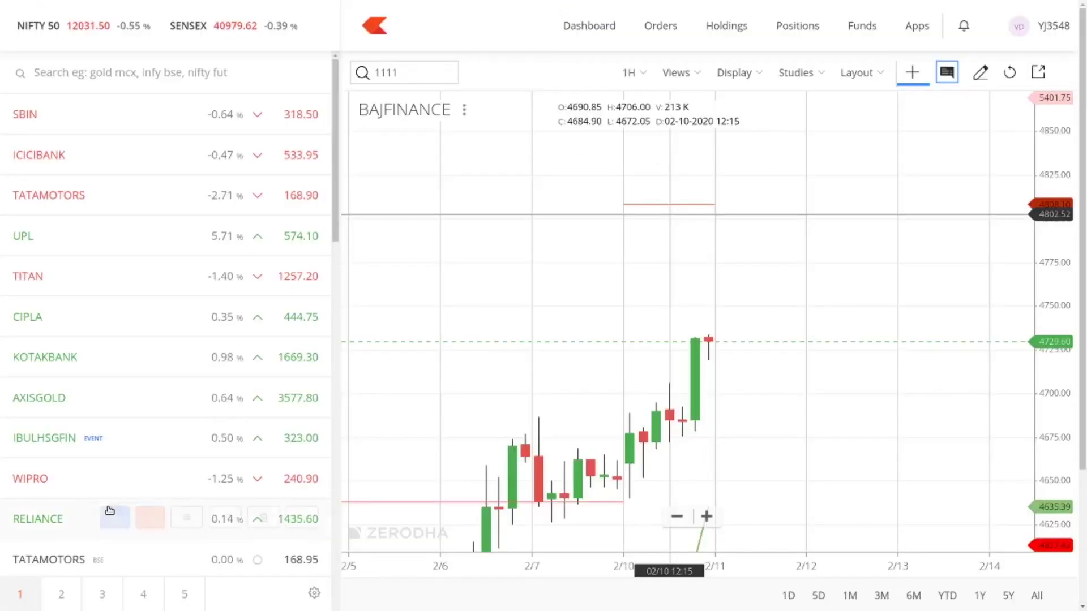
{"action": "key", "text": "BackSpace"}
{"action": "key", "text": "BackSpace"}
{"action": "key", "text": "BackSpace"}
{"action": "key", "text": "BackSpace"}
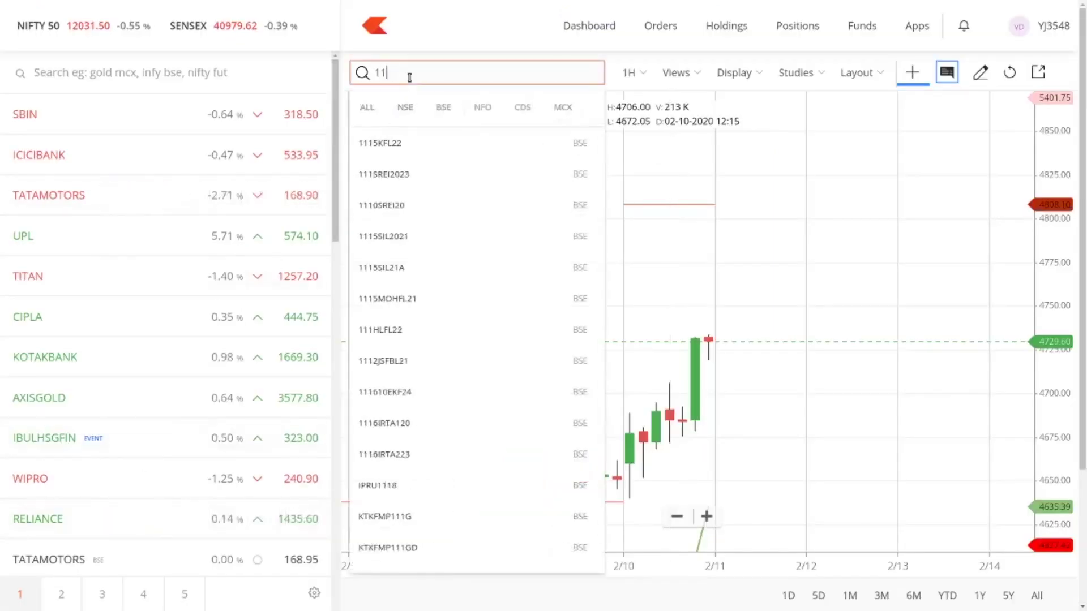
{"action": "type", "text": "3m"}
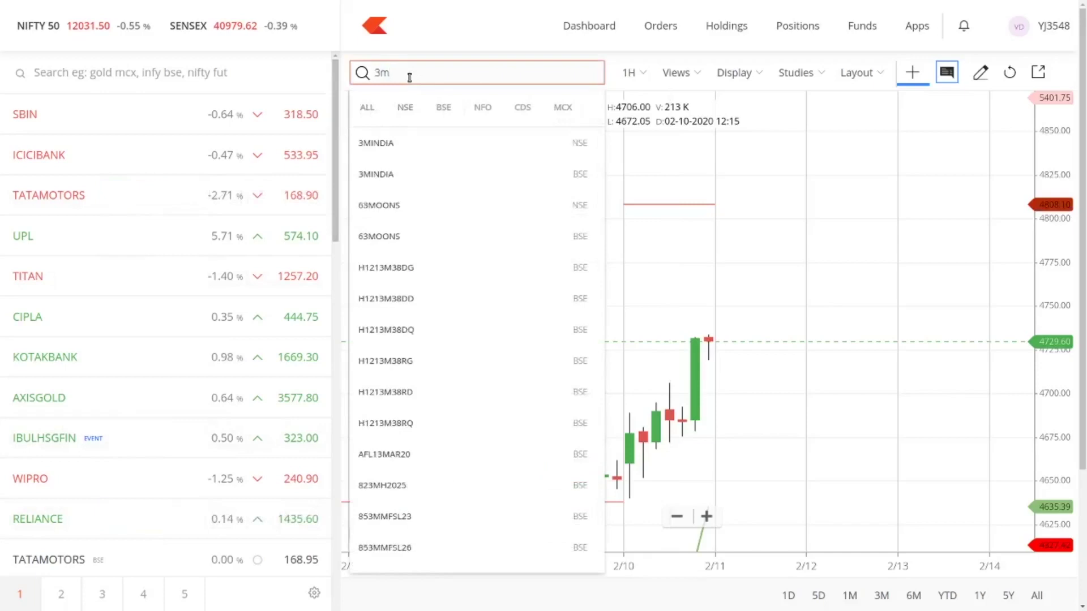
{"action": "left_click", "coordinate": [432, 144]}
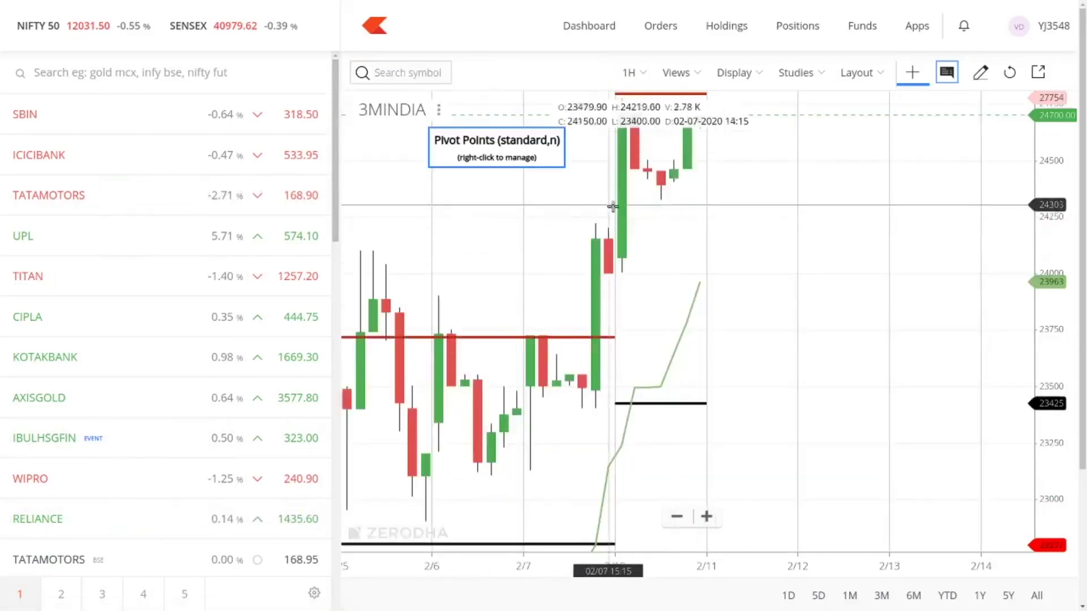
{"action": "scroll", "coordinate": [622, 379], "scroll_direction": "up", "scroll_amount": 3}
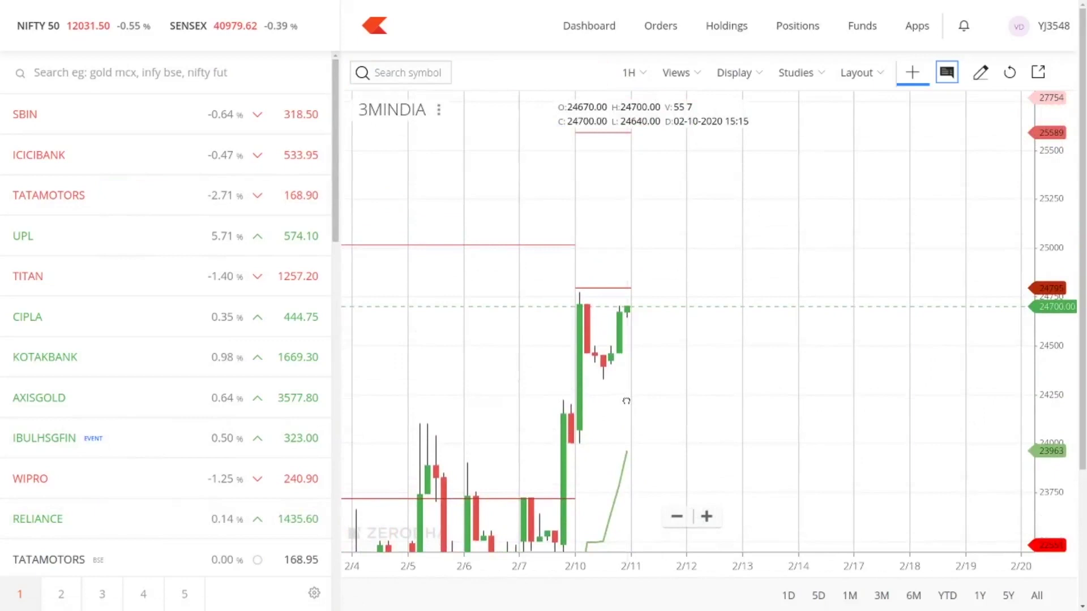
{"action": "scroll", "coordinate": [623, 379], "scroll_direction": "up", "scroll_amount": 5}
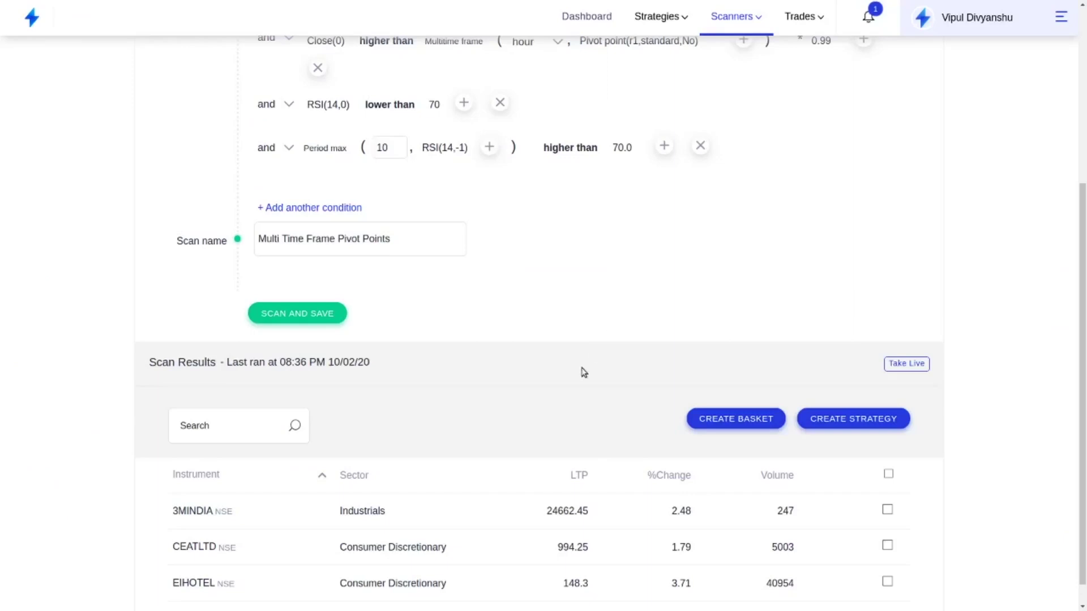
In Streak, set the multiplier on the second R1 pivot condition to 0.999 and run the scan again.
{"action": "scroll", "coordinate": [565, 486], "scroll_direction": "down", "scroll_amount": 1}
{"action": "mouse_move", "coordinate": [311, 576]}
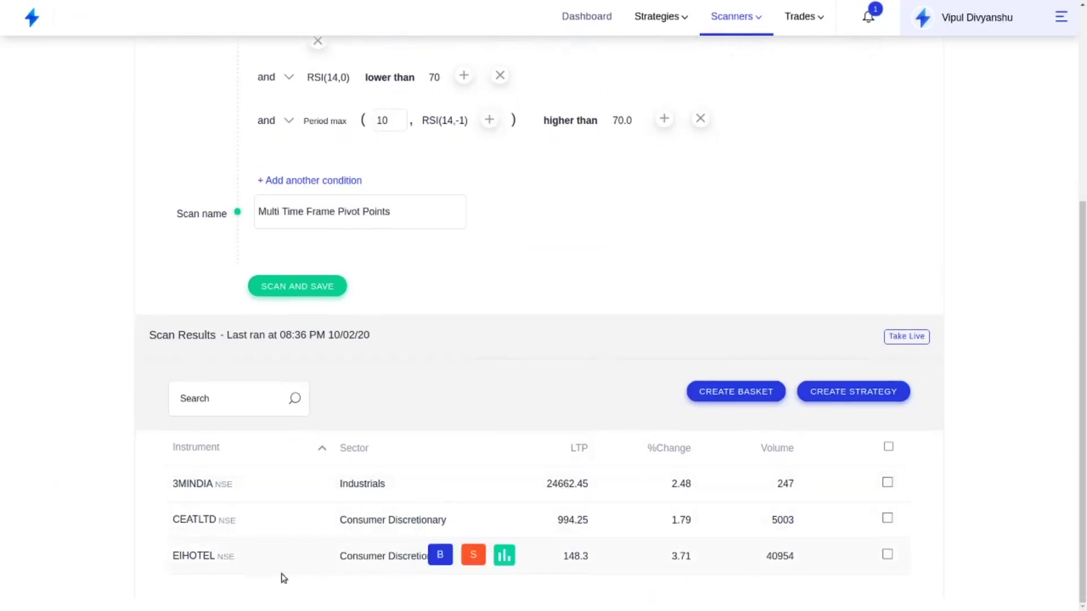
{"action": "scroll", "coordinate": [647, 163], "scroll_direction": "up", "scroll_amount": 3}
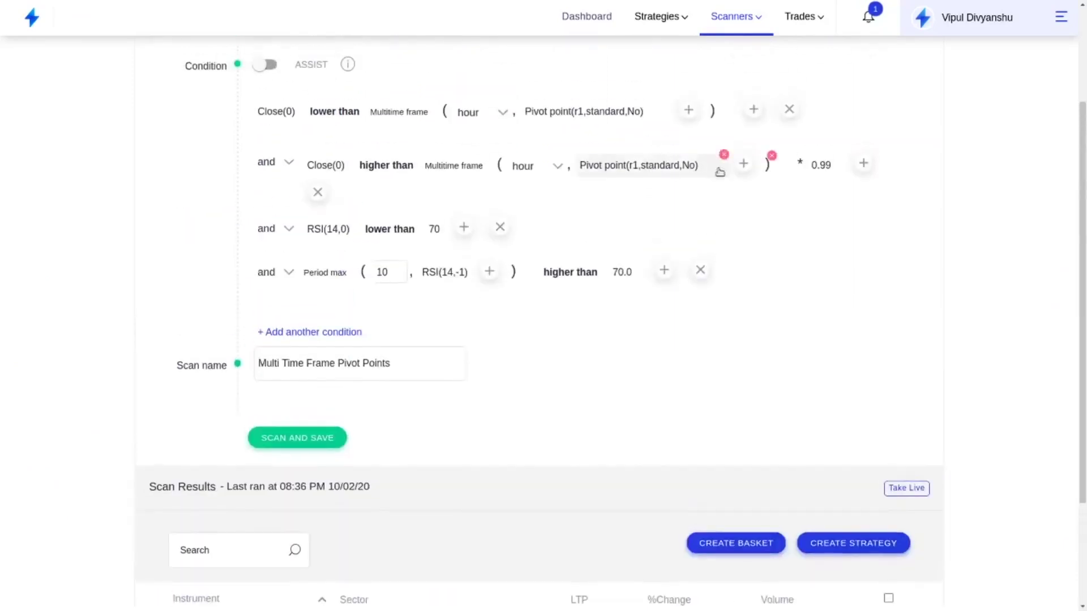
{"action": "left_click", "coordinate": [828, 171]}
{"action": "left_click", "coordinate": [863, 247]}
{"action": "scroll", "coordinate": [771, 292], "scroll_direction": "down", "scroll_amount": 2}
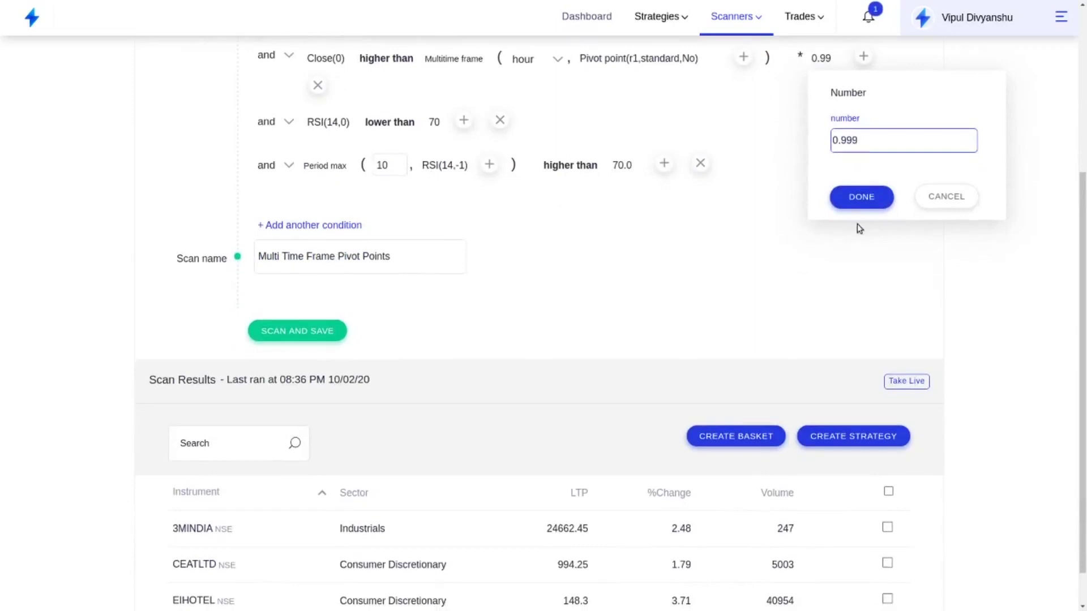
{"action": "left_click", "coordinate": [858, 198]}
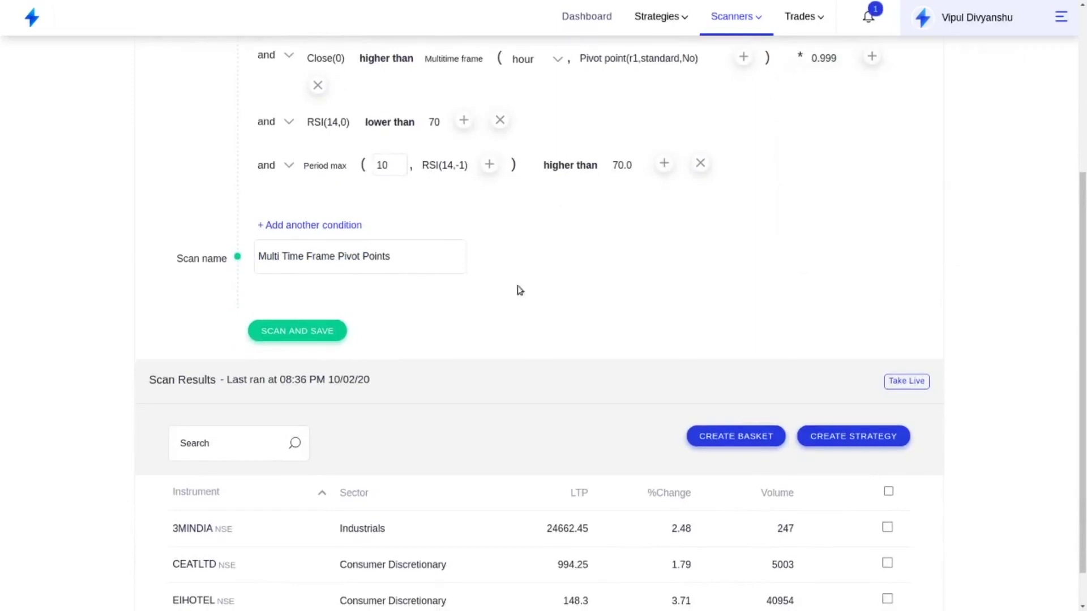
{"action": "left_click", "coordinate": [306, 333]}
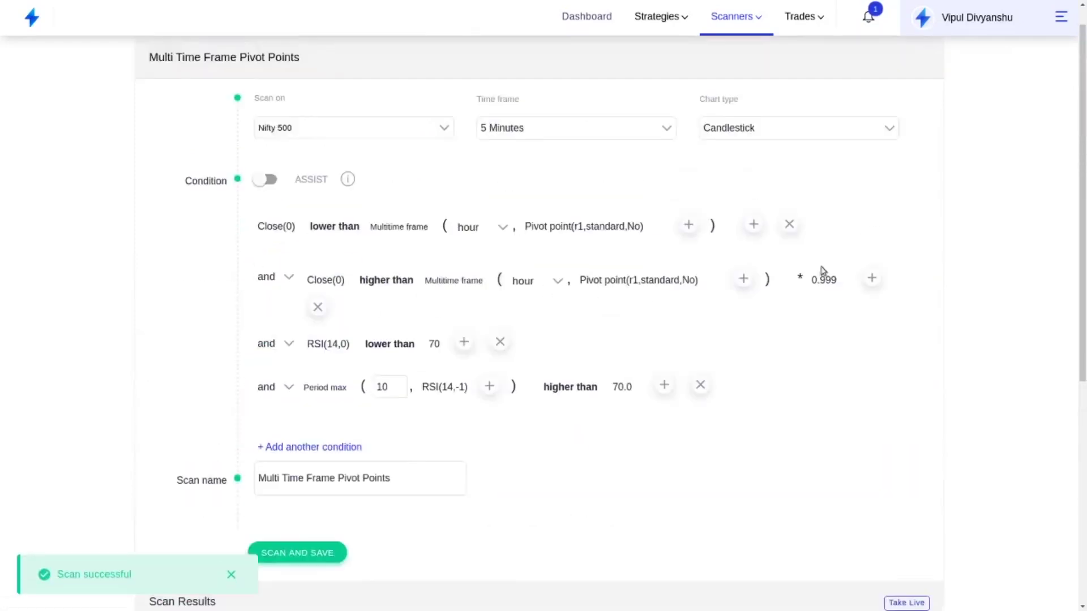
Set the multiplier on the second R1 pivot condition back to 0.99.
{"action": "left_click", "coordinate": [825, 282]}
{"action": "left_click", "coordinate": [871, 364]}
{"action": "key", "text": "BackSpace"}
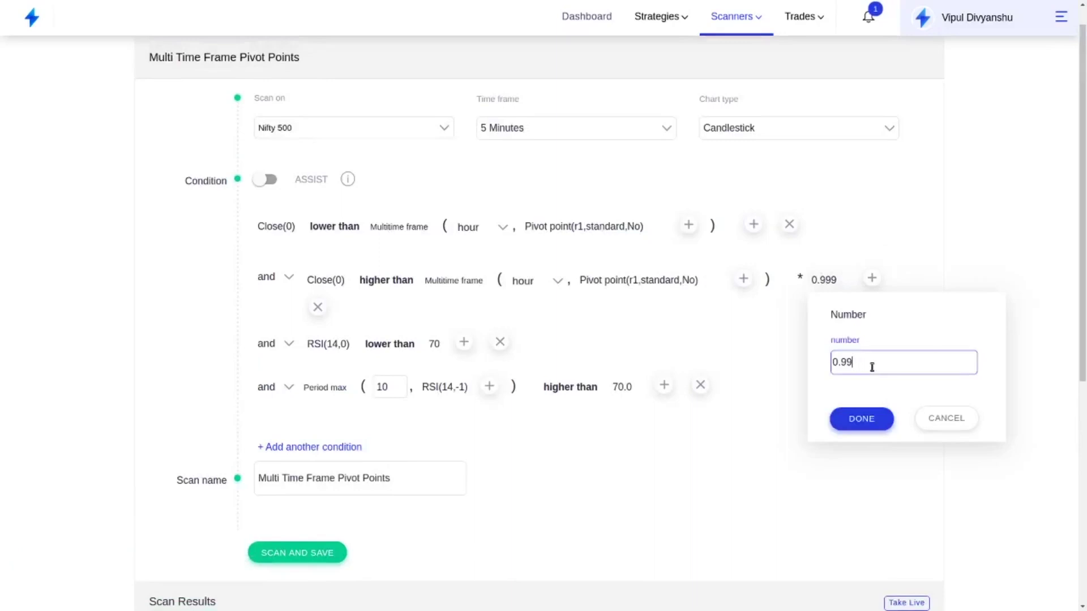
{"action": "left_click", "coordinate": [858, 424]}
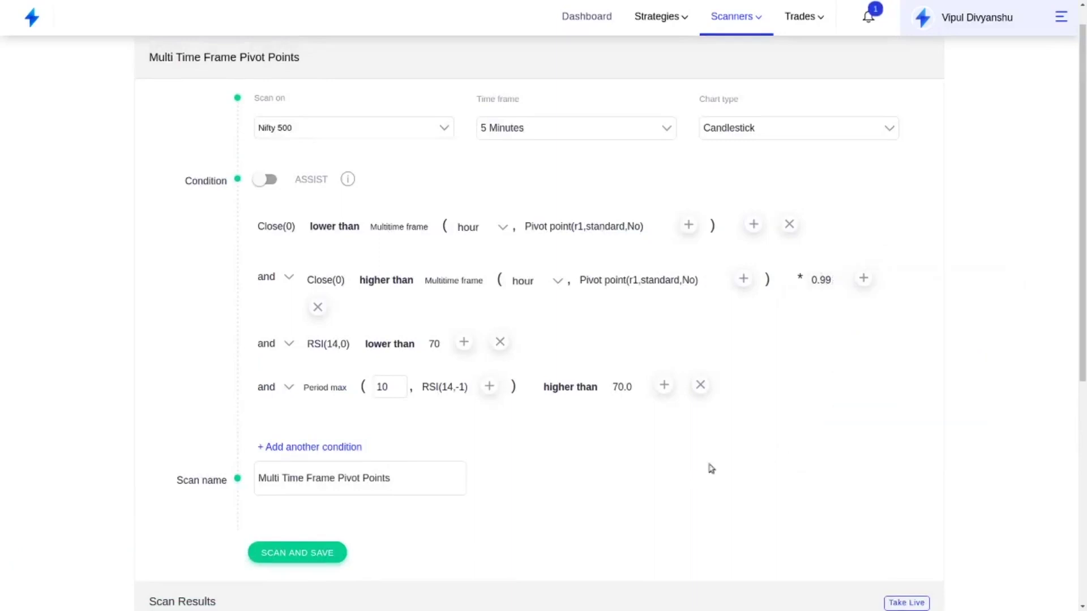
Scan and save the Multi Time Frame Pivot Points scanner again.
{"action": "left_click", "coordinate": [325, 553]}
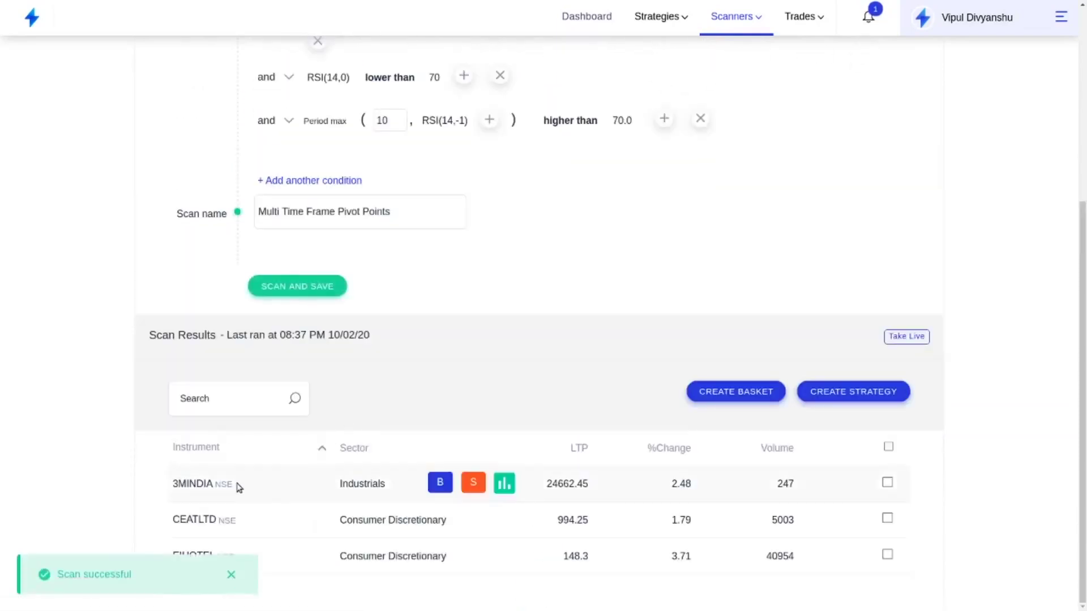
{"action": "left_click", "coordinate": [235, 485]}
In Kite, switch the 3MINDIA chart to the 5-minute time frame.
{"action": "type", "text": "2"}
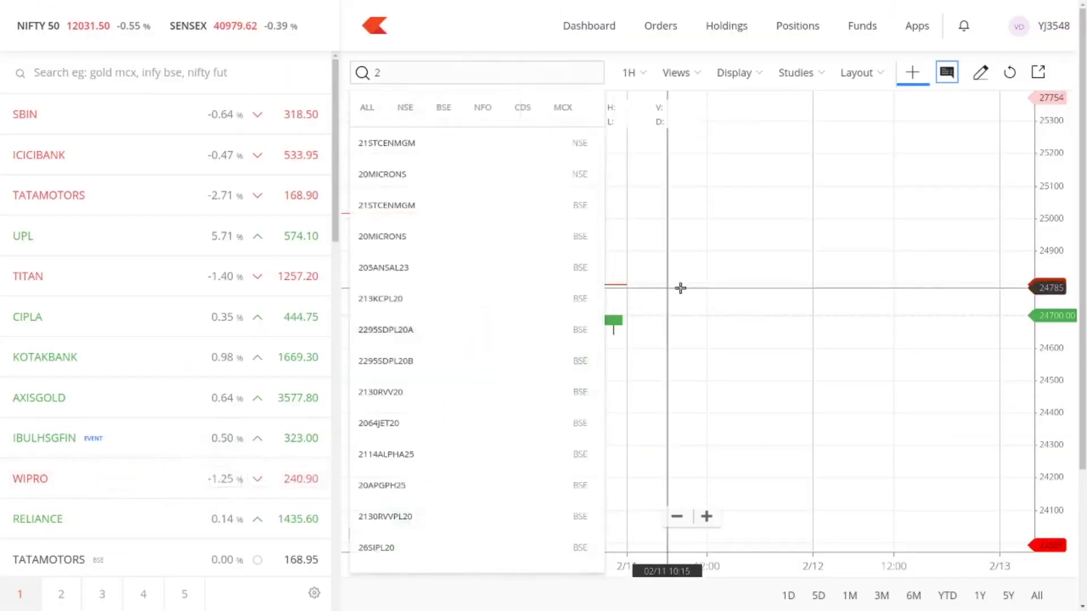
{"action": "left_click", "coordinate": [605, 298]}
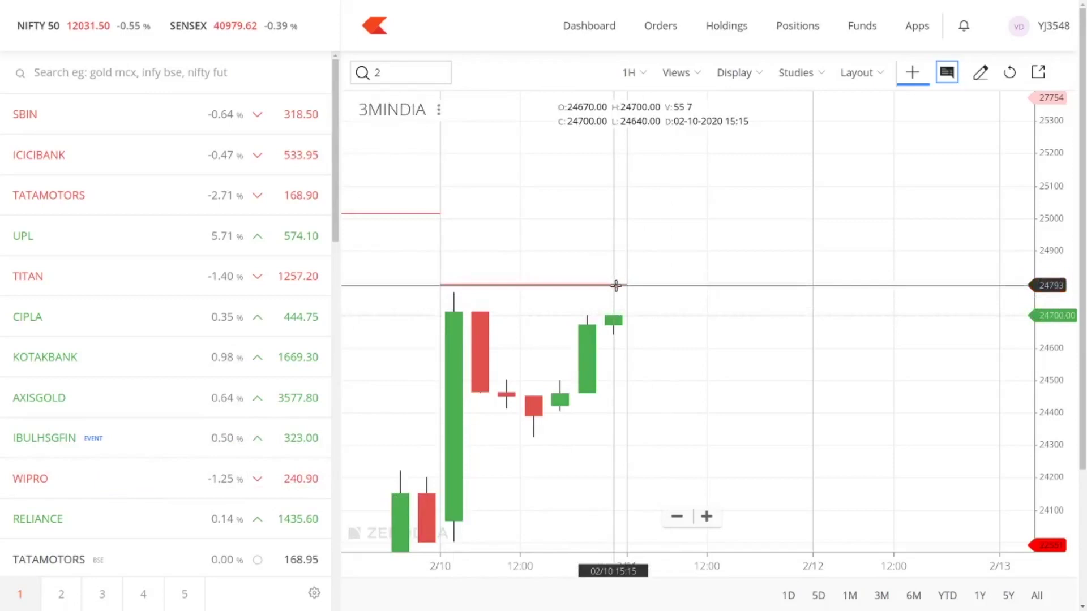
{"action": "left_click", "coordinate": [636, 80]}
{"action": "left_click", "coordinate": [646, 206]}
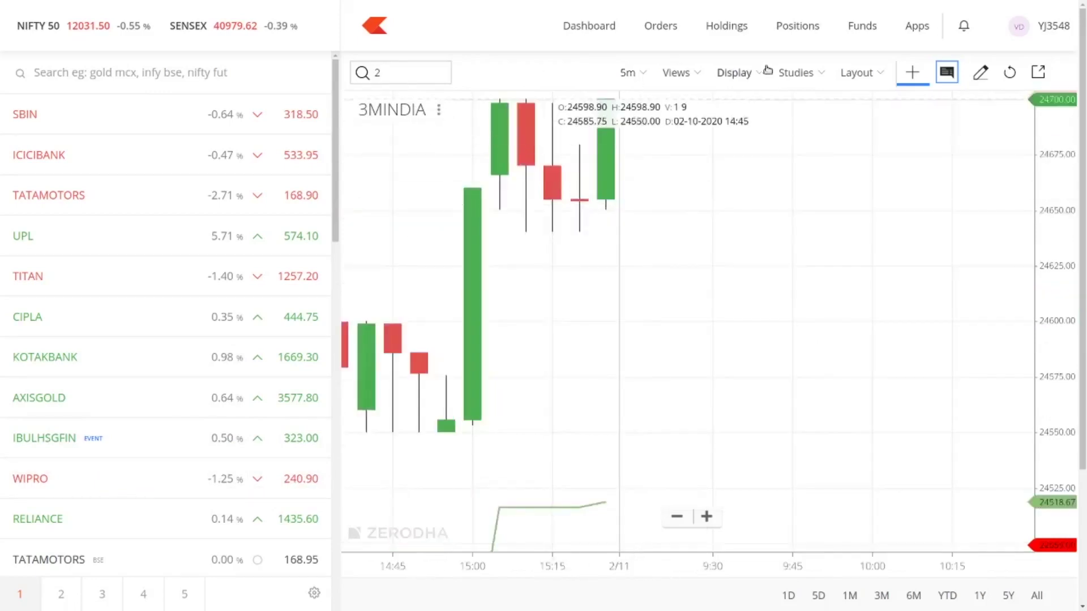
Add an RSI study with a period of 14 to the 3MINDIA chart.
{"action": "left_click", "coordinate": [808, 74]}
{"action": "left_click", "coordinate": [817, 252]}
{"action": "key", "text": "BackSpace"}
{"action": "key", "text": "BackSpace"}
{"action": "key", "text": "BackSpace"}
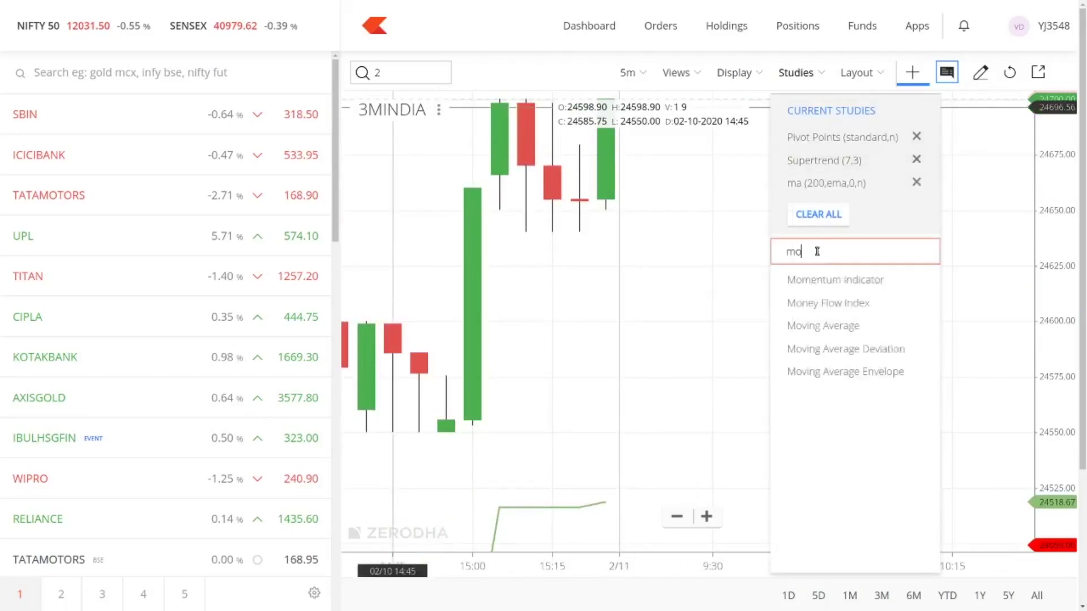
{"action": "type", "text": "rs"}
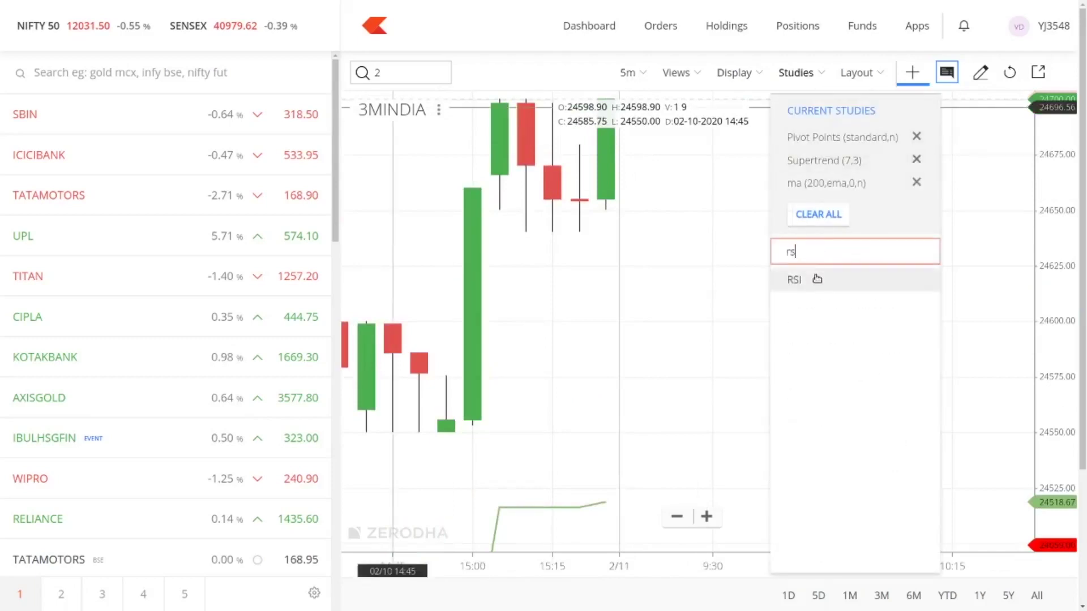
{"action": "left_click", "coordinate": [817, 280]}
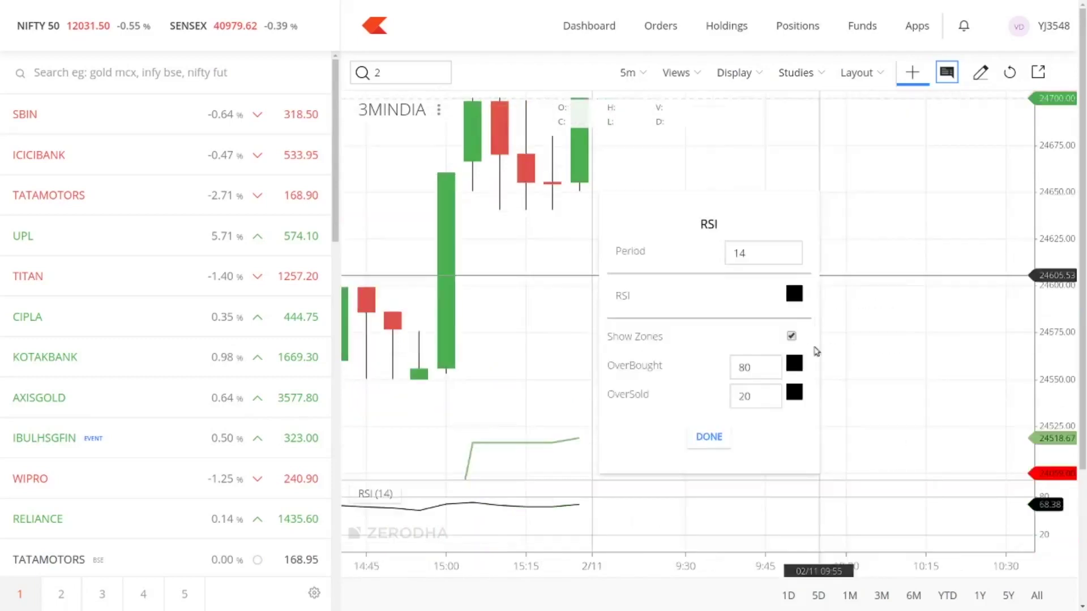
{"action": "left_click", "coordinate": [707, 439]}
Set the RSI study's overbought level to 70.
{"action": "mouse_move", "coordinate": [578, 493]}
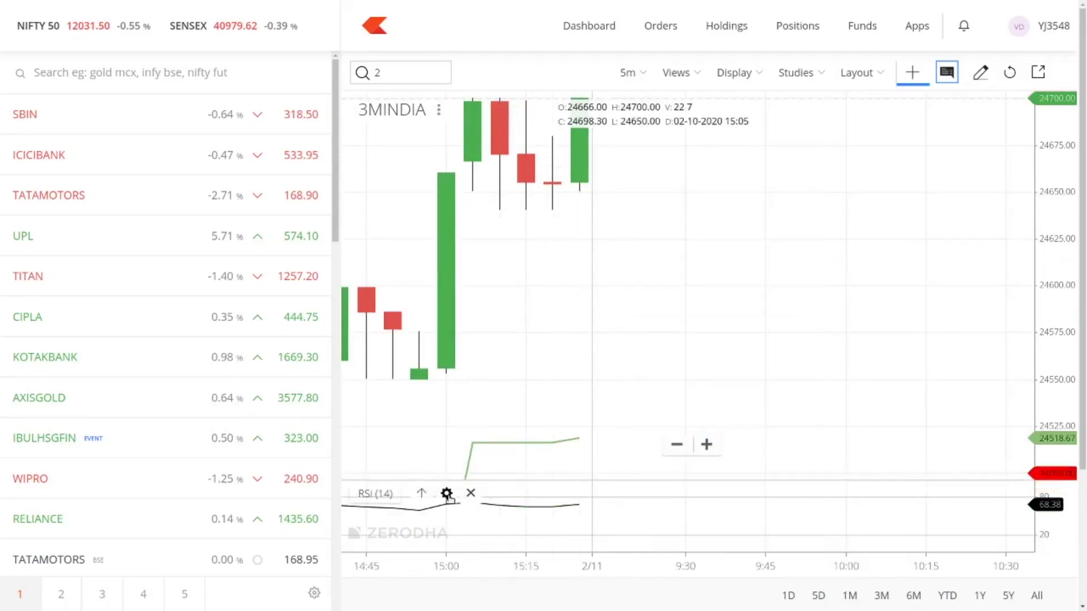
{"action": "left_click", "coordinate": [447, 494]}
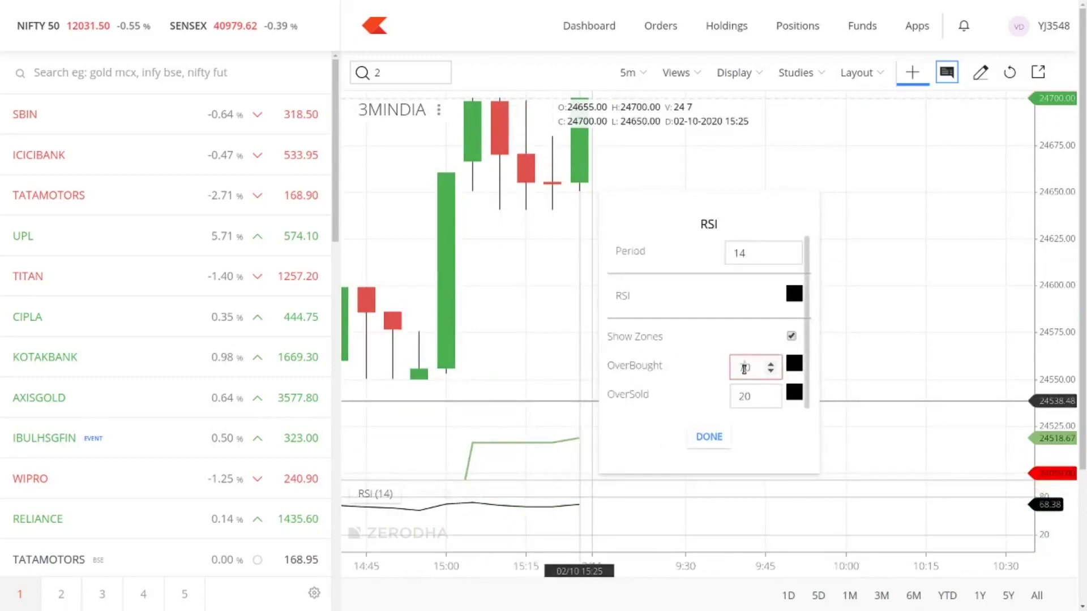
{"action": "left_click", "coordinate": [711, 440]}
Enlarge the RSI pane and examine the RSI of the latest 5-minute 3MINDIA candles against the overbought level.
{"action": "mouse_move", "coordinate": [581, 483]}
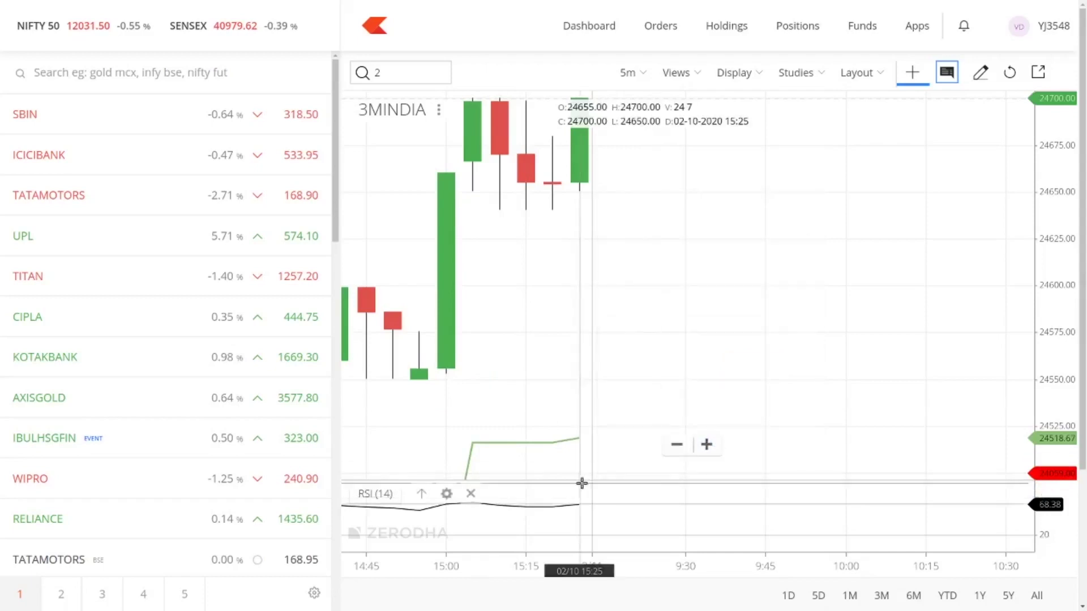
{"action": "left_click_drag", "start_coordinate": [582, 479], "coordinate": [589, 310]}
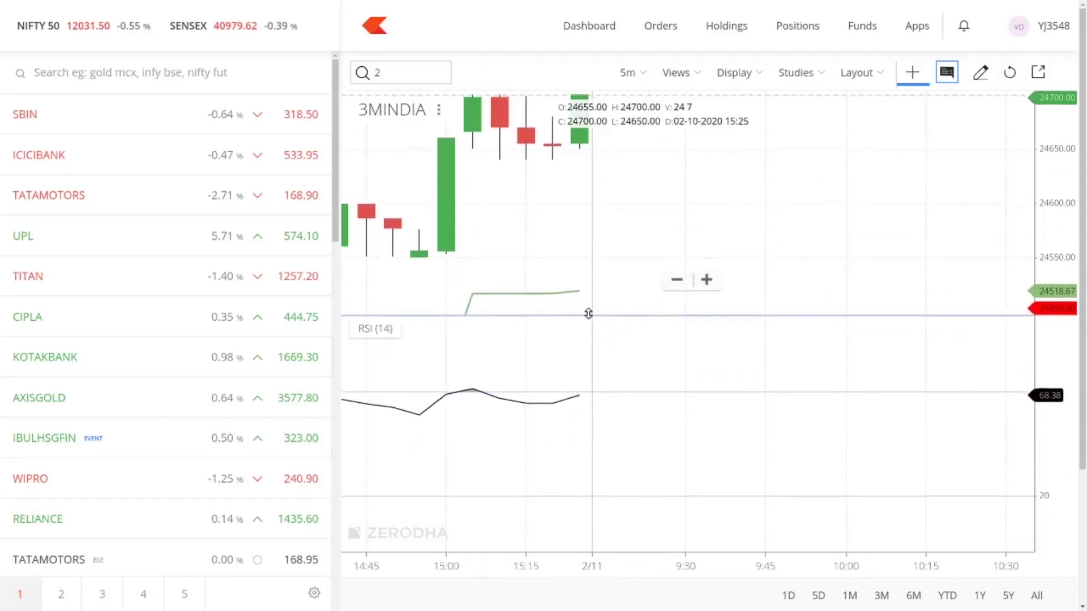
{"action": "scroll", "coordinate": [563, 285], "scroll_direction": "up", "scroll_amount": 3}
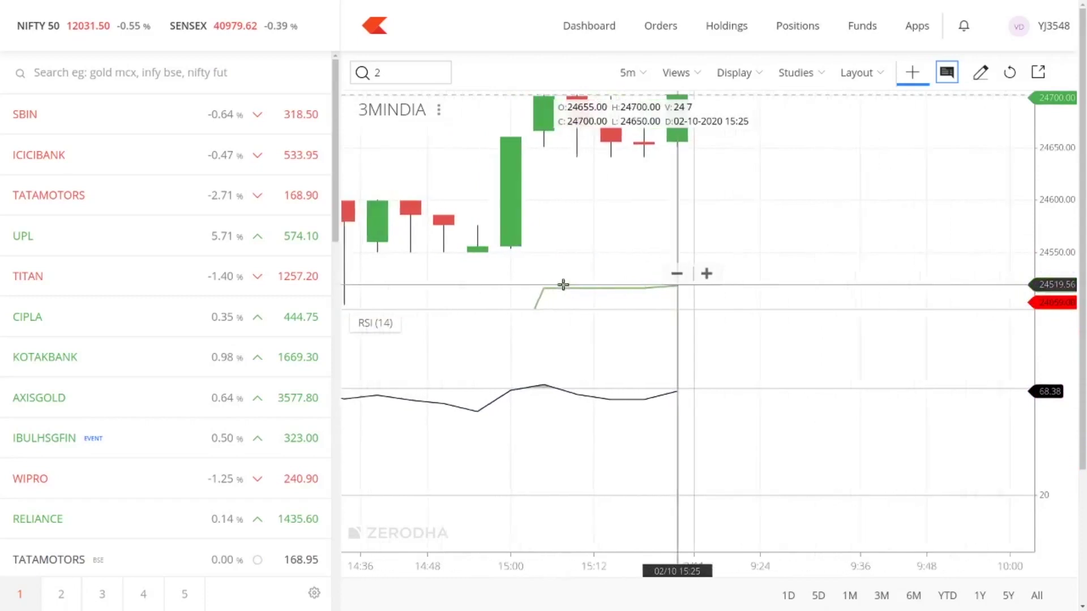
{"action": "scroll", "coordinate": [587, 278], "scroll_direction": "down", "scroll_amount": 5}
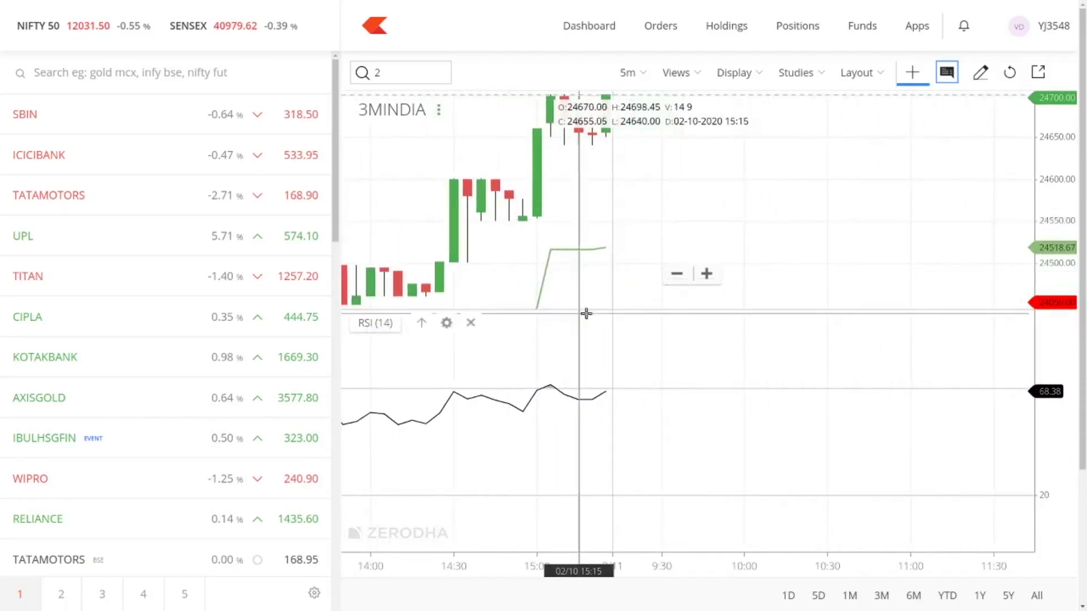
{"action": "left_click_drag", "start_coordinate": [585, 214], "coordinate": [604, 371]}
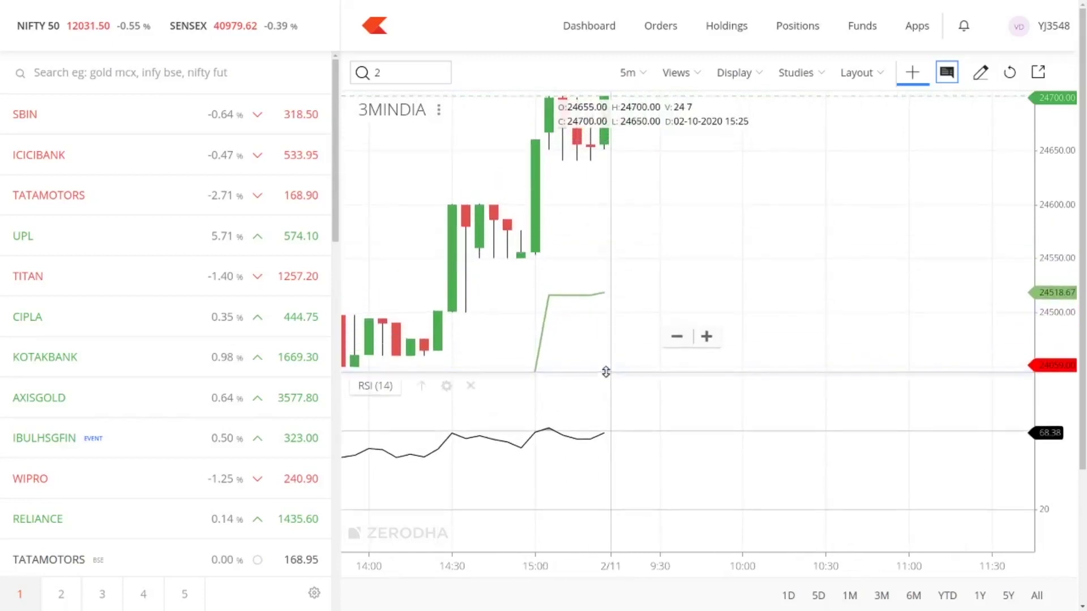
{"action": "left_click_drag", "start_coordinate": [612, 187], "coordinate": [583, 289]}
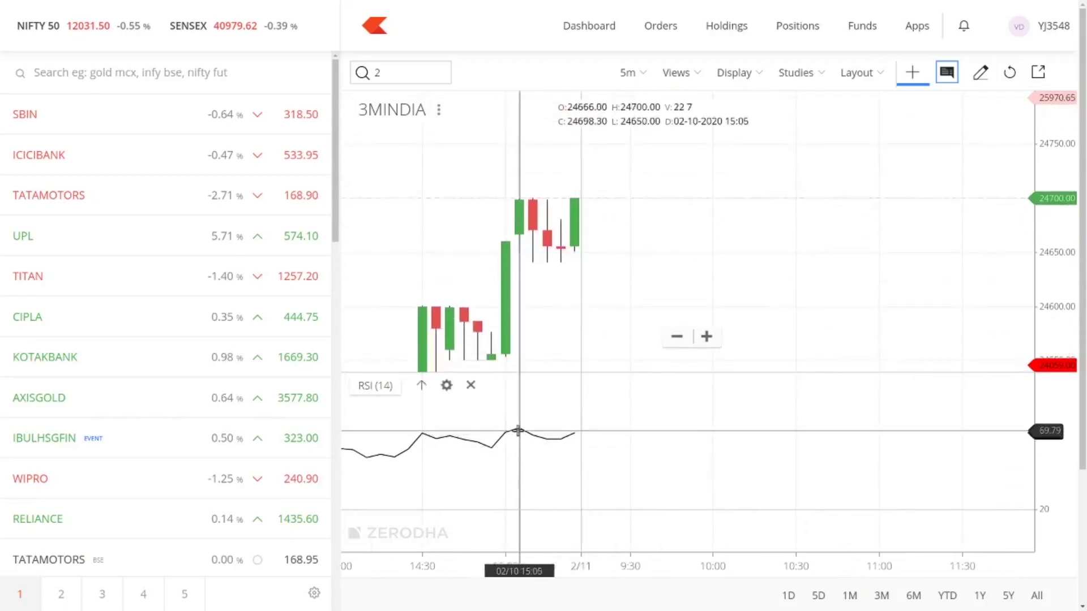
{"action": "scroll", "coordinate": [518, 430], "scroll_direction": "up", "scroll_amount": 3}
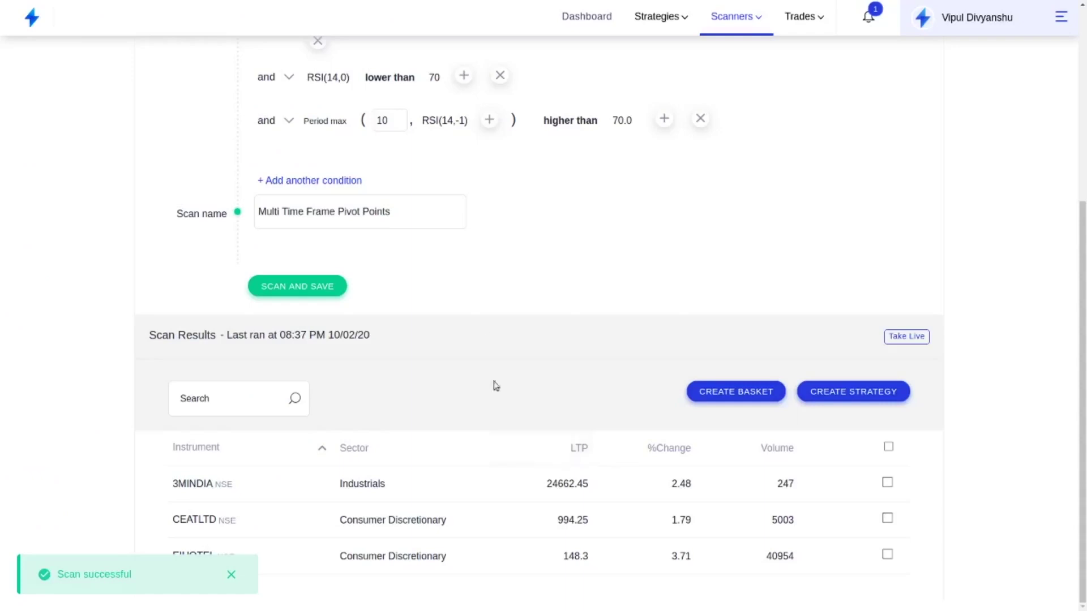
Review the scanner's conditions and results in Streak, and load the NSE CEATLTD chart in Kite.
{"action": "scroll", "coordinate": [484, 323], "scroll_direction": "up", "scroll_amount": 3}
{"action": "scroll", "coordinate": [484, 324], "scroll_direction": "down", "scroll_amount": 3}
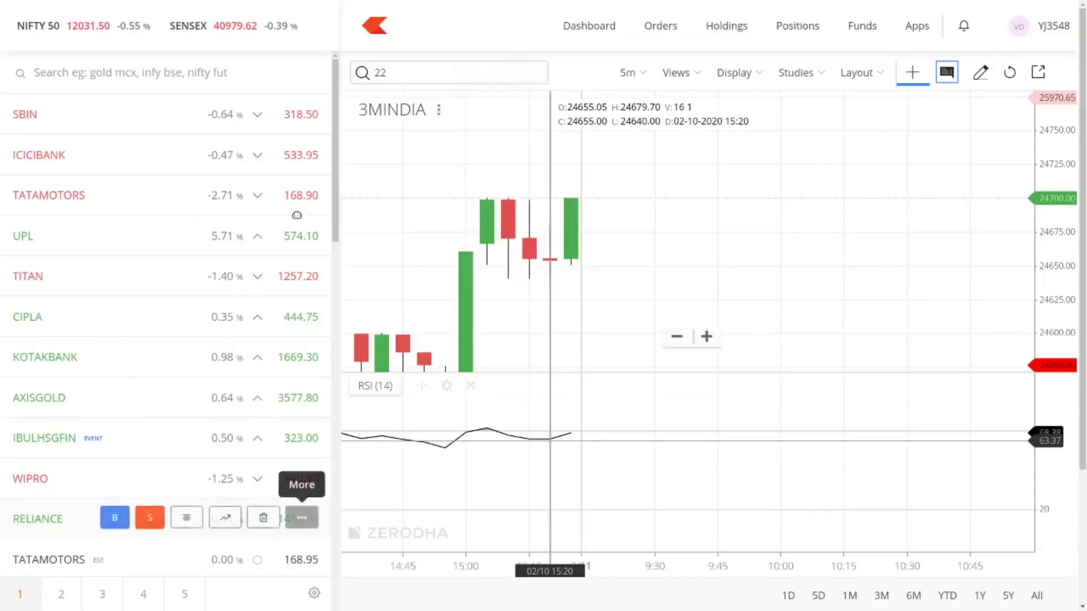
{"action": "left_click", "coordinate": [392, 72]}
{"action": "key", "text": "BackSpace"}
{"action": "type", "text": "cea"}
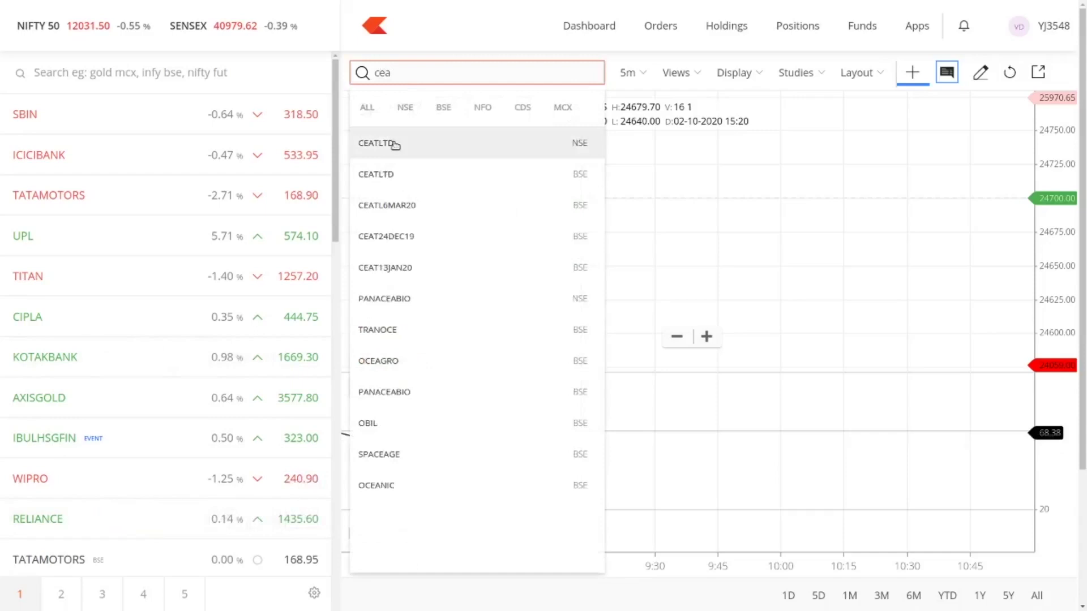
{"action": "left_click", "coordinate": [378, 143]}
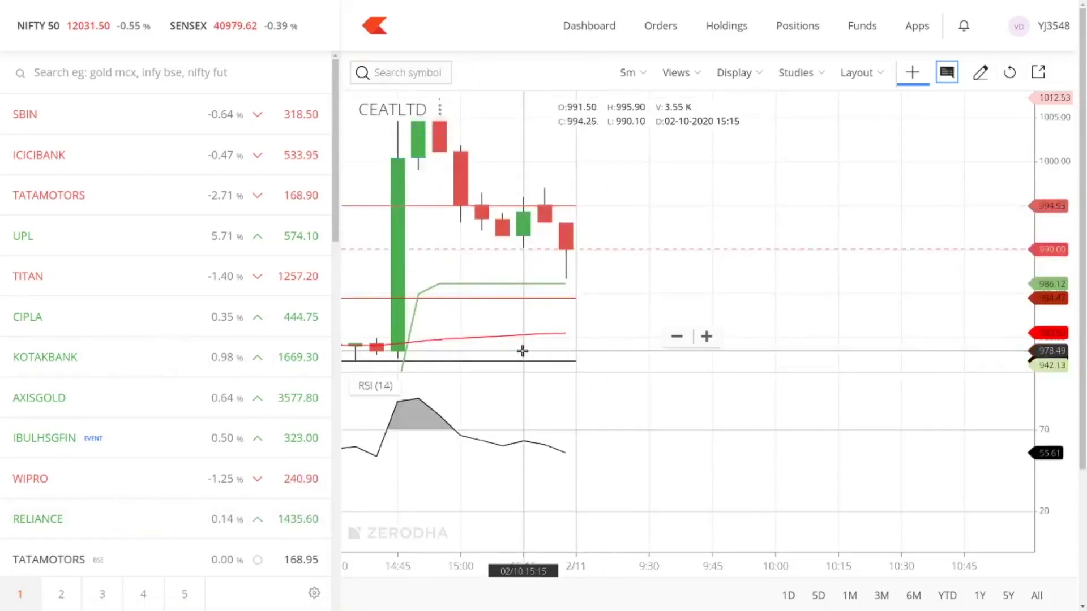
Examine the latest 5-minute CEATLTD candles and RSI, and switch the chart to the hourly time frame.
{"action": "scroll", "coordinate": [524, 355], "scroll_direction": "up", "scroll_amount": 3}
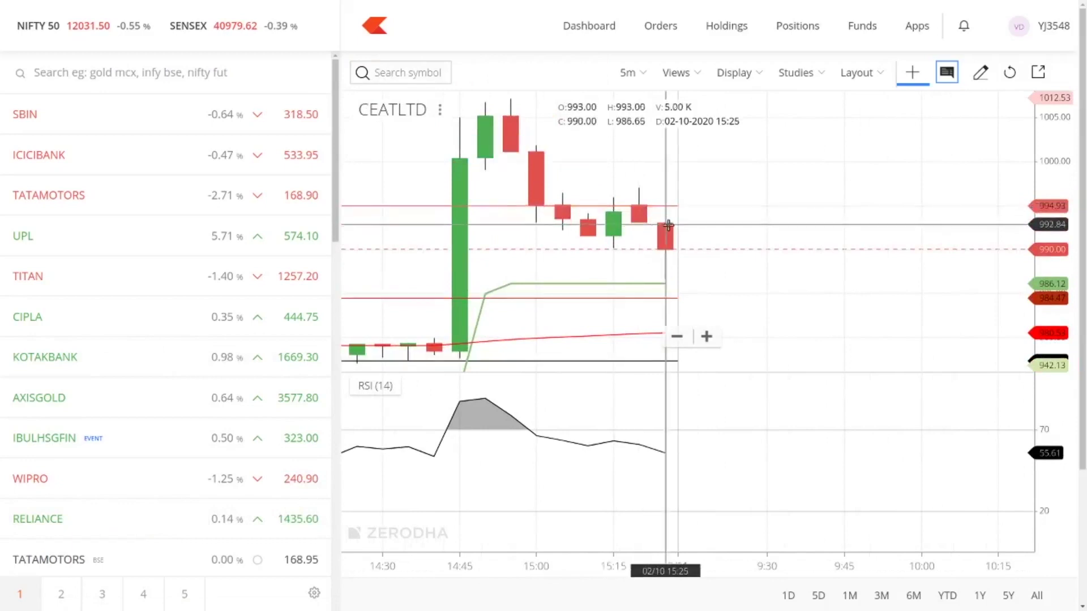
{"action": "scroll", "coordinate": [669, 226], "scroll_direction": "up", "scroll_amount": 2}
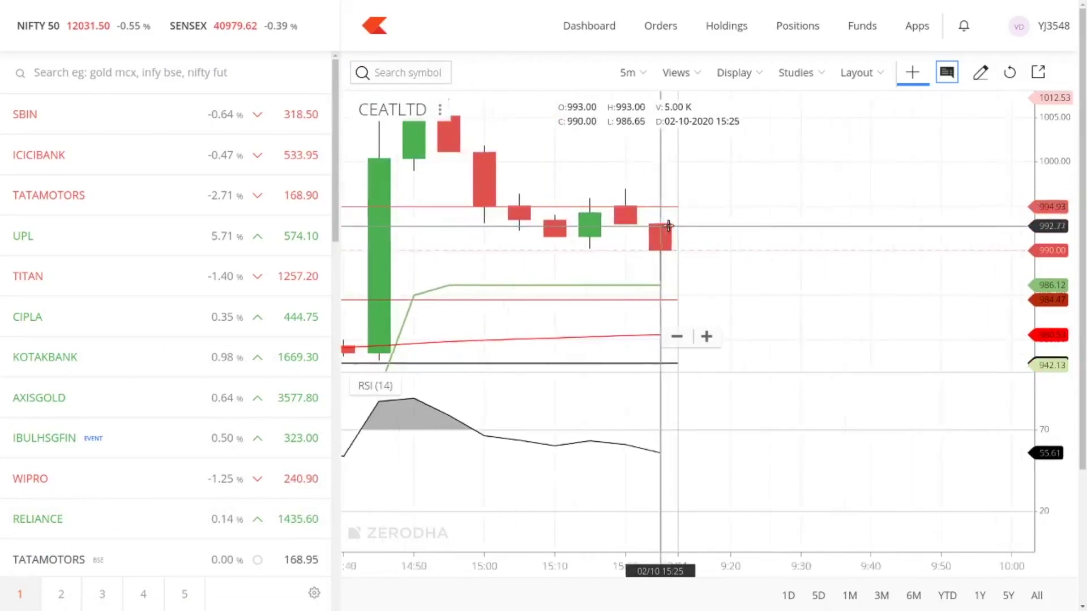
{"action": "left_click", "coordinate": [628, 68]}
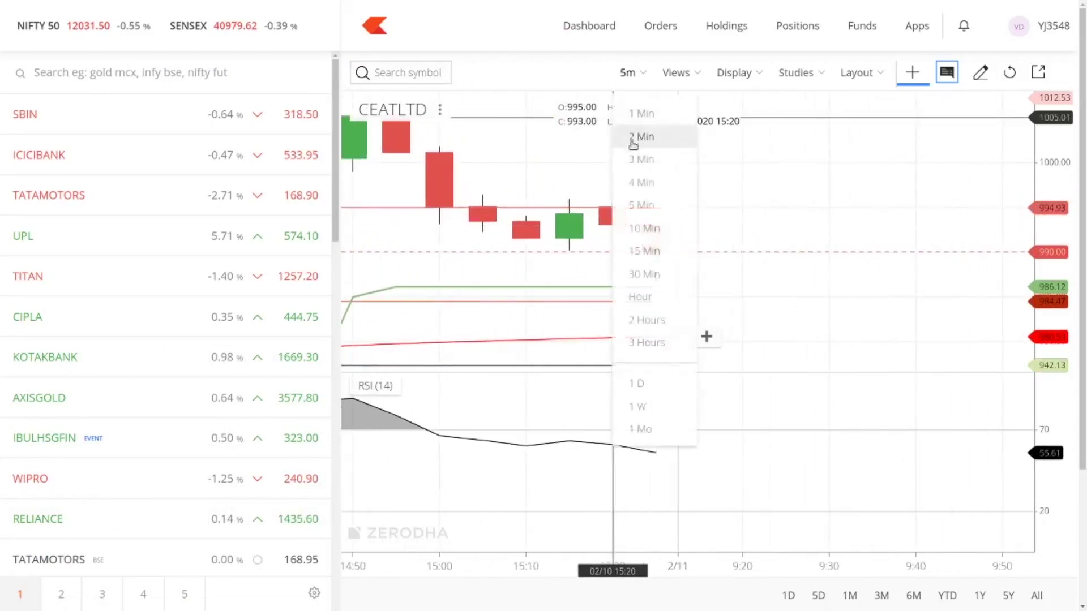
{"action": "left_click", "coordinate": [646, 290]}
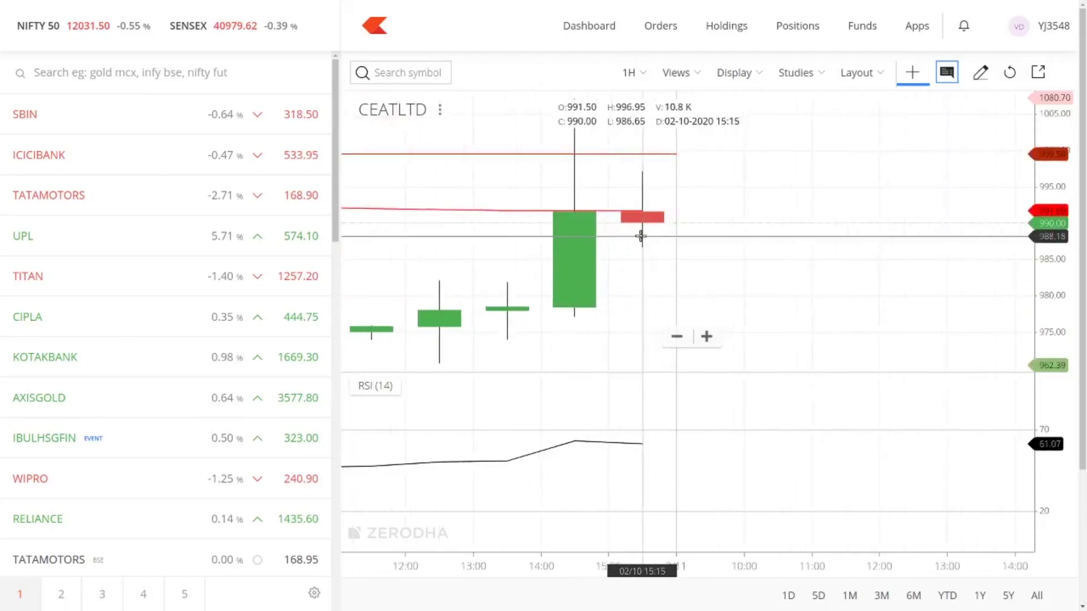